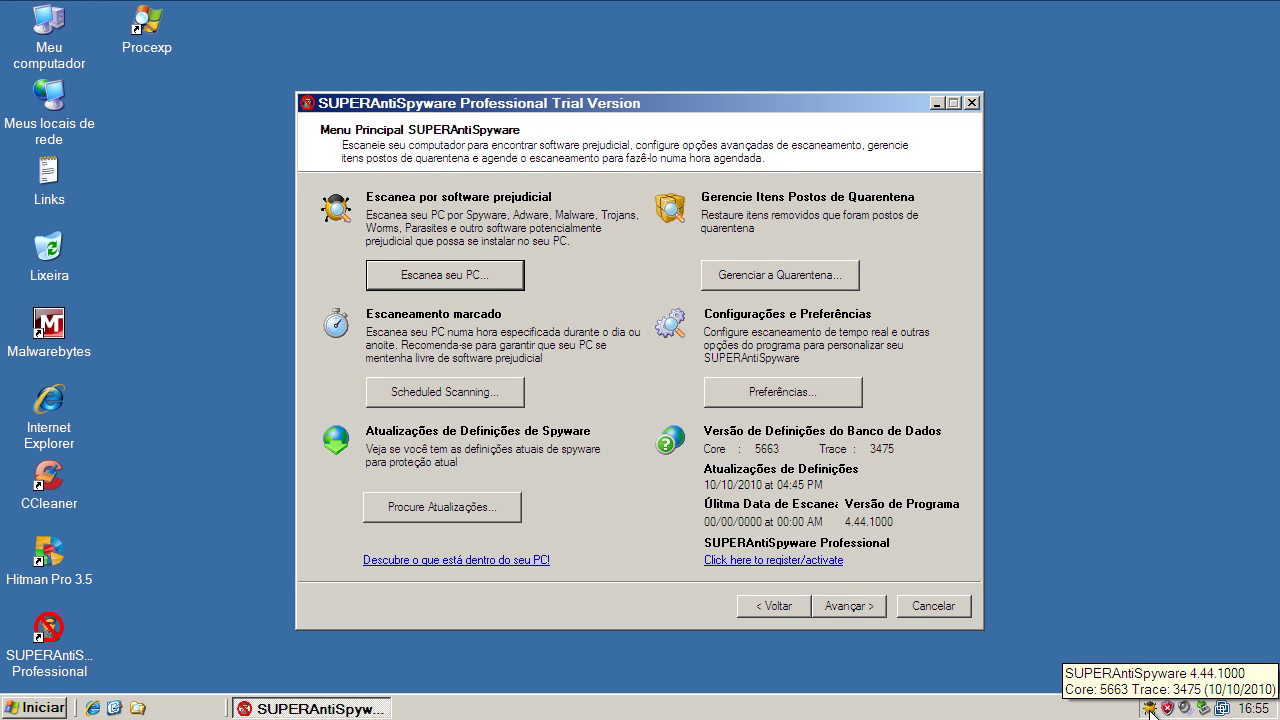
- Check for spyware definition updates, dismiss the notice and close the SUPERAntiSpyware main window
left_click(432, 512)
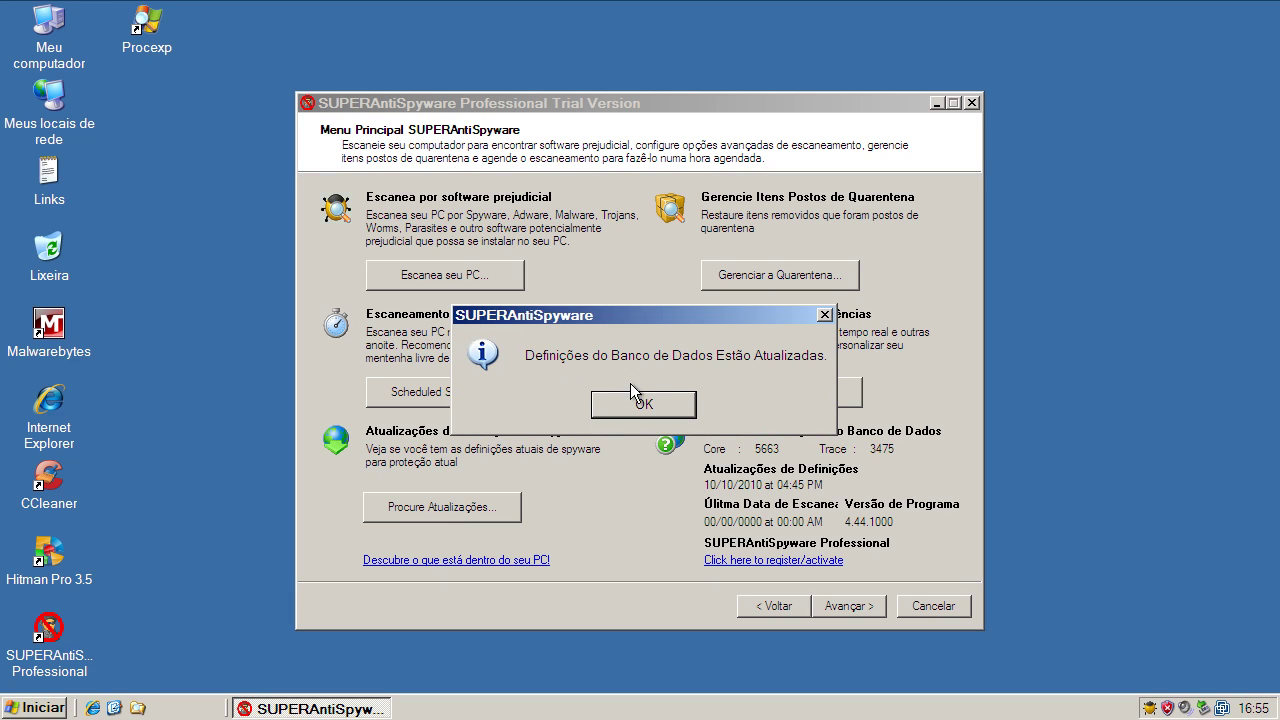
left_click(644, 404)
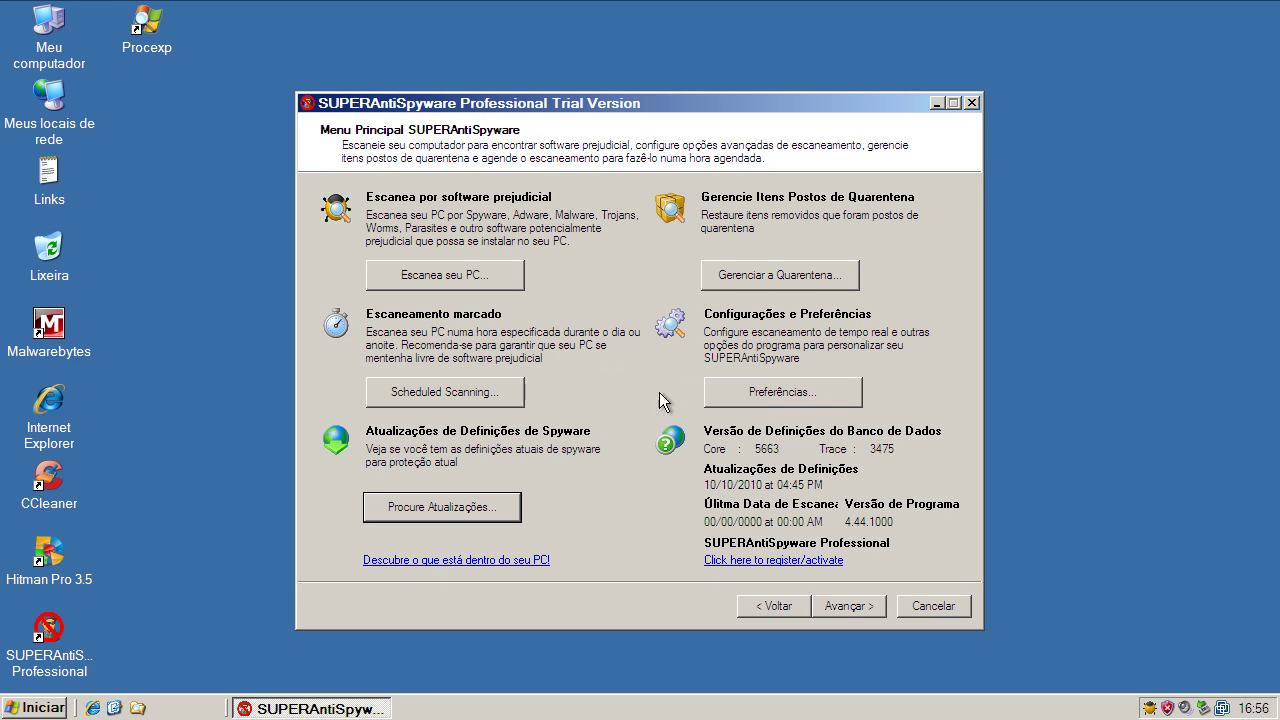
left_click(971, 102)
- Open the Windows Task Manager, examine the running processes and close it
right_click(420, 710)
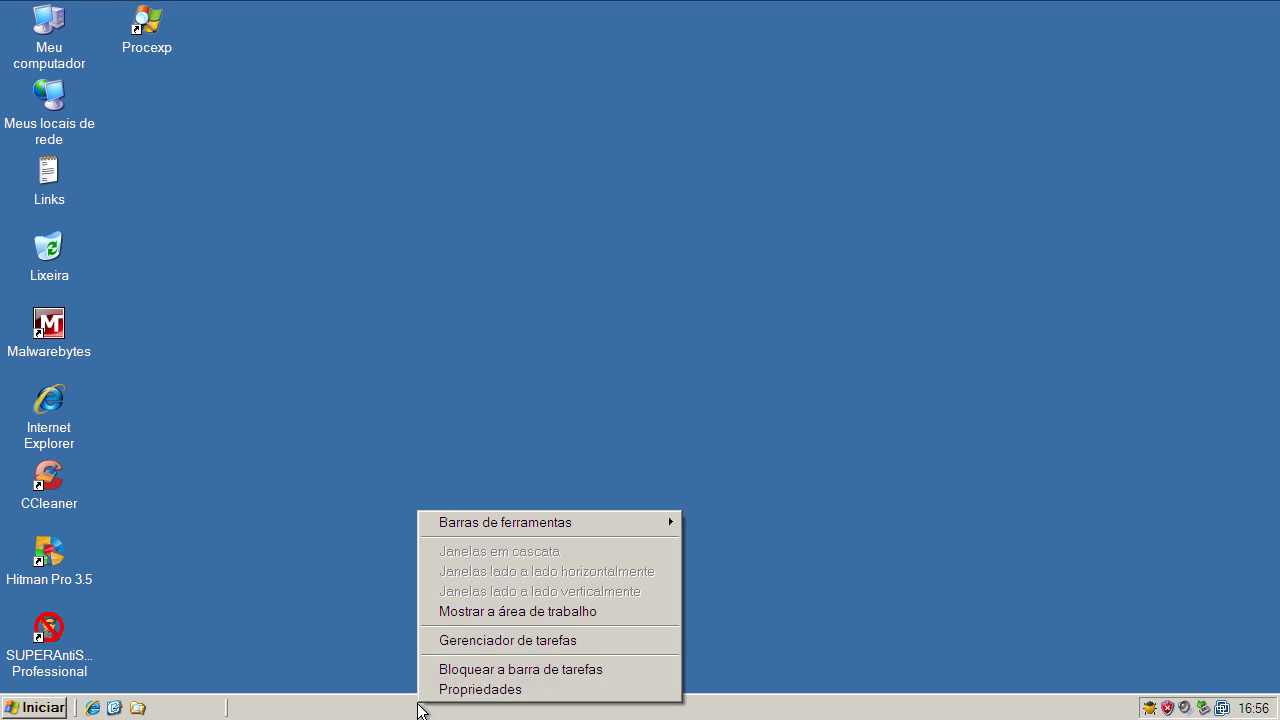
left_click(440, 642)
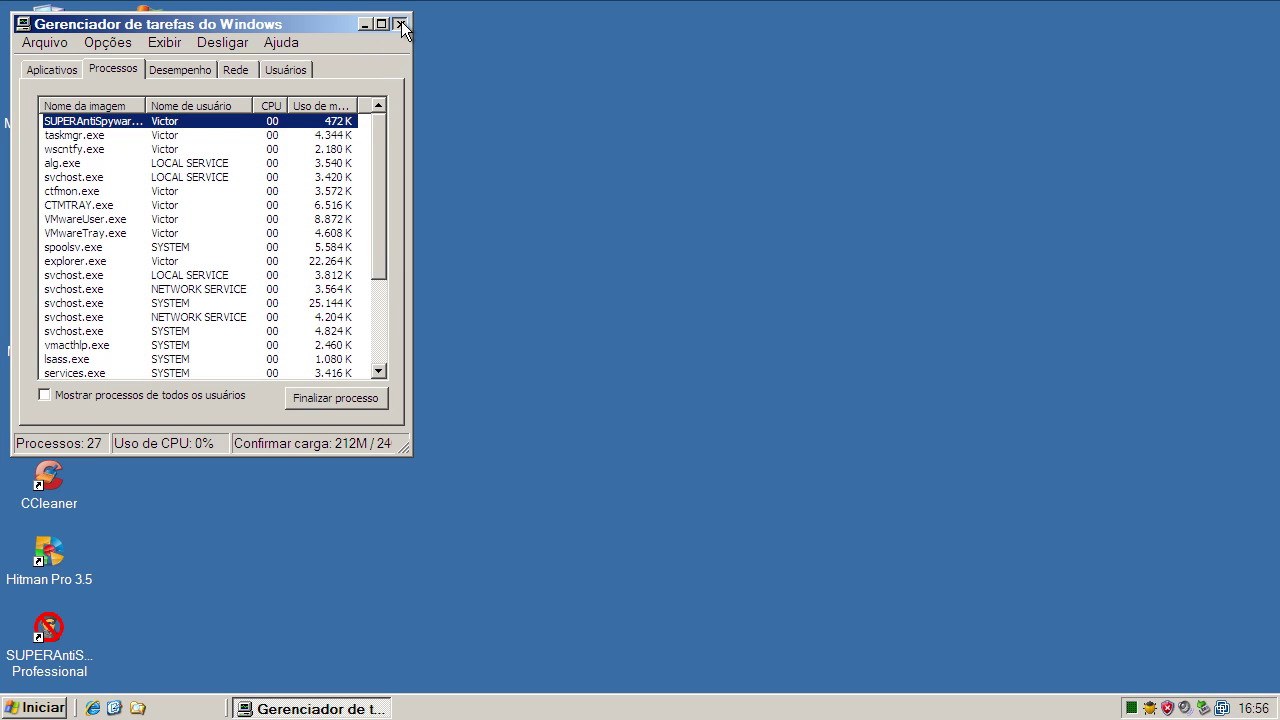
left_click(401, 24)
double_click(44, 172)
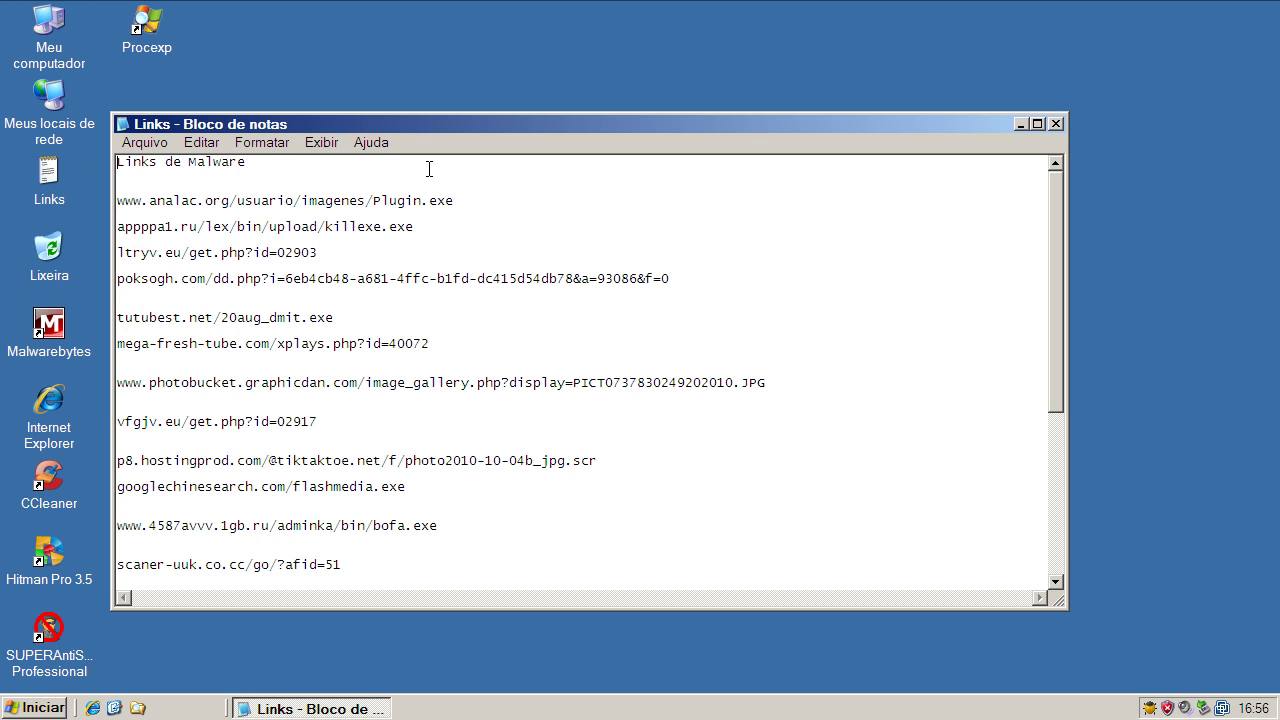
double_click(380, 196)
right_click(380, 196)
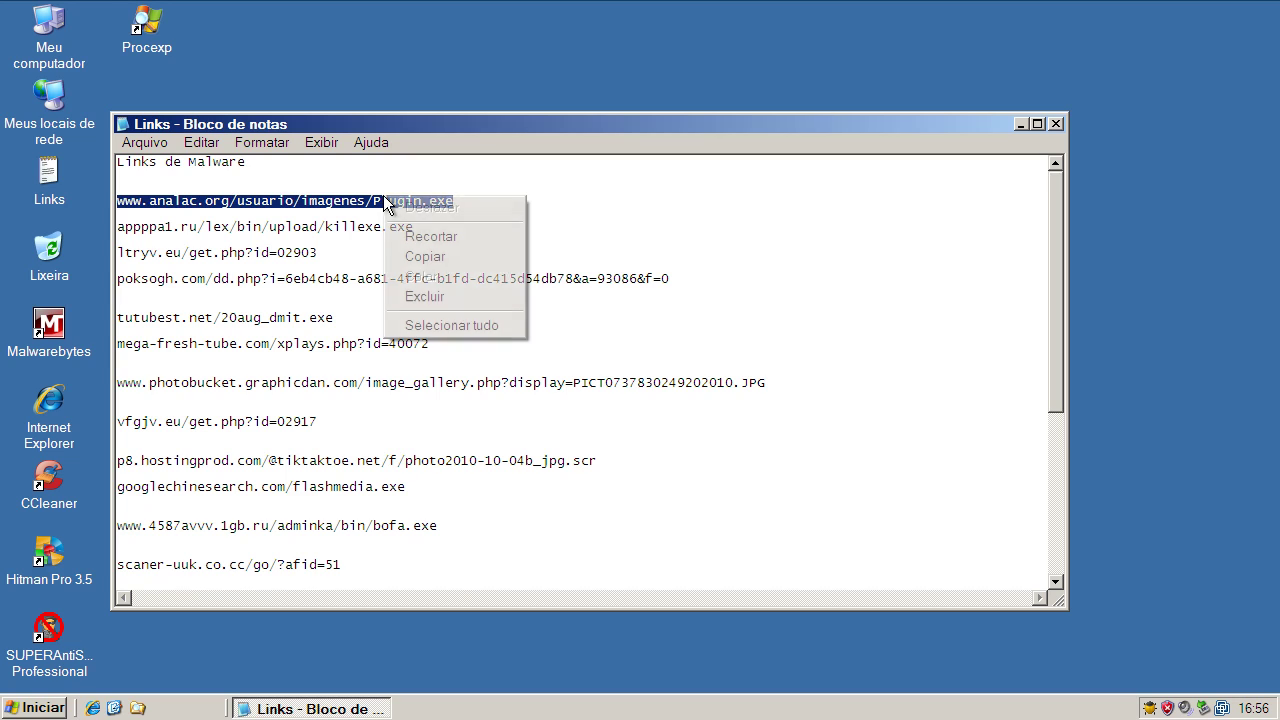
left_click(425, 256)
left_click(1020, 123)
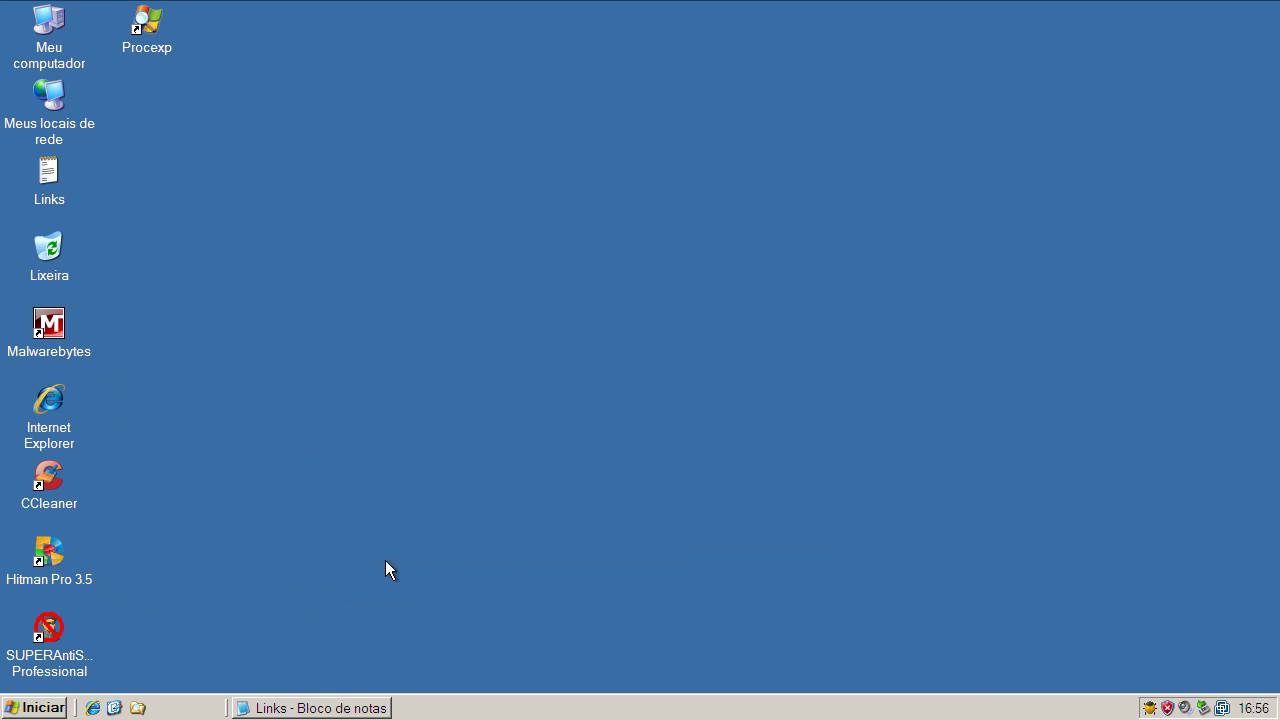
left_click(93, 708)
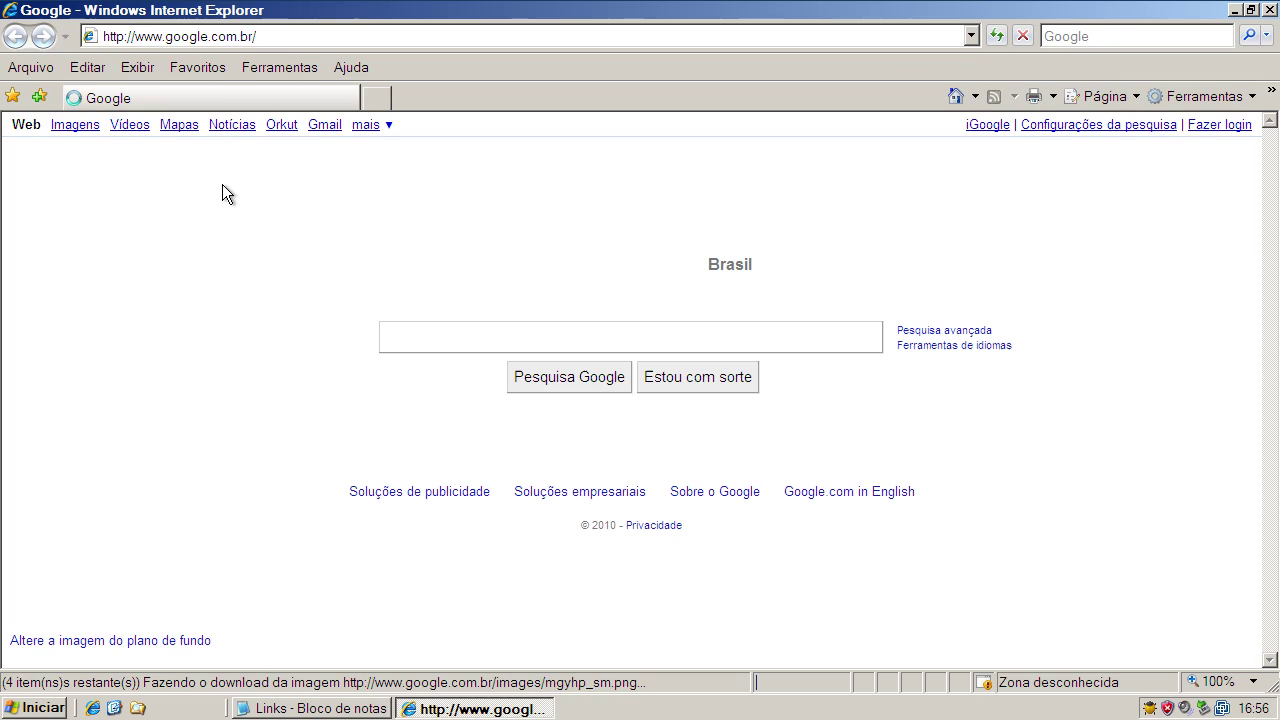
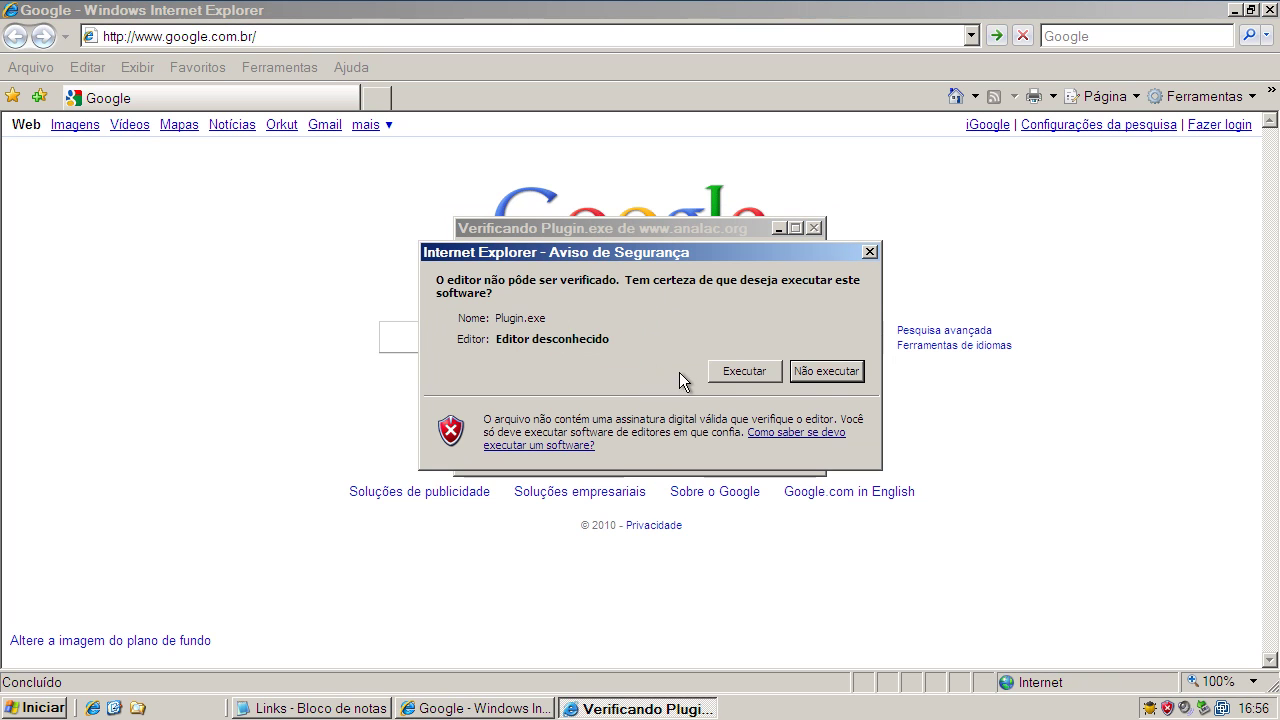
left_click(730, 371)
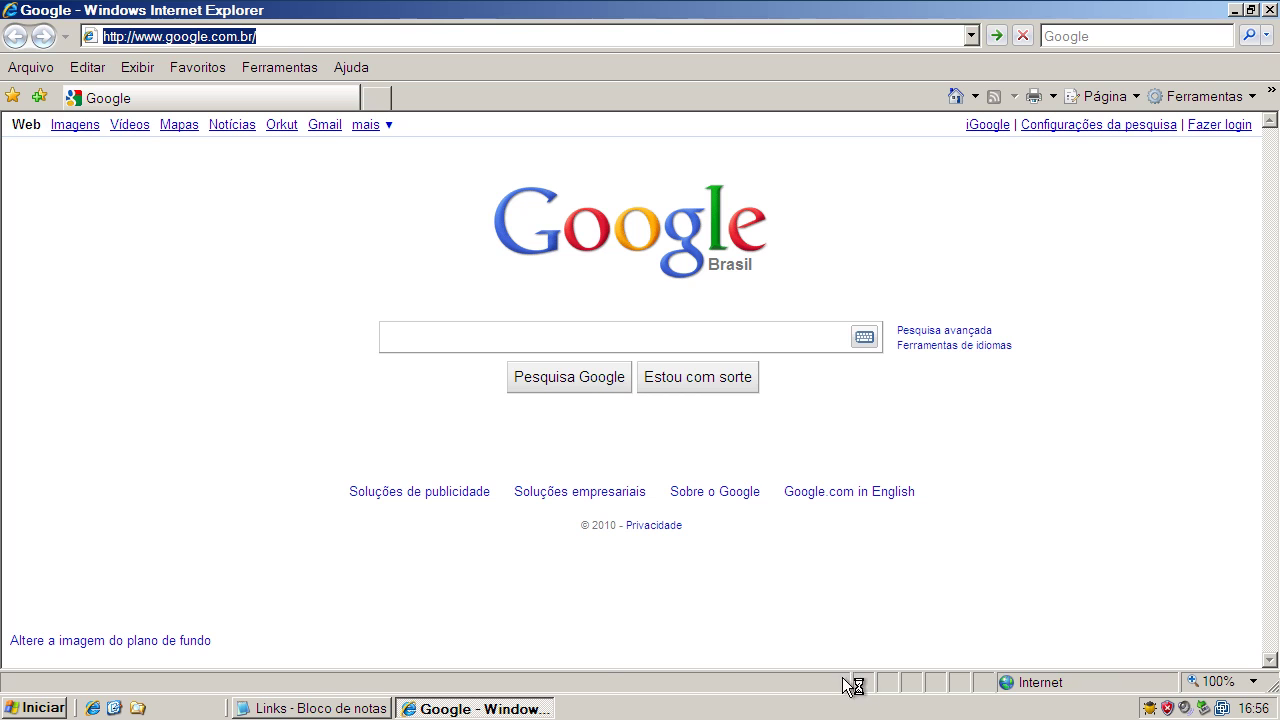
- Copy appppa1.ru/lex/bin/upload/killexe.exe from the Links file, load it in the browser and run killexe.exe
left_click(366, 708)
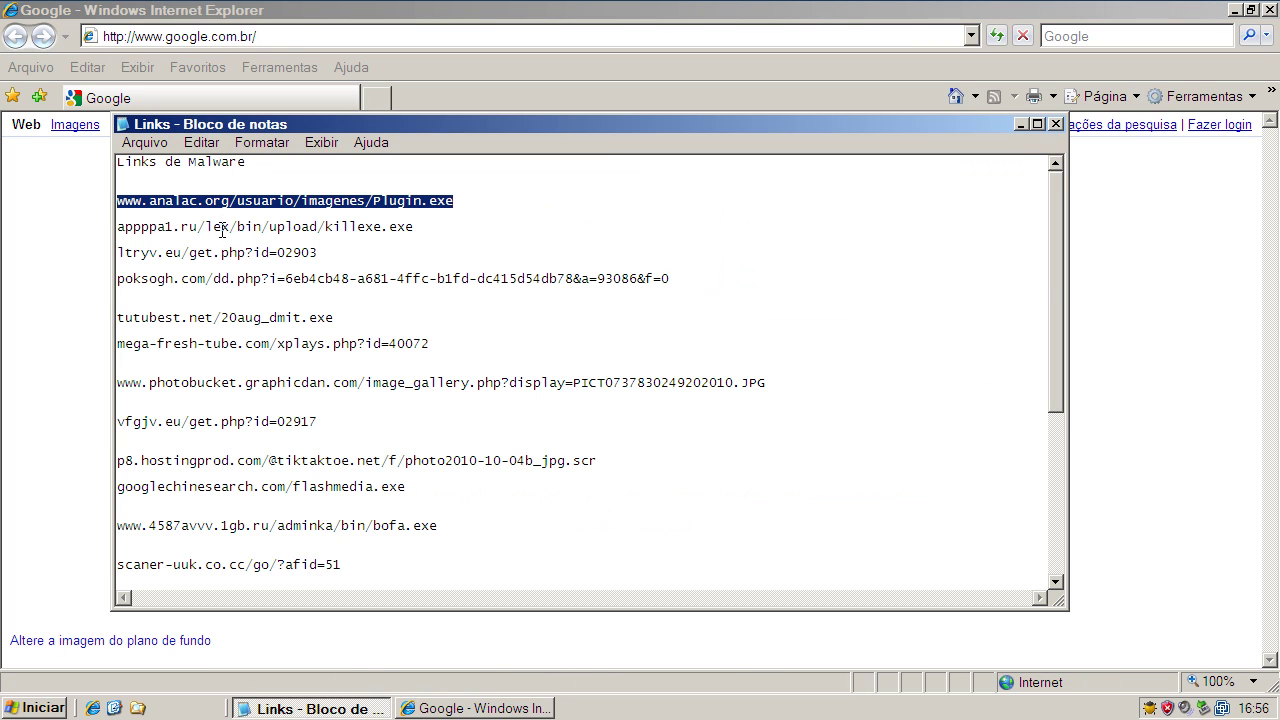
double_click(222, 227)
right_click(222, 227)
left_click(295, 283)
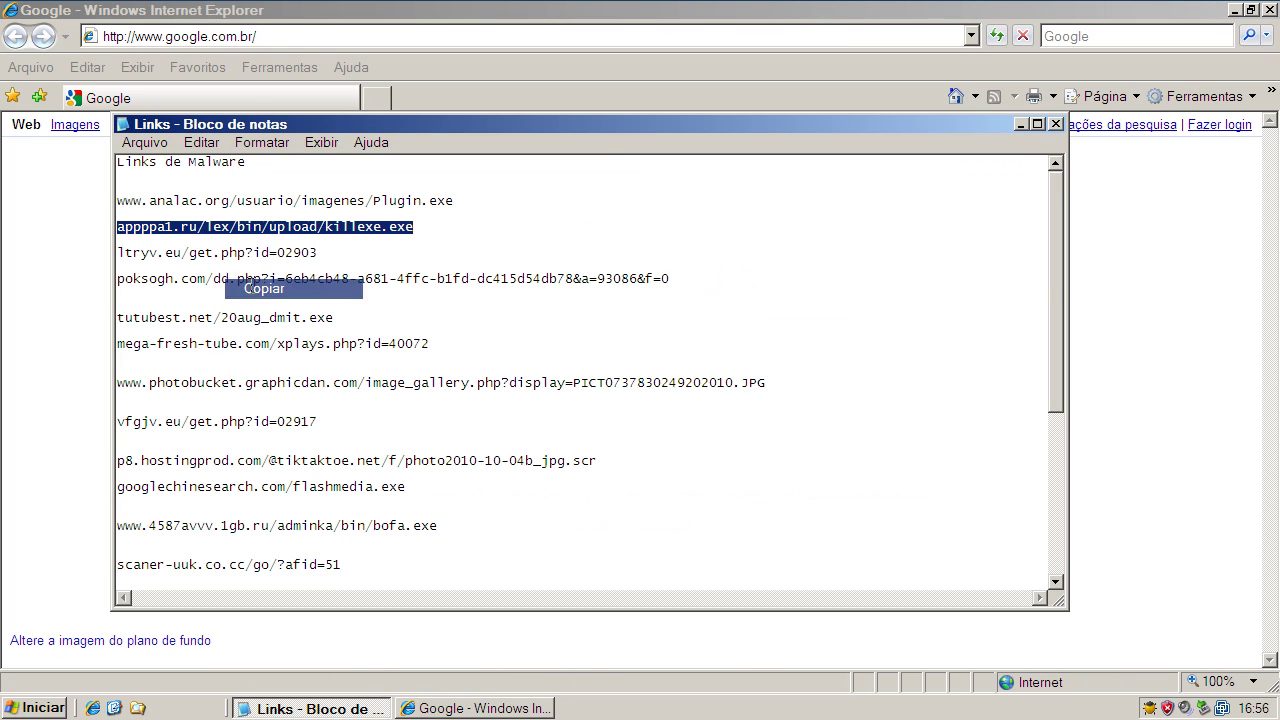
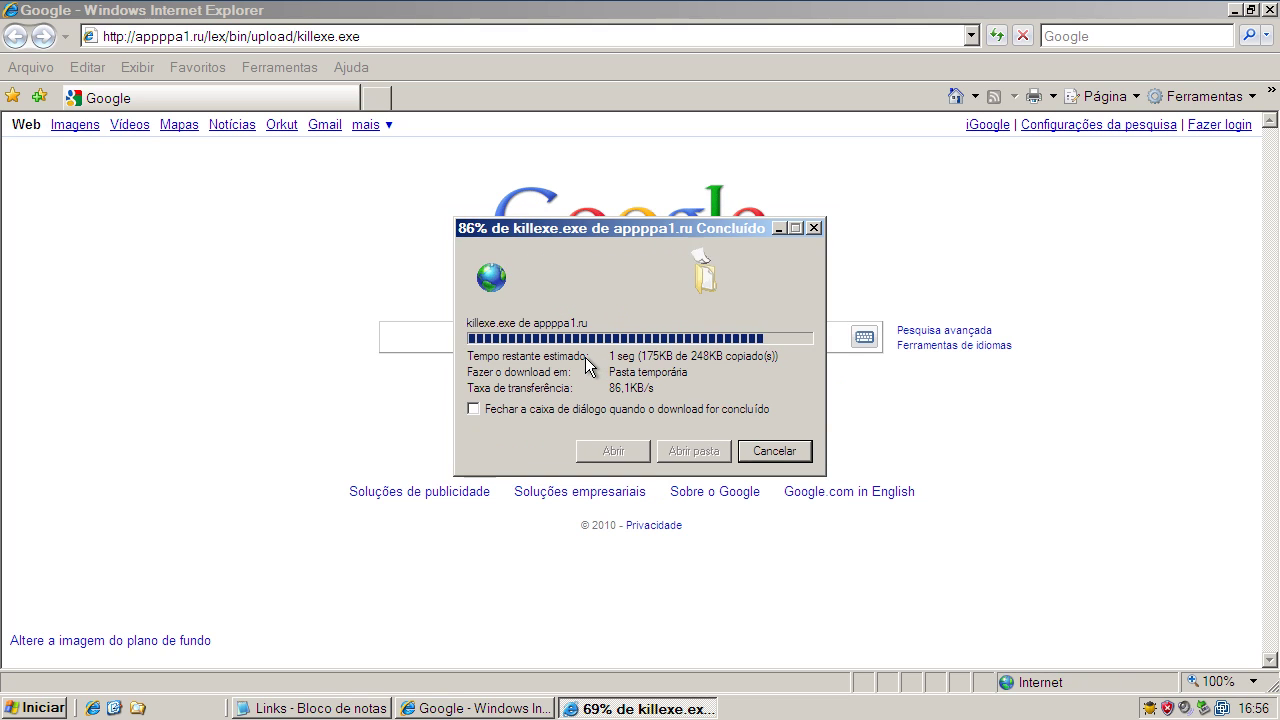
left_click(726, 365)
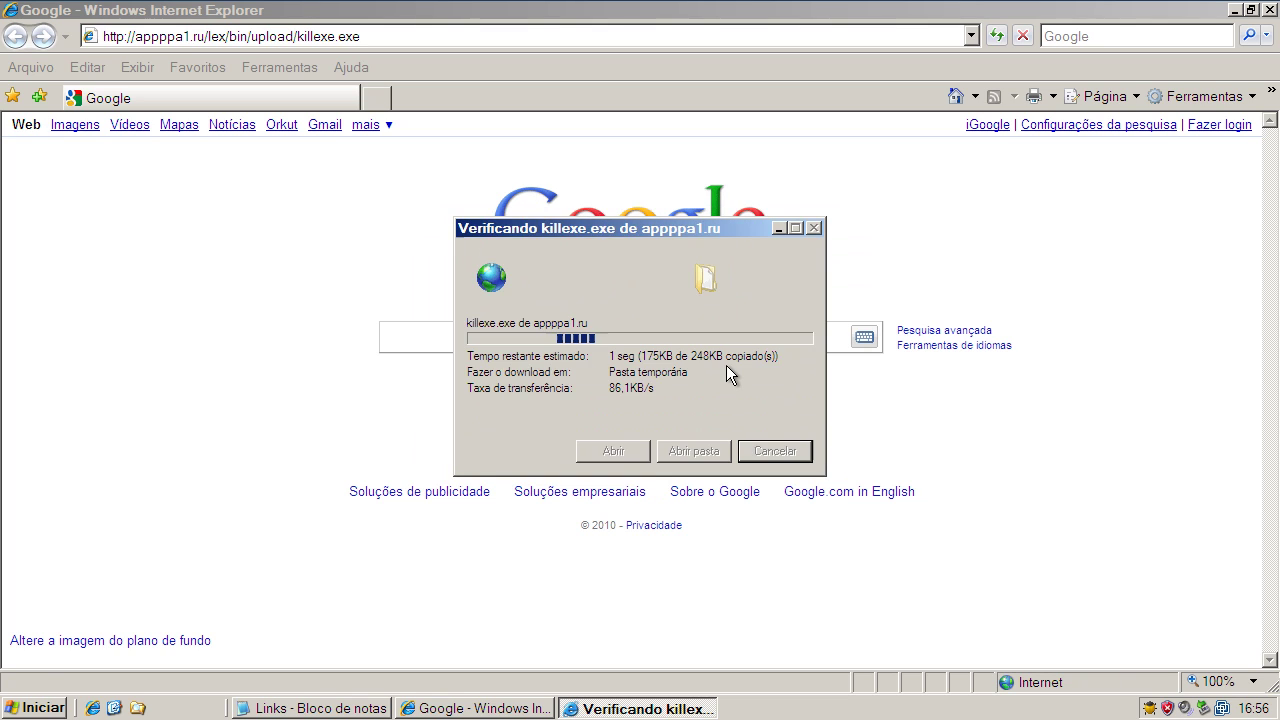
- Copy ltryv.eu/get.php?id=02903 from the Links file and load it in Internet Explorer
left_click(311, 708)
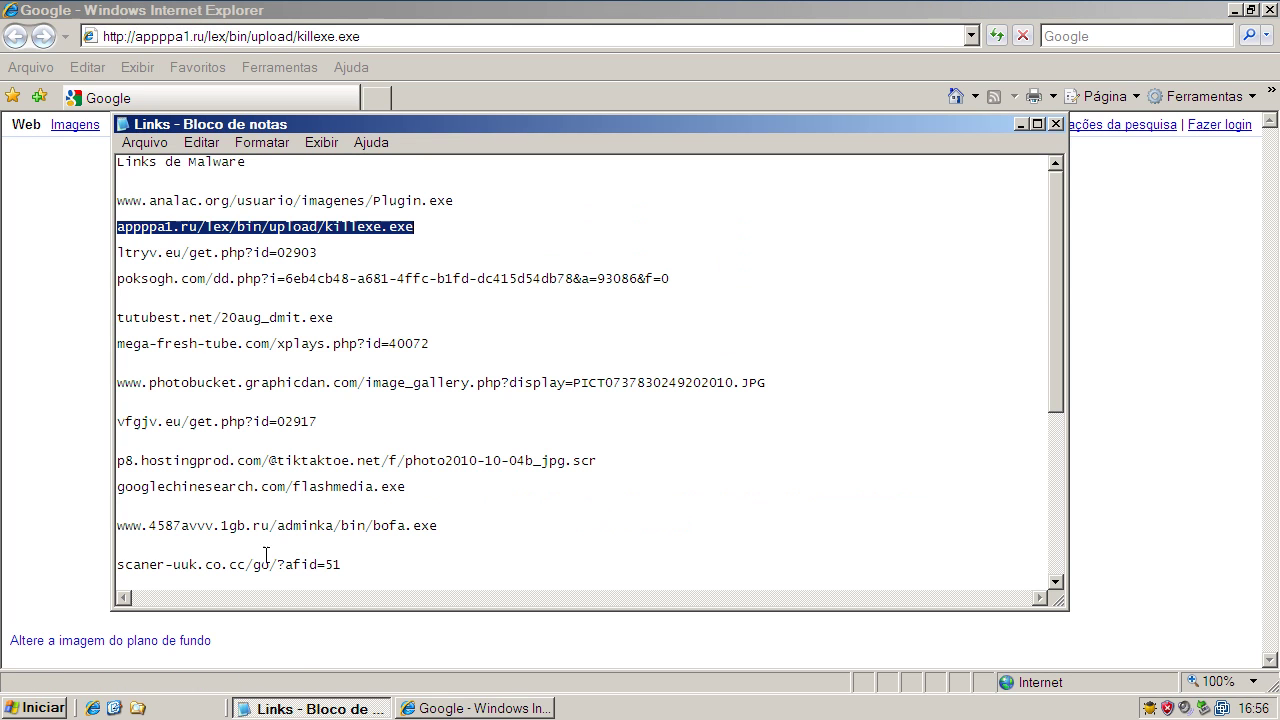
double_click(203, 256)
right_click(203, 256)
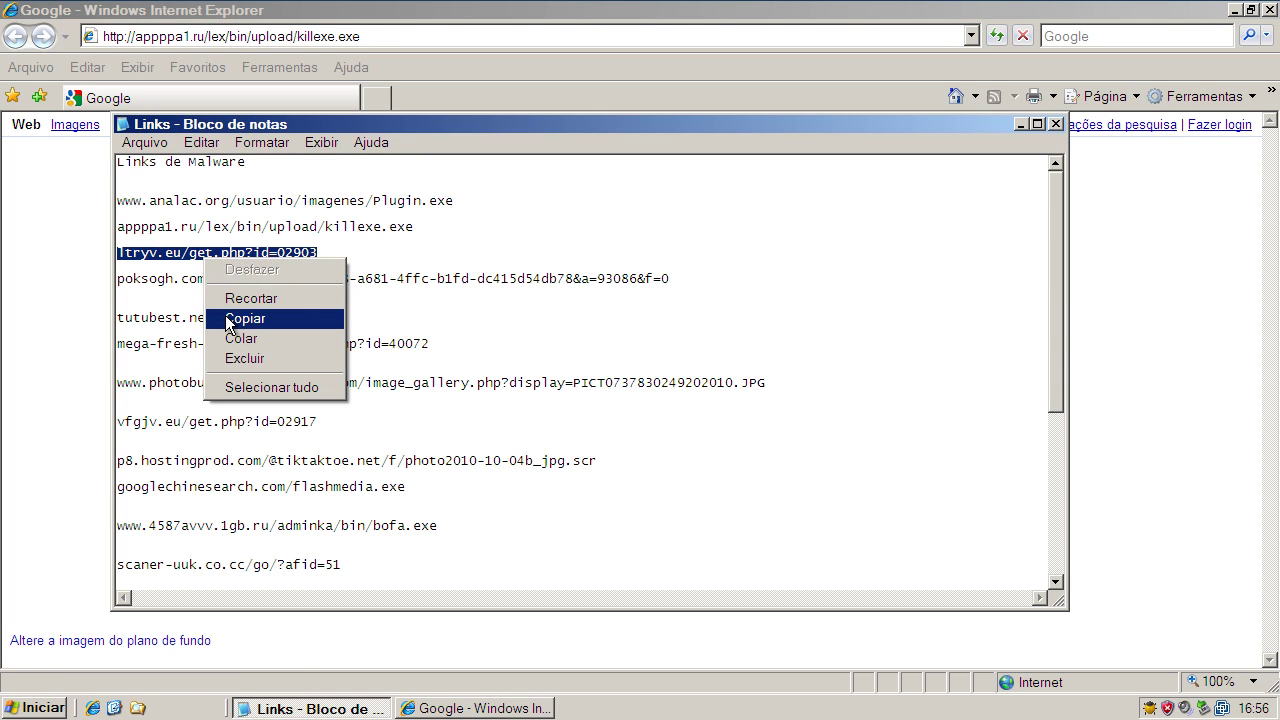
left_click(225, 318)
left_click(199, 38)
left_click(199, 38)
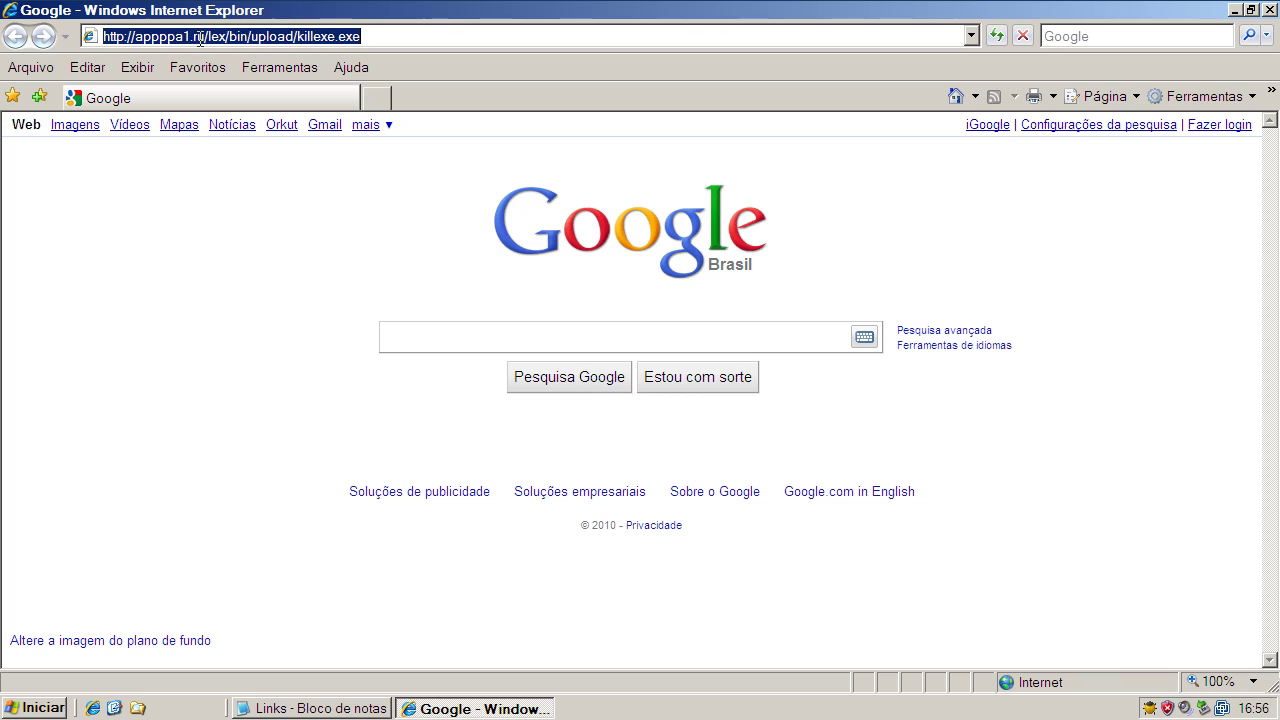
key("ctrl+v")
key("Return")
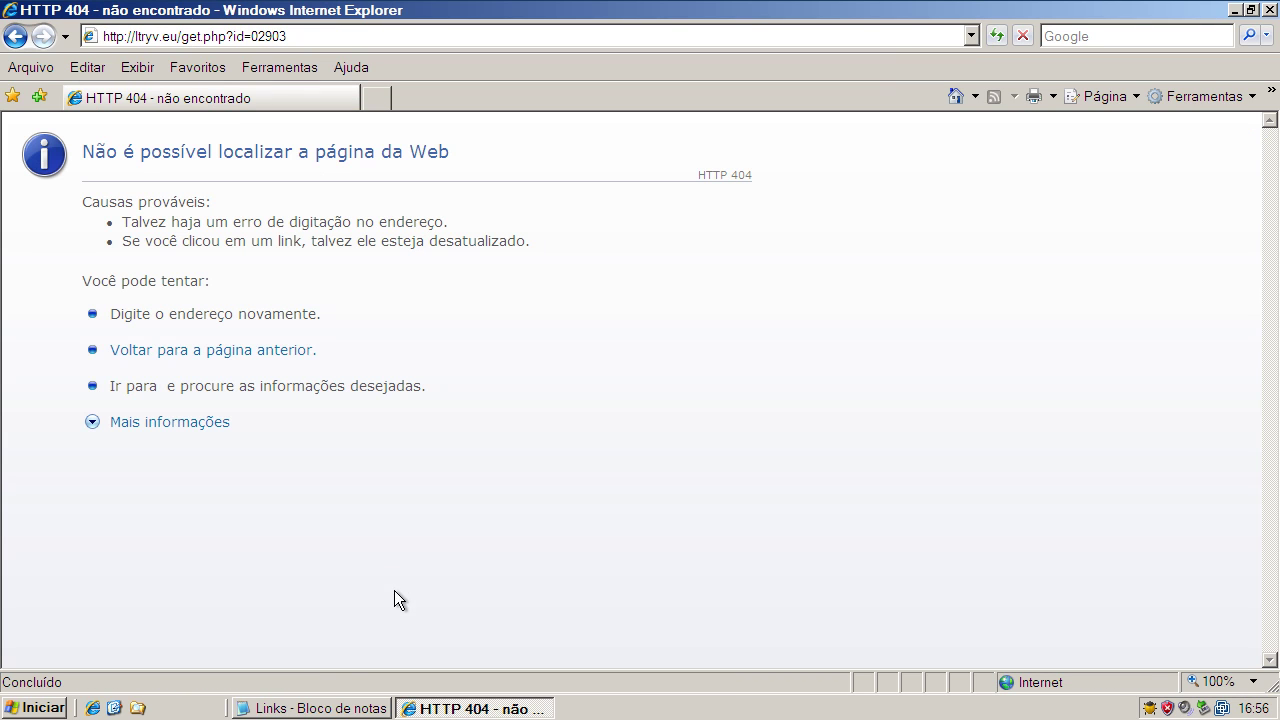
- Copy the poksogh.com/dd.php link, including its parameters, from the Links file and load it in the browser
left_click(315, 709)
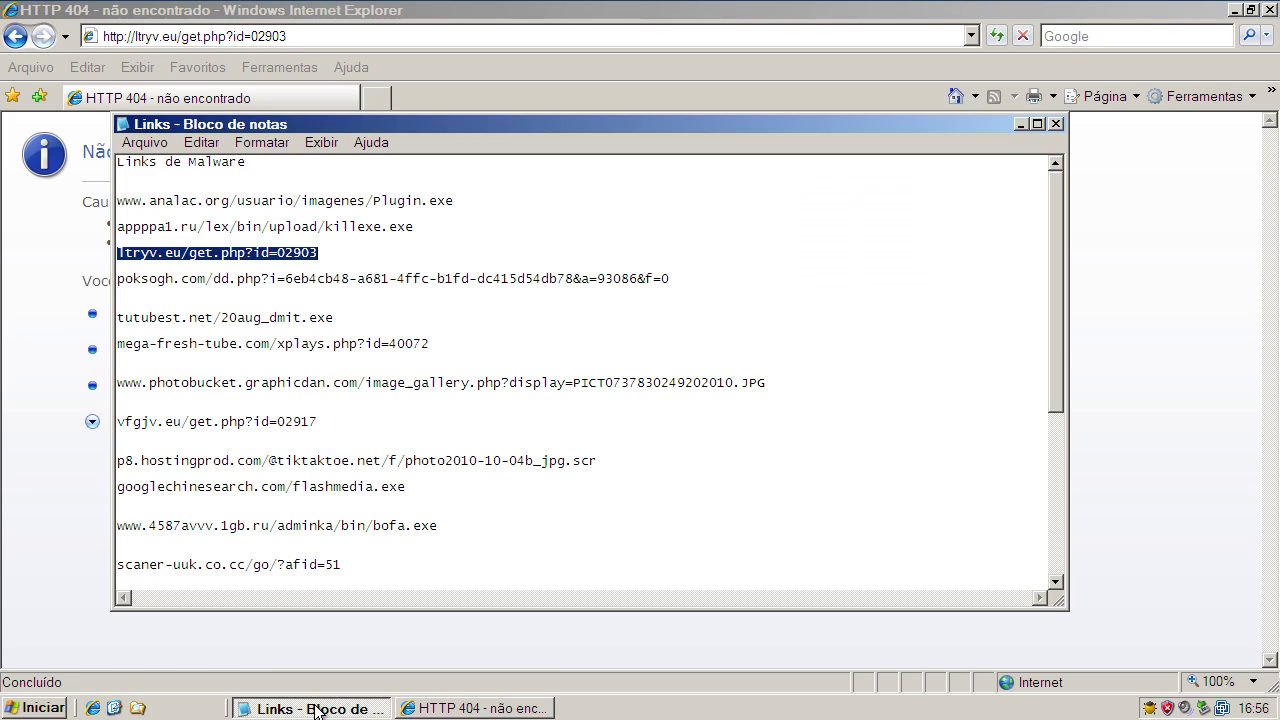
double_click(208, 279)
right_click(208, 279)
left_click(233, 341)
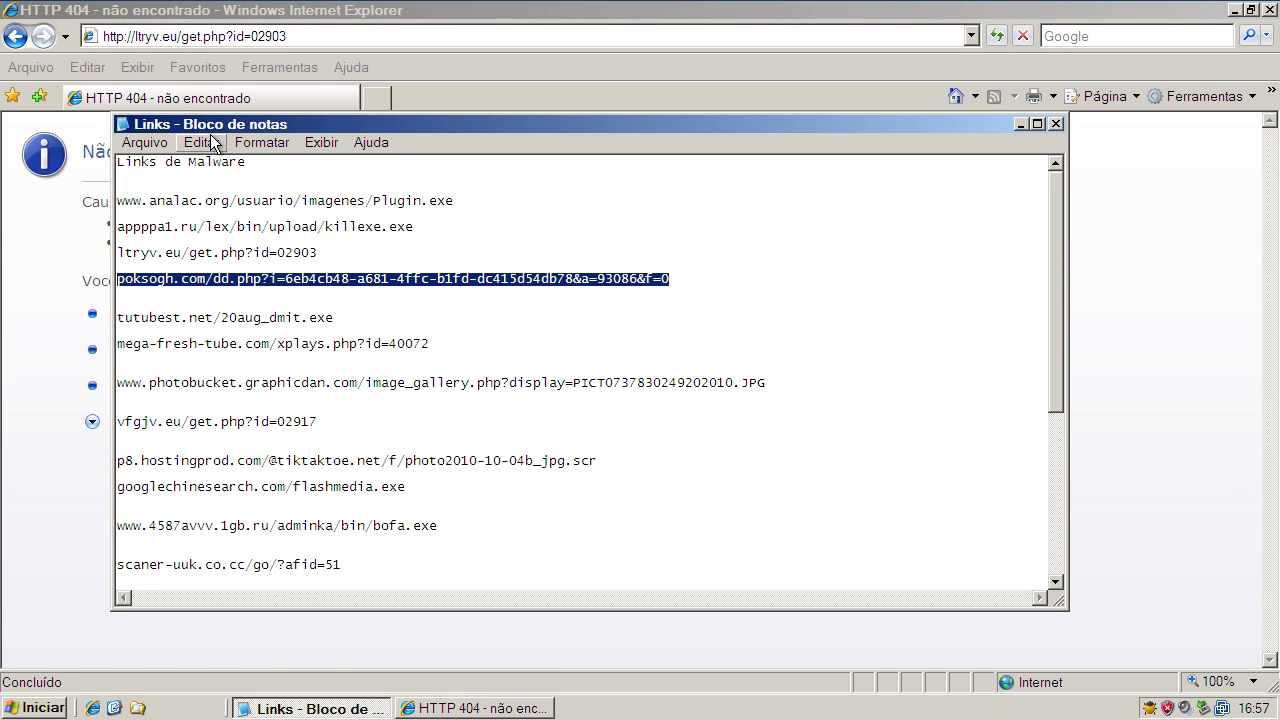
left_click(190, 38)
key("ctrl+v")
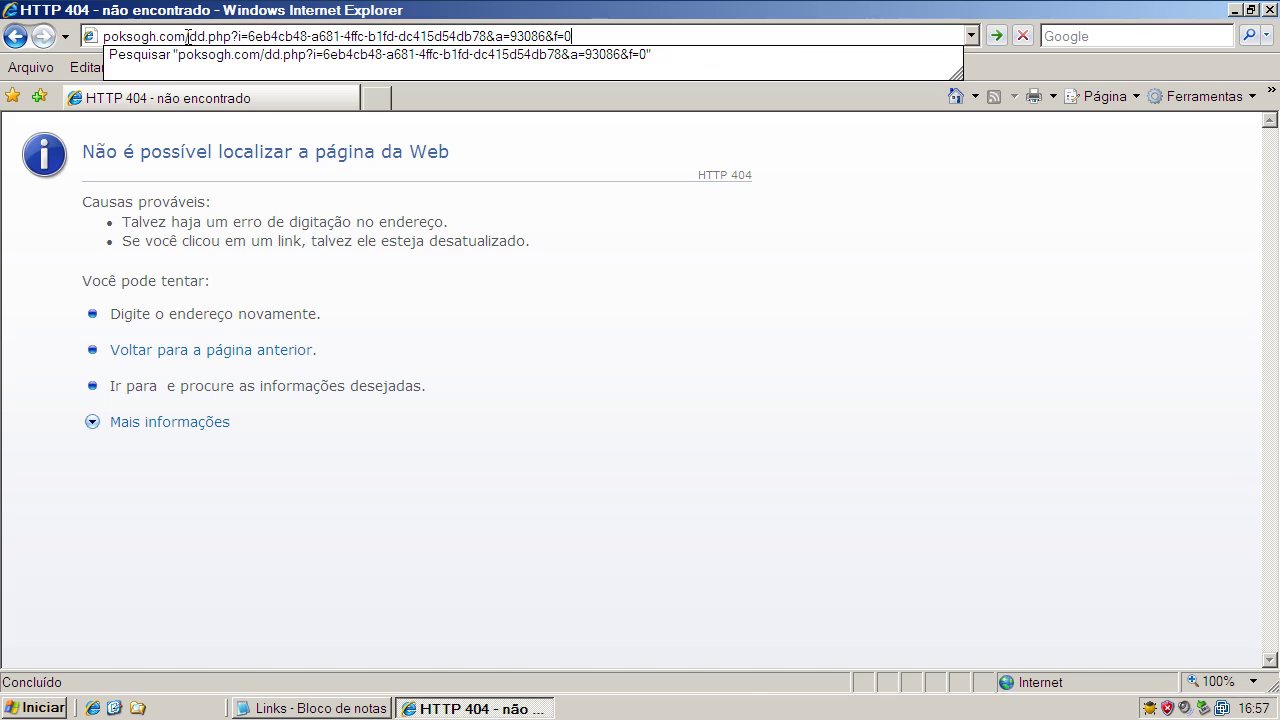
key("Return")
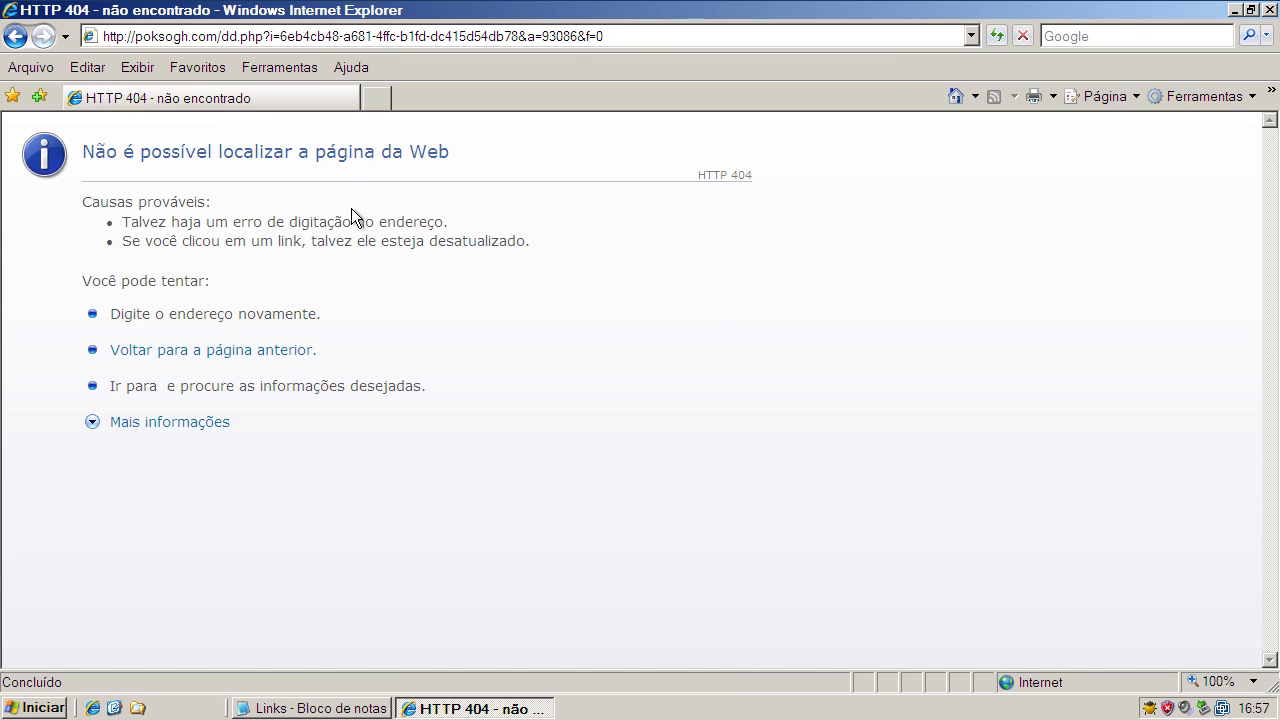
- Copy tutubest.net/20aug_dmit.exe from the Links file and load it in the browser
left_click(310, 708)
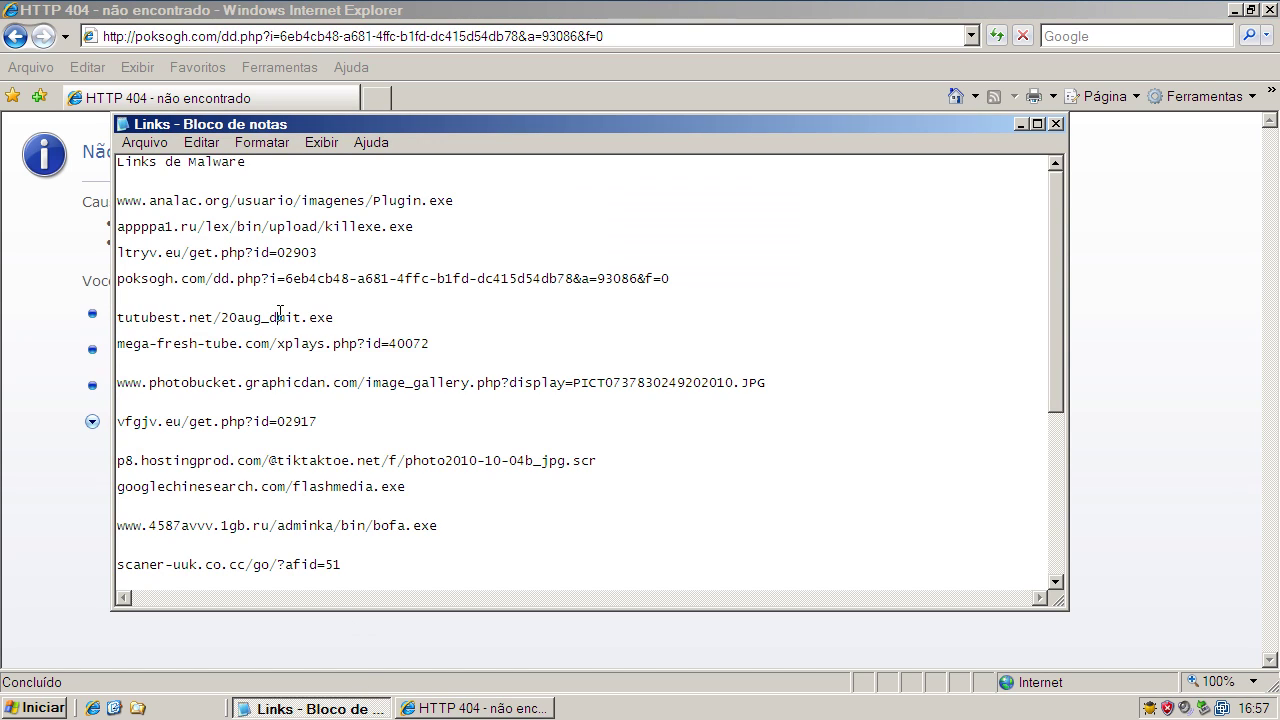
double_click(280, 318)
right_click(282, 318)
left_click(315, 376)
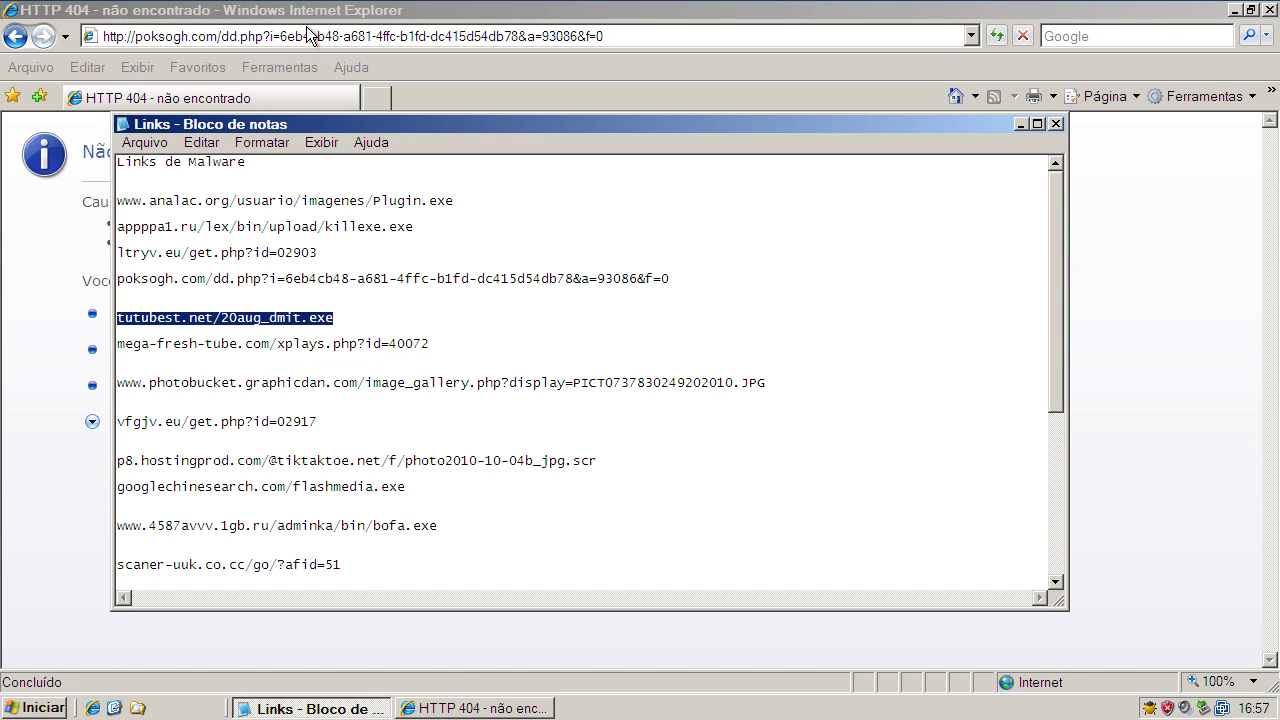
left_click(307, 36)
key("ctrl+v")
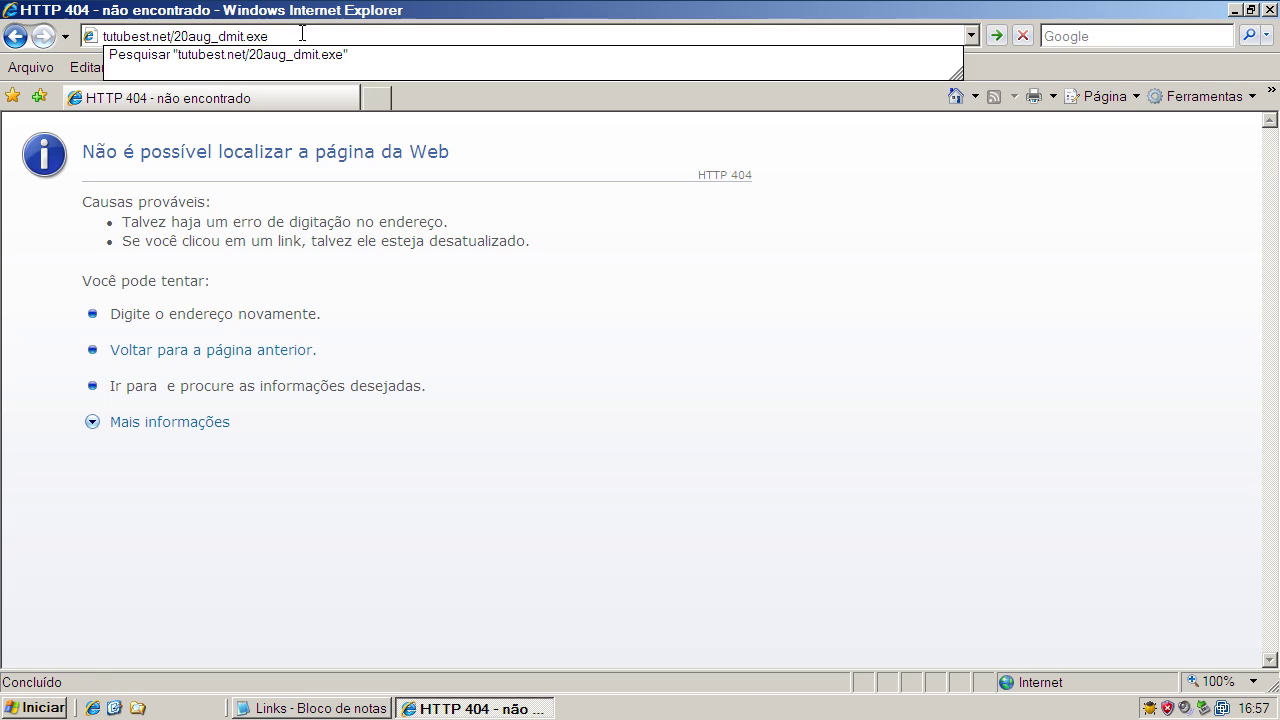
key("Return")
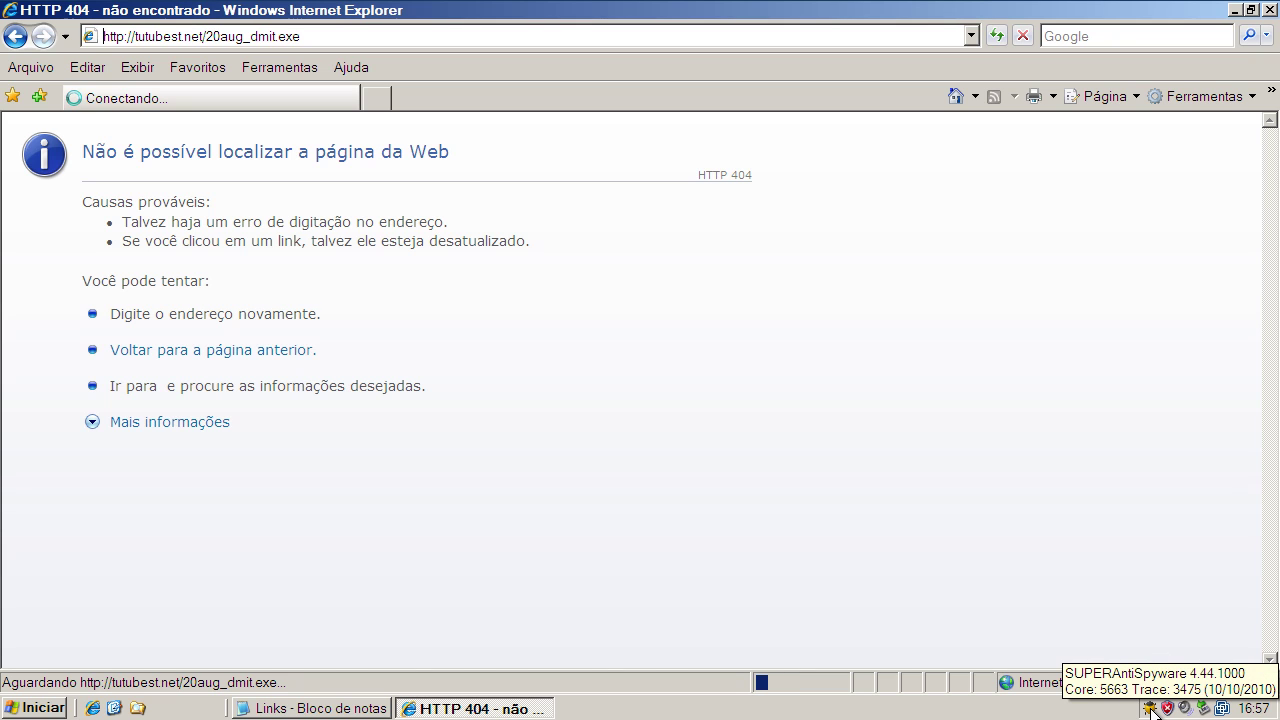
- Copy mega-fresh-tube.com/xplays.php?id=40072 from the Links file and load it in a new browser tab
left_click(368, 708)
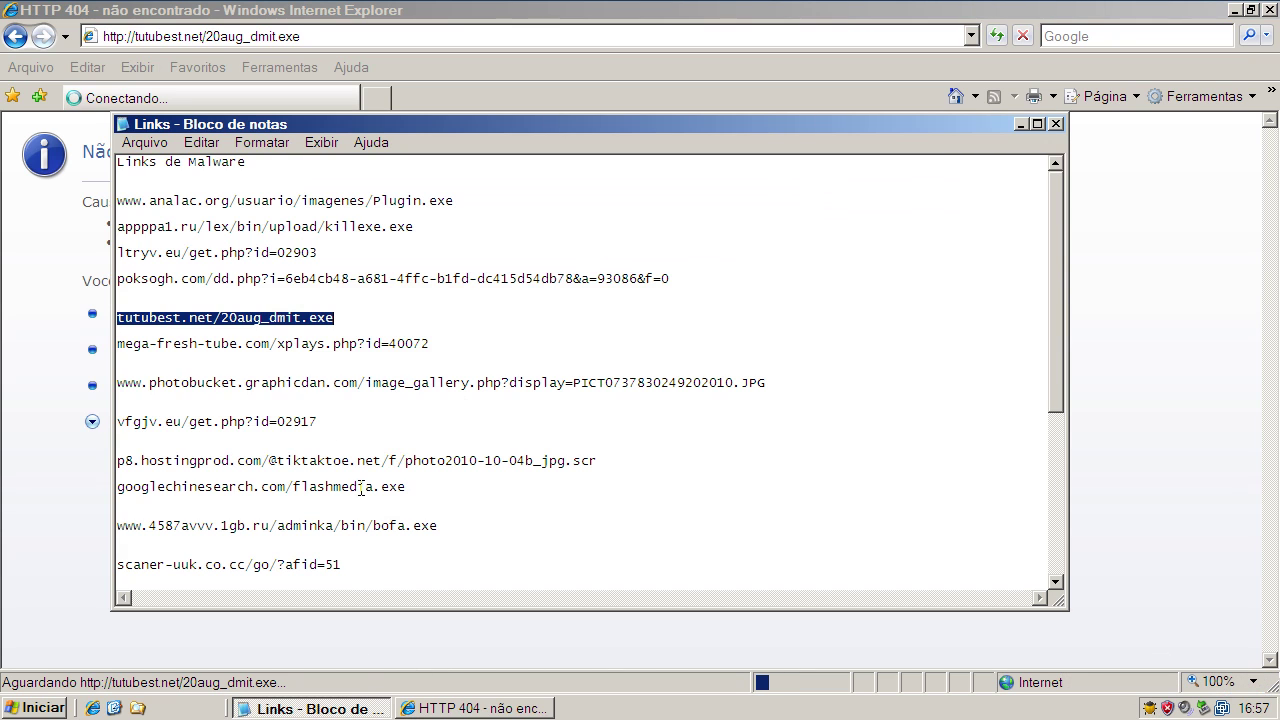
double_click(275, 343)
right_click(274, 341)
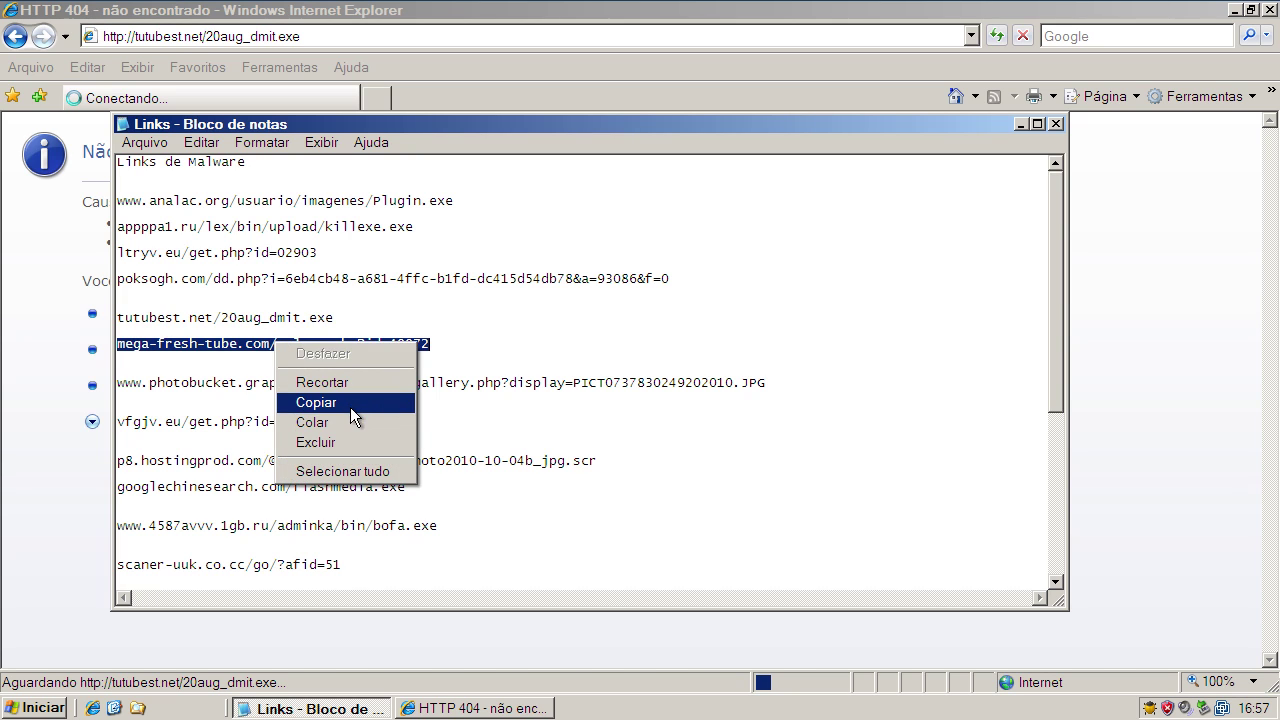
left_click(348, 402)
left_click(1016, 125)
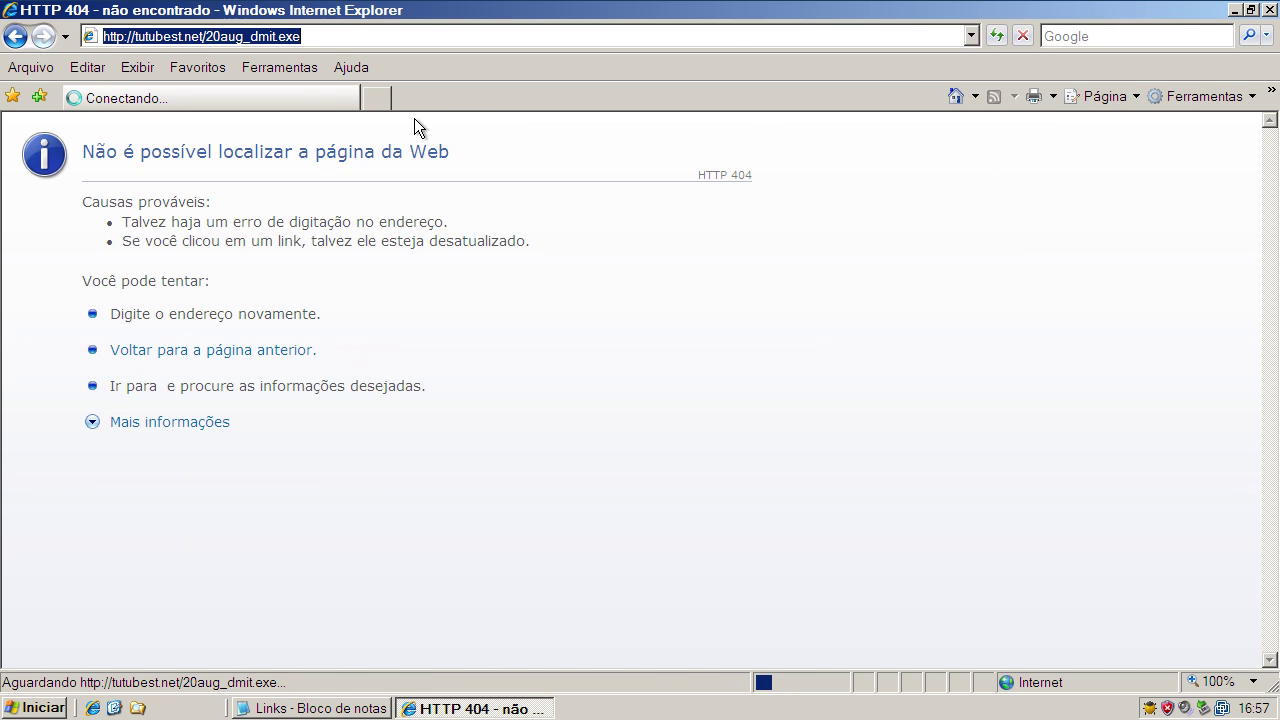
left_click(386, 101)
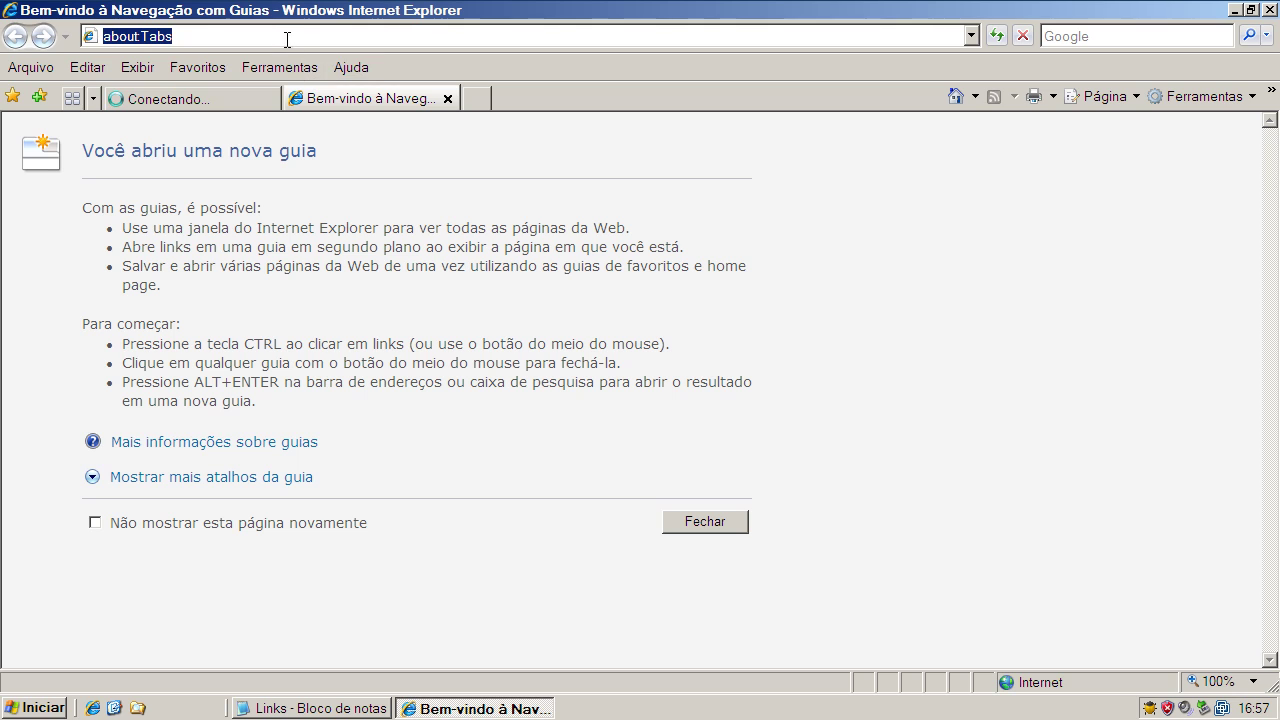
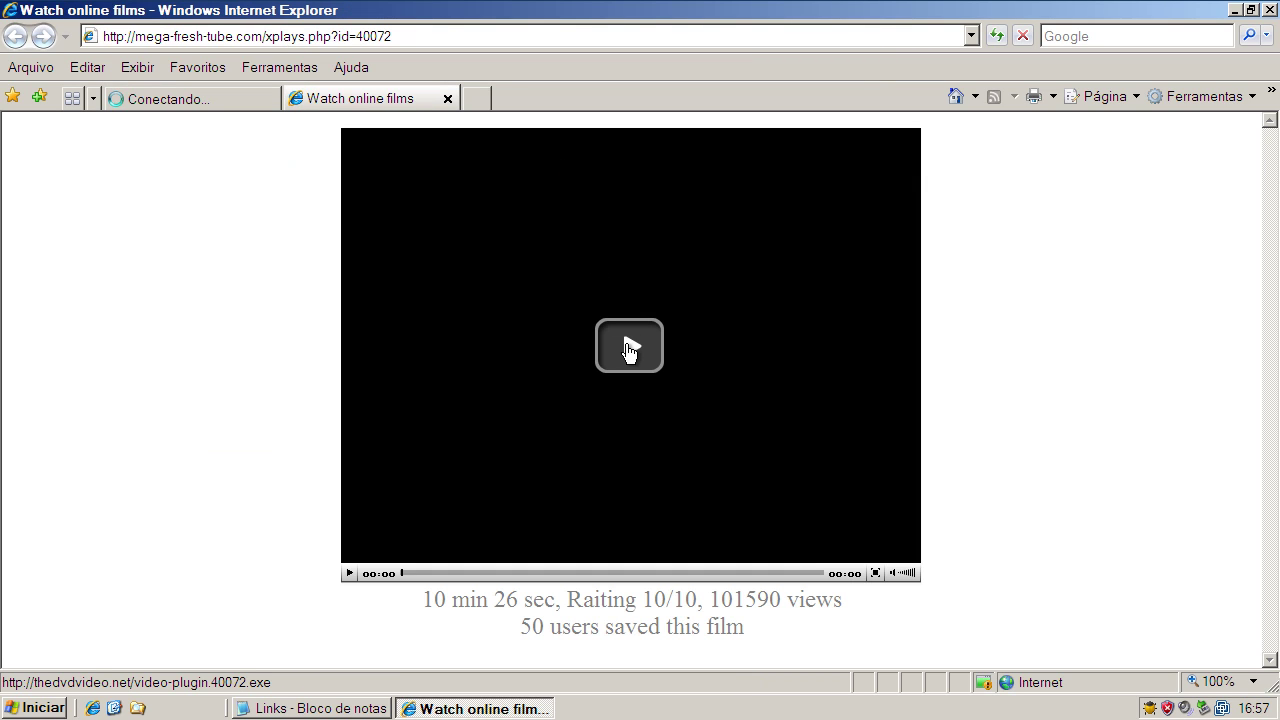
- Start the video on the Watch online films page and run the offered video-plugin.40072.exe file
left_click(626, 346)
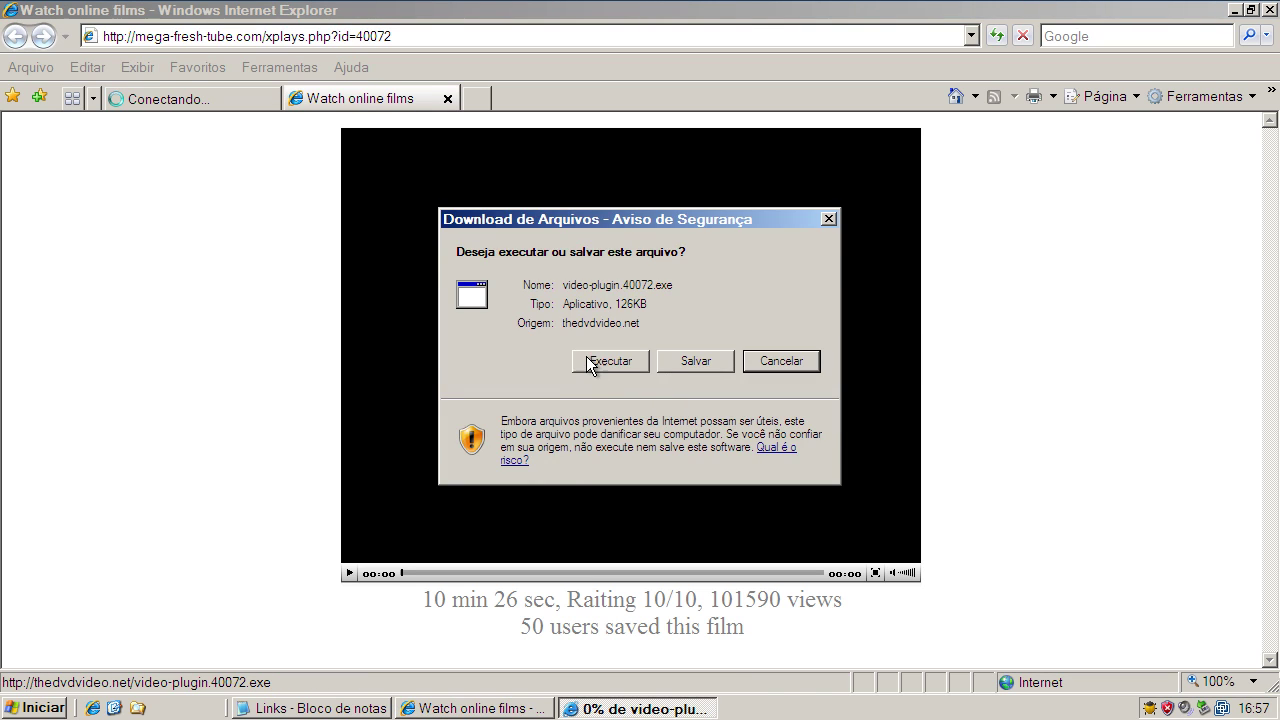
left_click(590, 364)
left_click(757, 378)
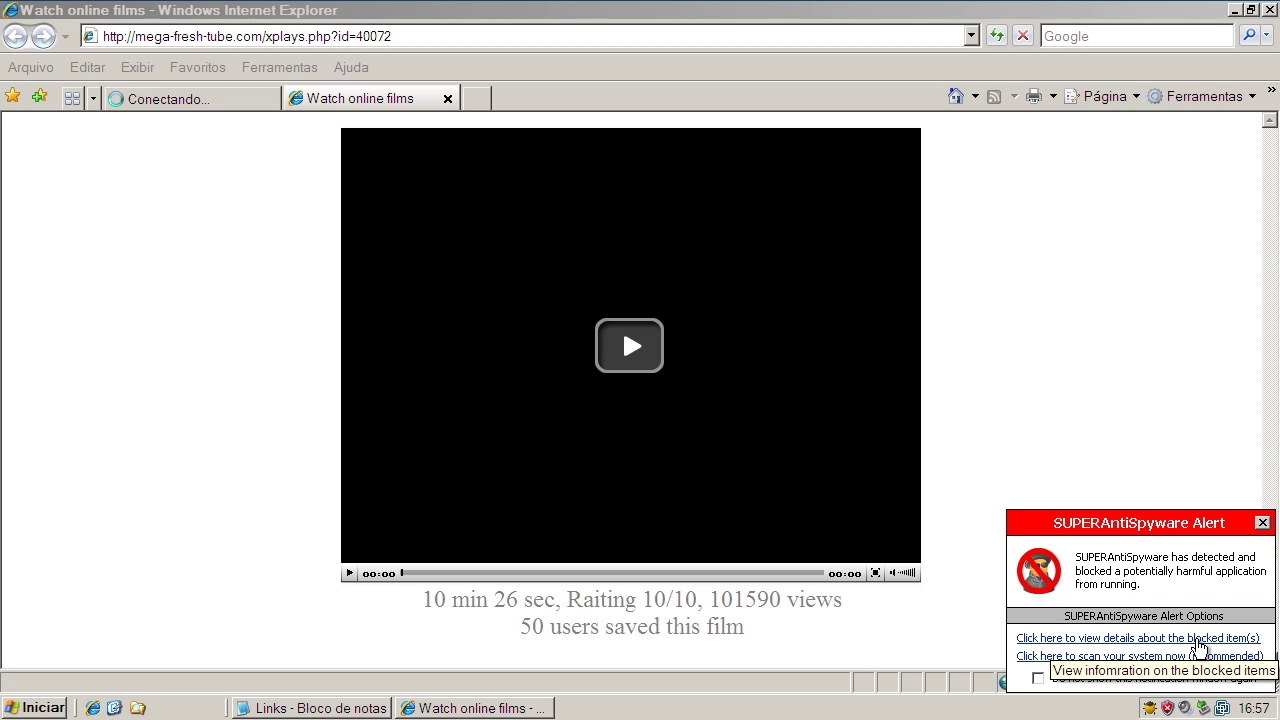
- Open the details of the item blocked by SUPERAntiSpyware and view the detected entry's description
left_click(1198, 639)
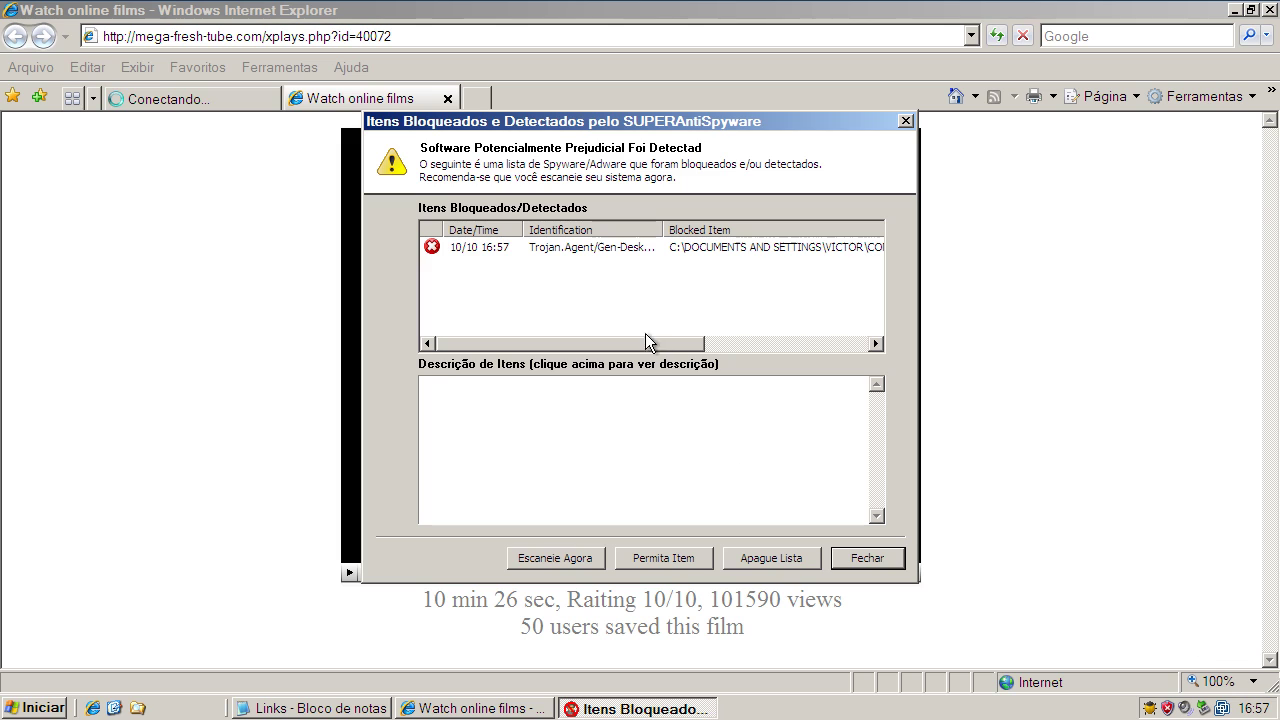
left_click(632, 247)
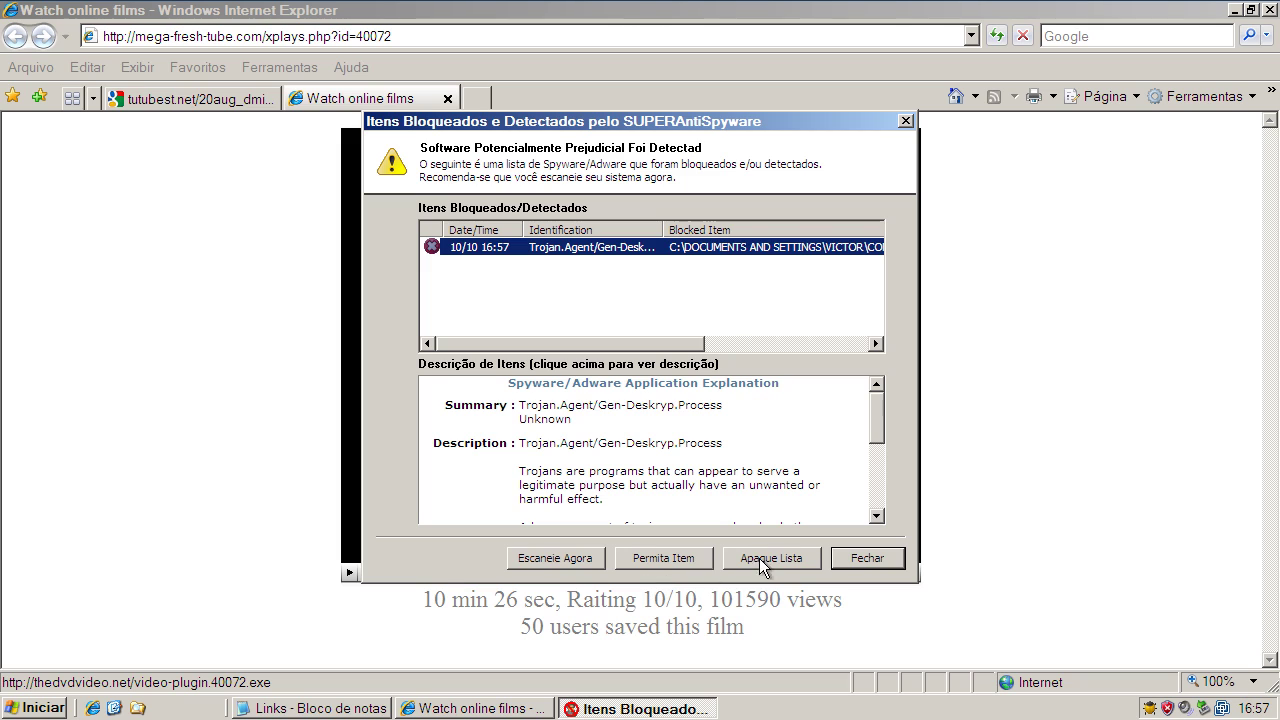
left_click(884, 563)
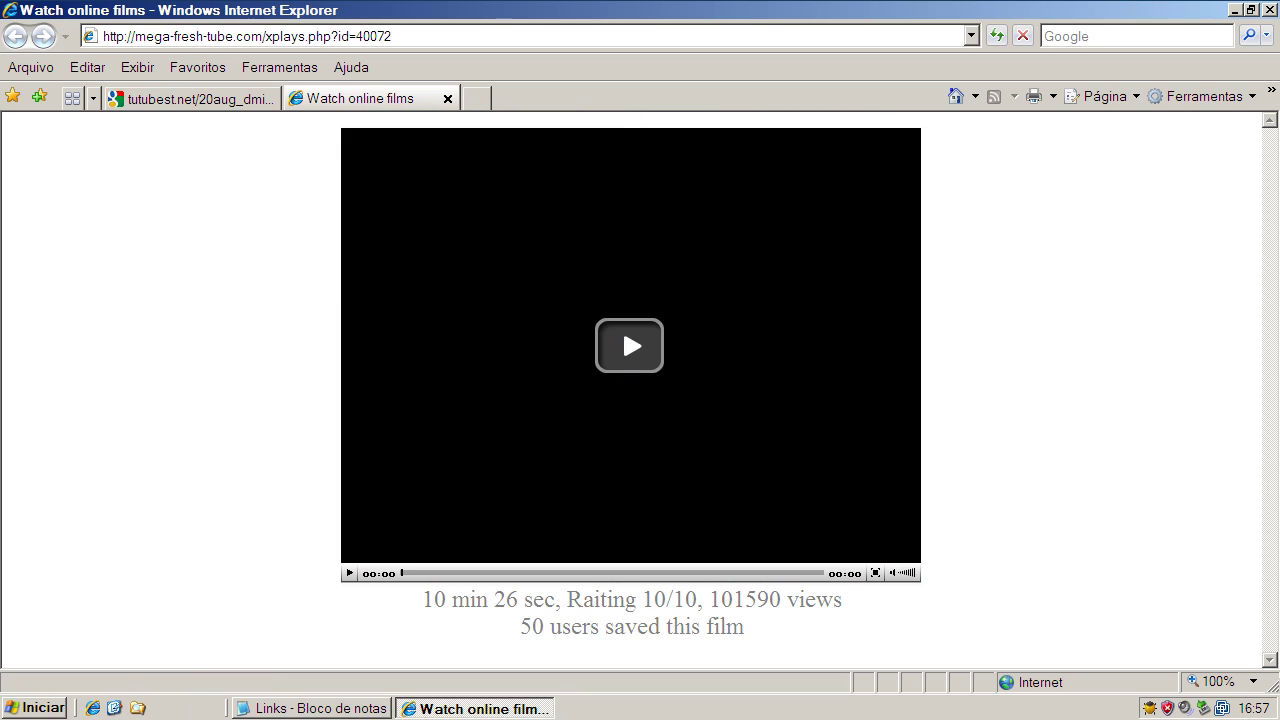
left_click(293, 710)
double_click(196, 382)
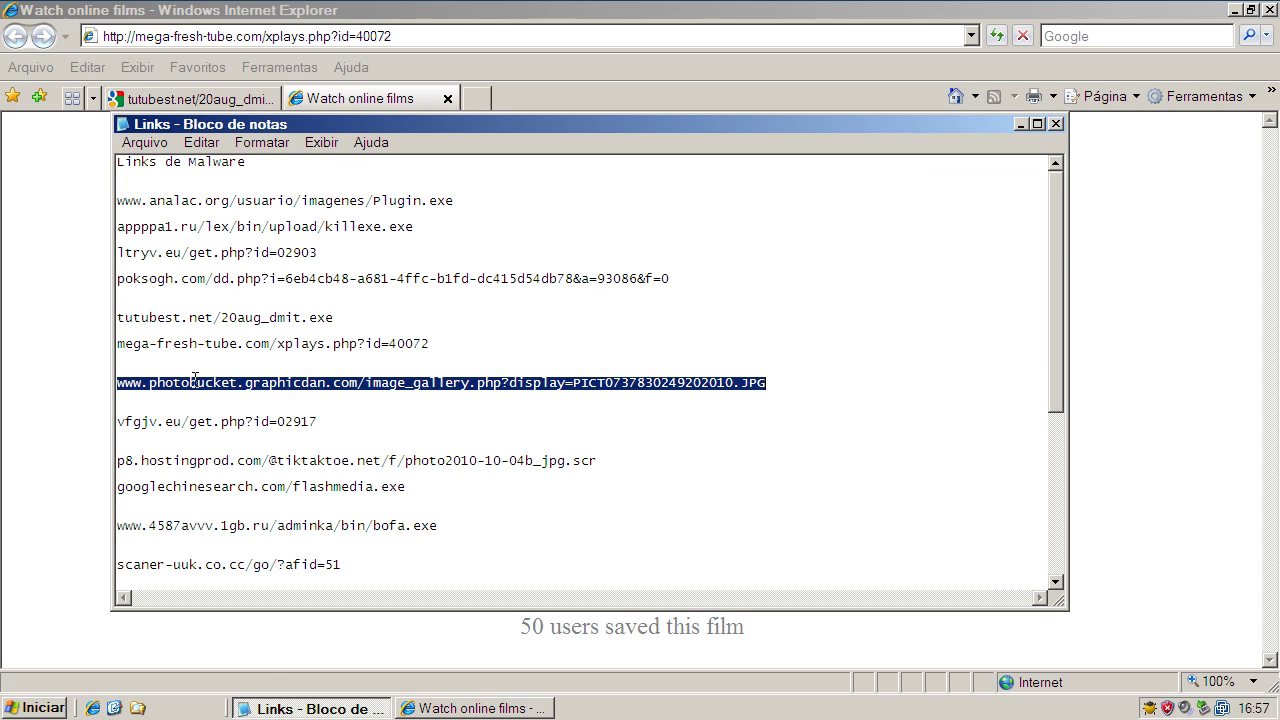
right_click(196, 382)
left_click(237, 441)
- Close the Watch online films tab, then load the copied photobucket.graphicdan.com address and run the offered PICT0737830249202010.JPG.scr file
left_click(447, 98)
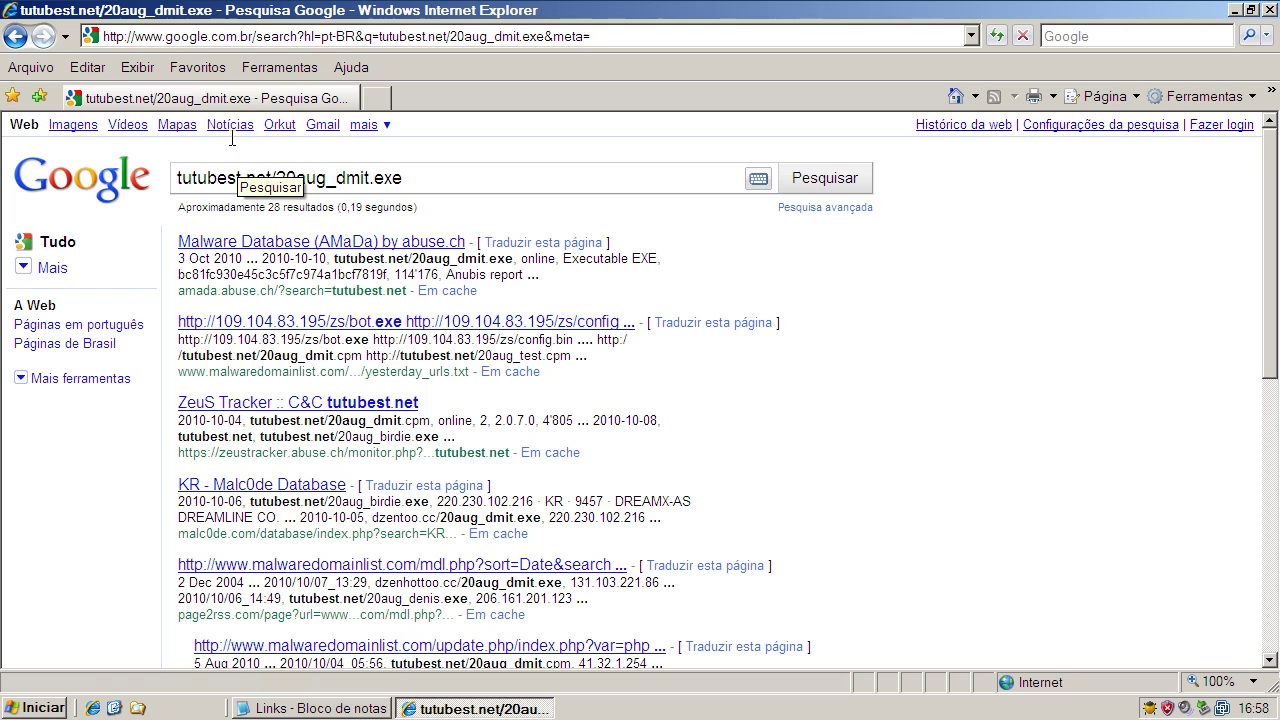
left_click(222, 36)
key("ctrl+v")
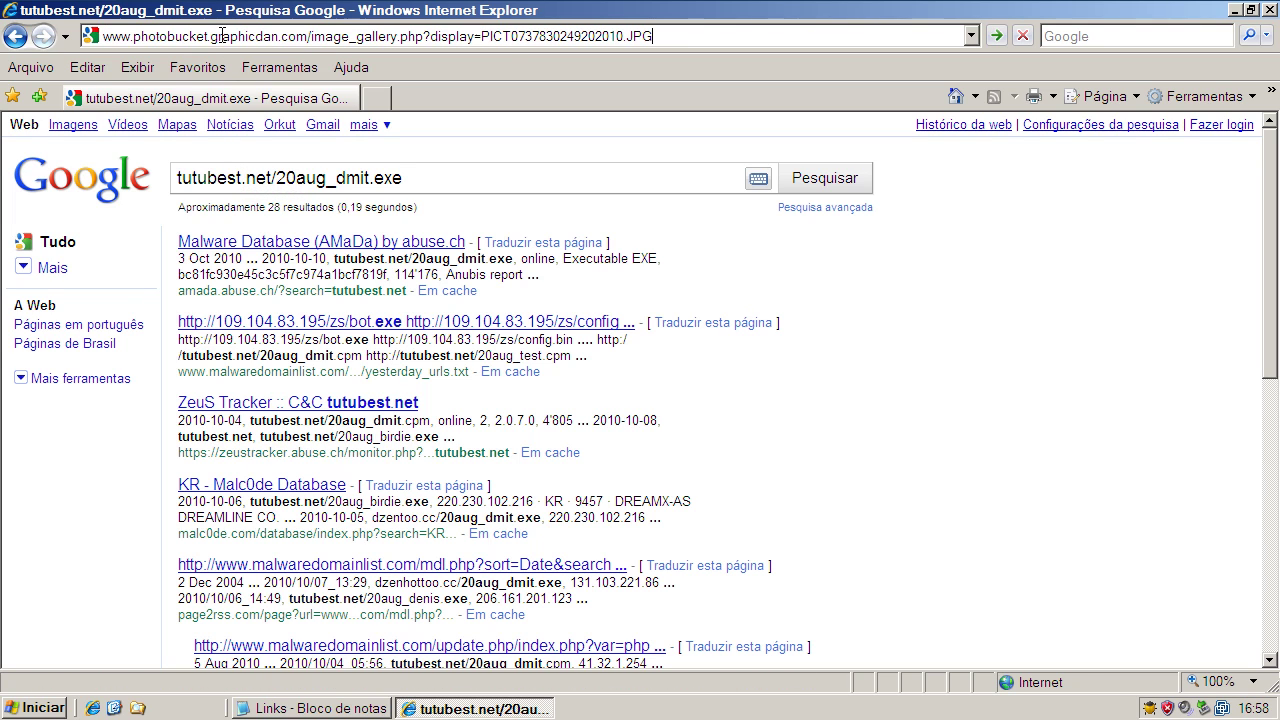
key("Return")
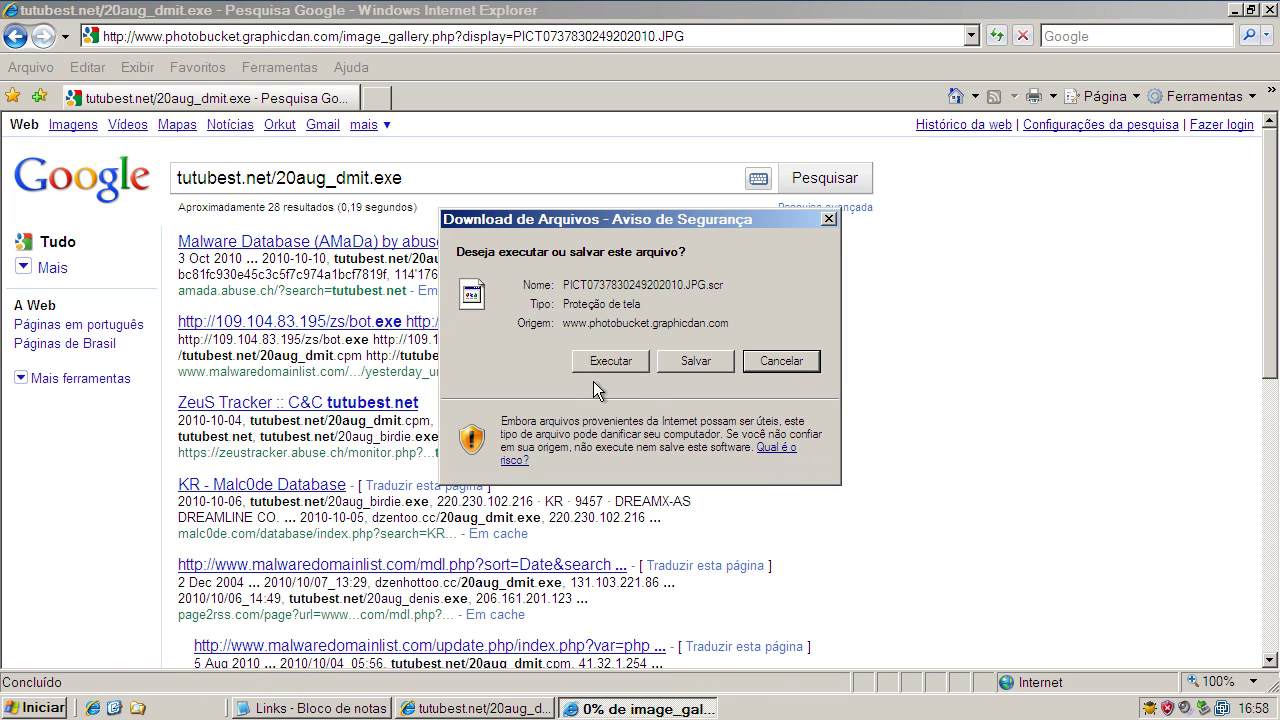
left_click(585, 362)
left_click(688, 332)
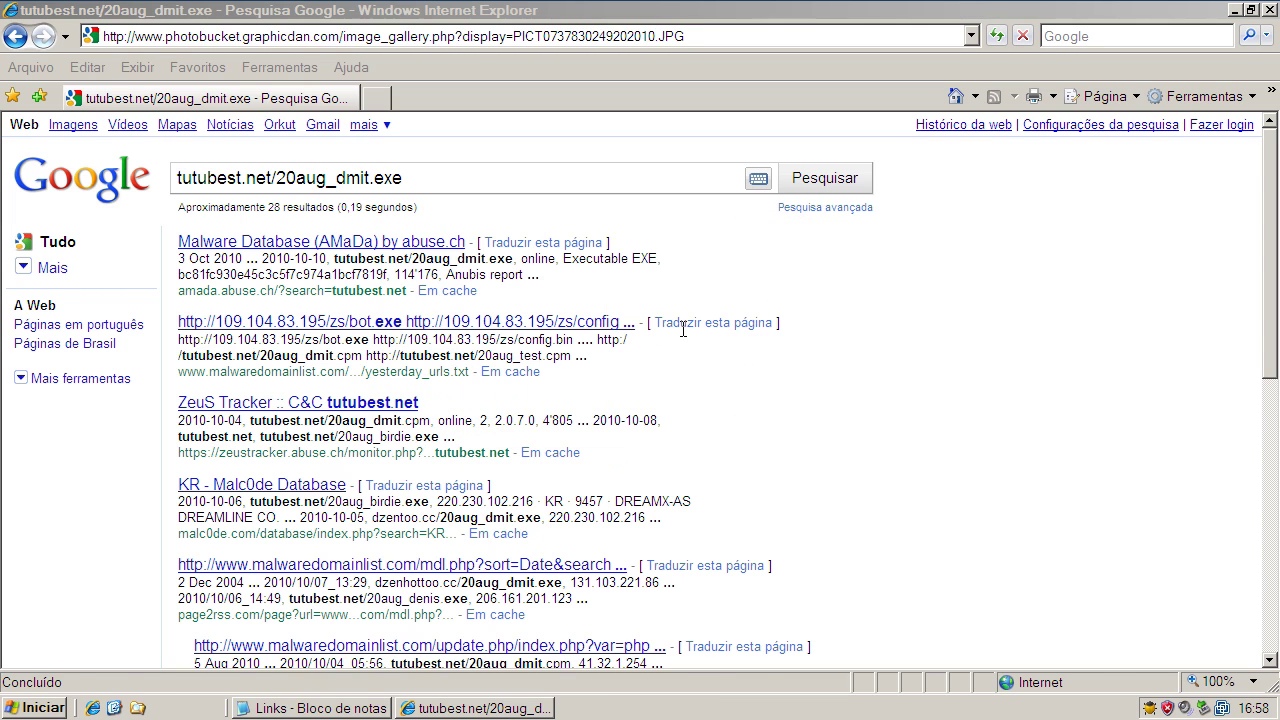
- Copy vfgjv.eu/get.php?id=02917 from the Links file and load it in the browser
left_click(335, 709)
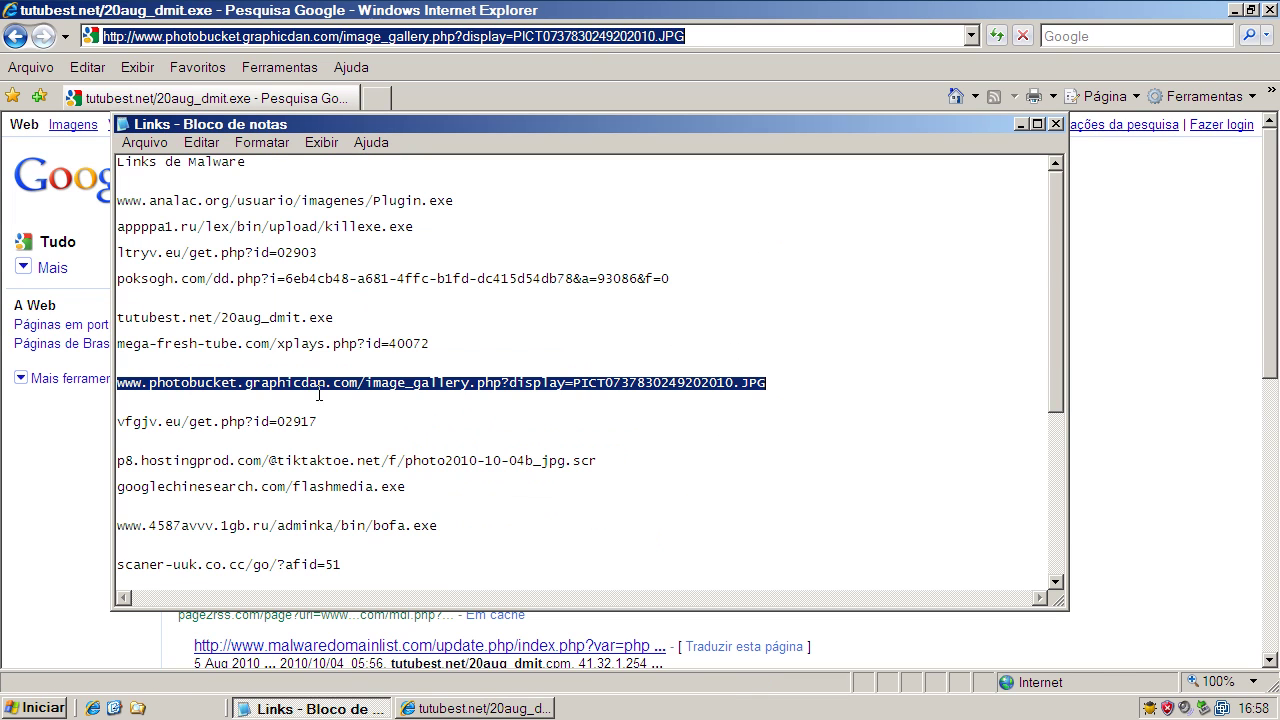
left_click_drag(316, 421, 117, 421)
right_click(308, 416)
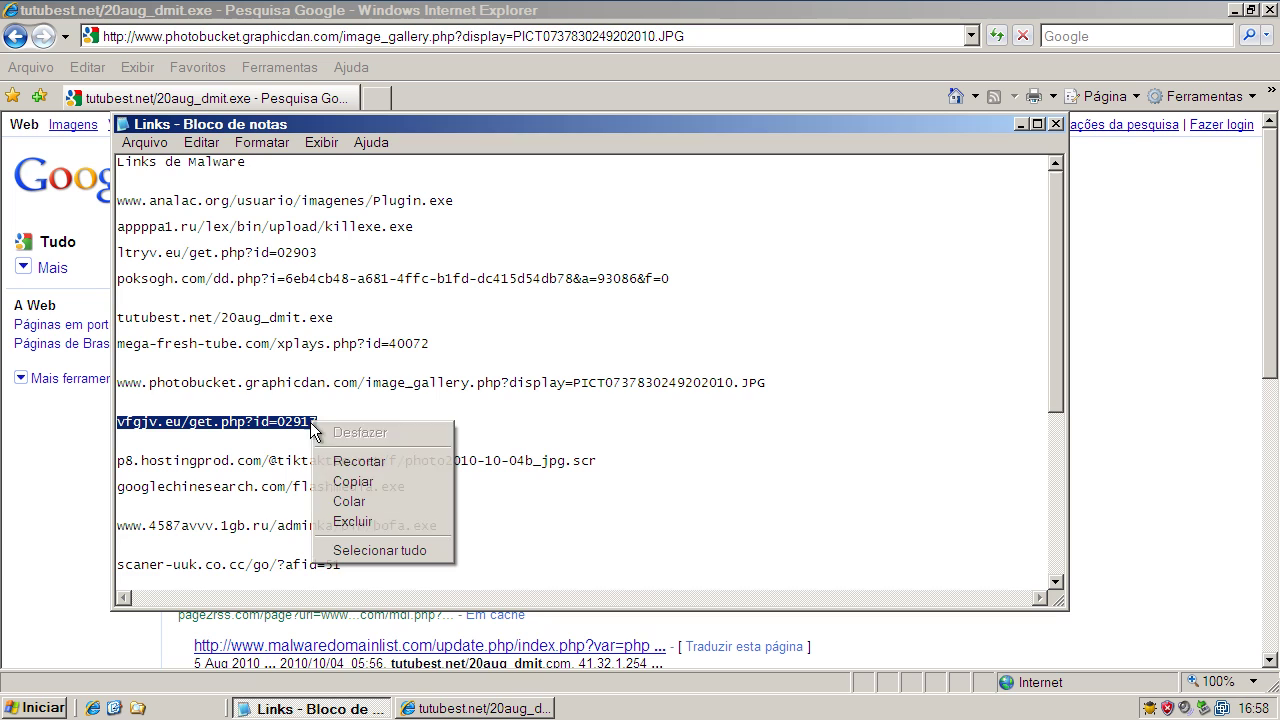
left_click(345, 483)
left_click(295, 37)
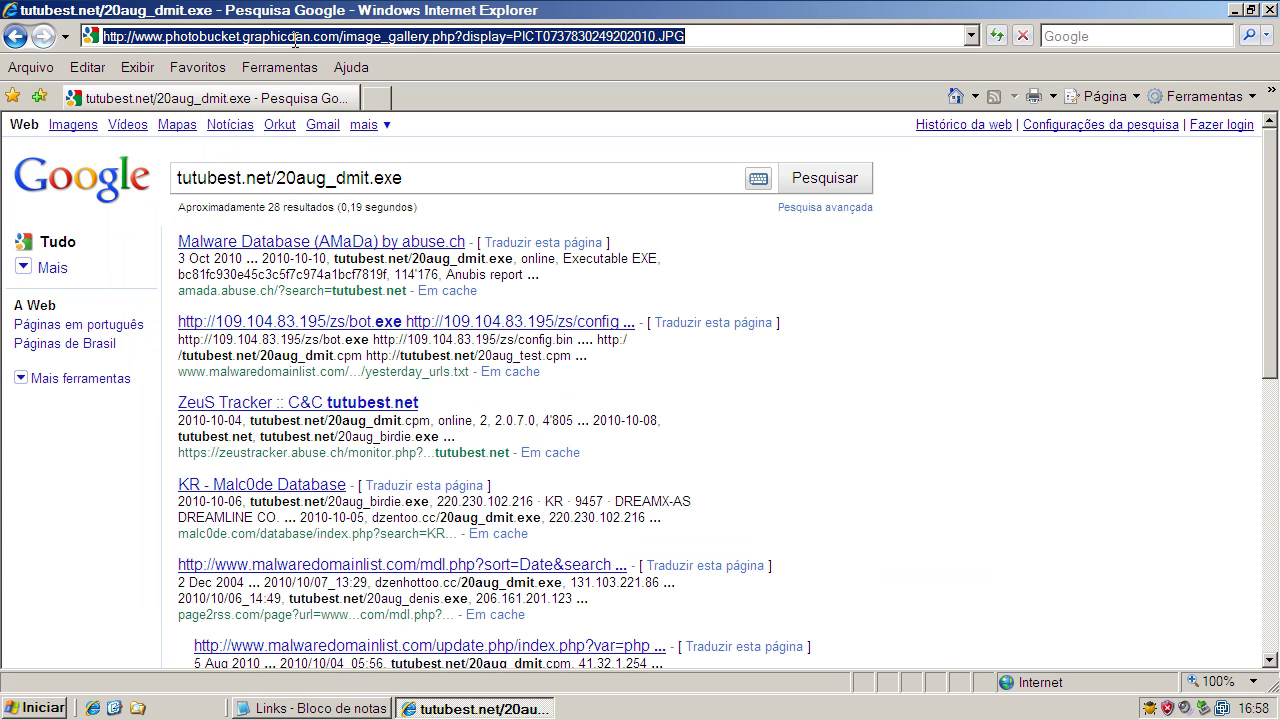
key("ctrl+v")
key("Return")
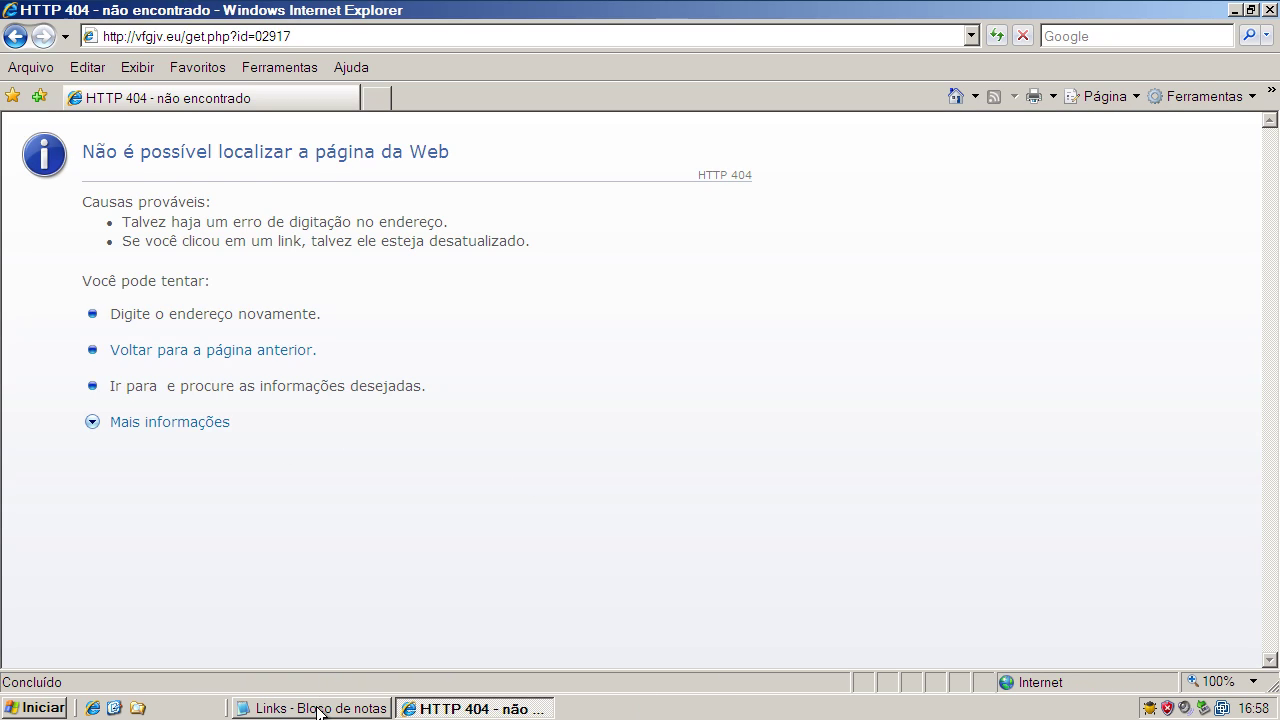
left_click(318, 708)
double_click(228, 463)
right_click(228, 463)
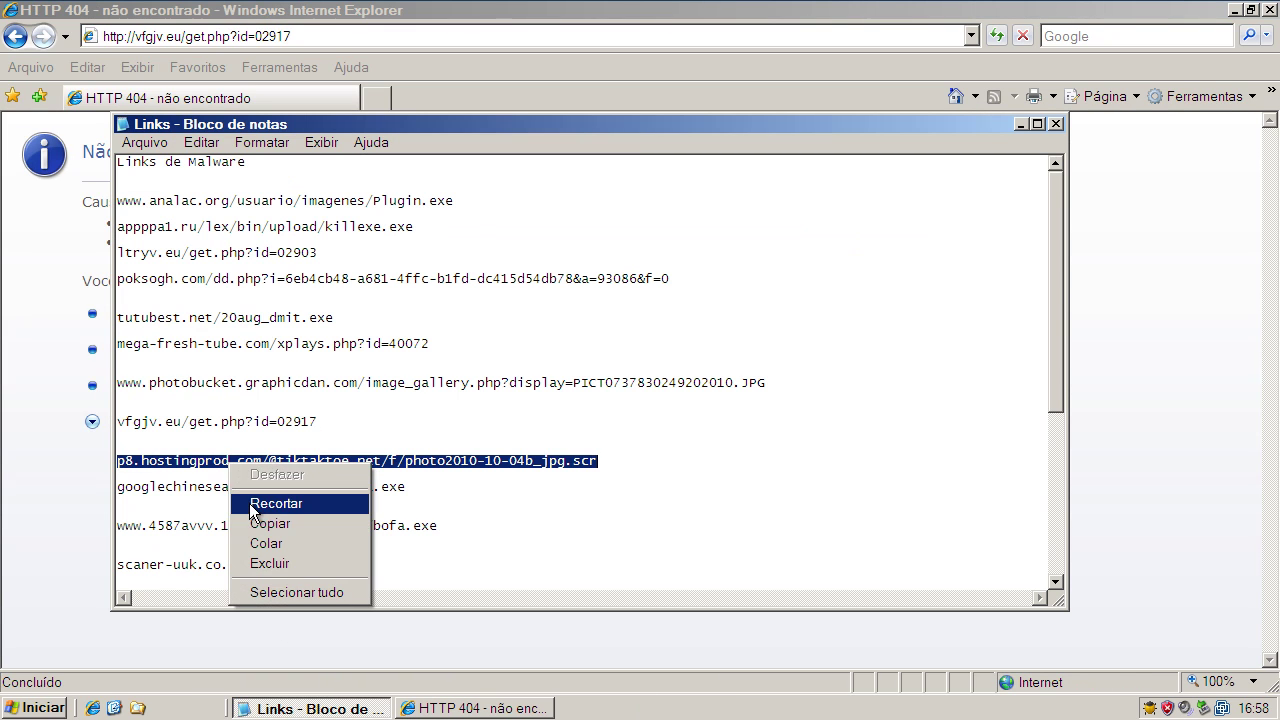
left_click(285, 524)
left_click_drag(314, 37, 240, 31)
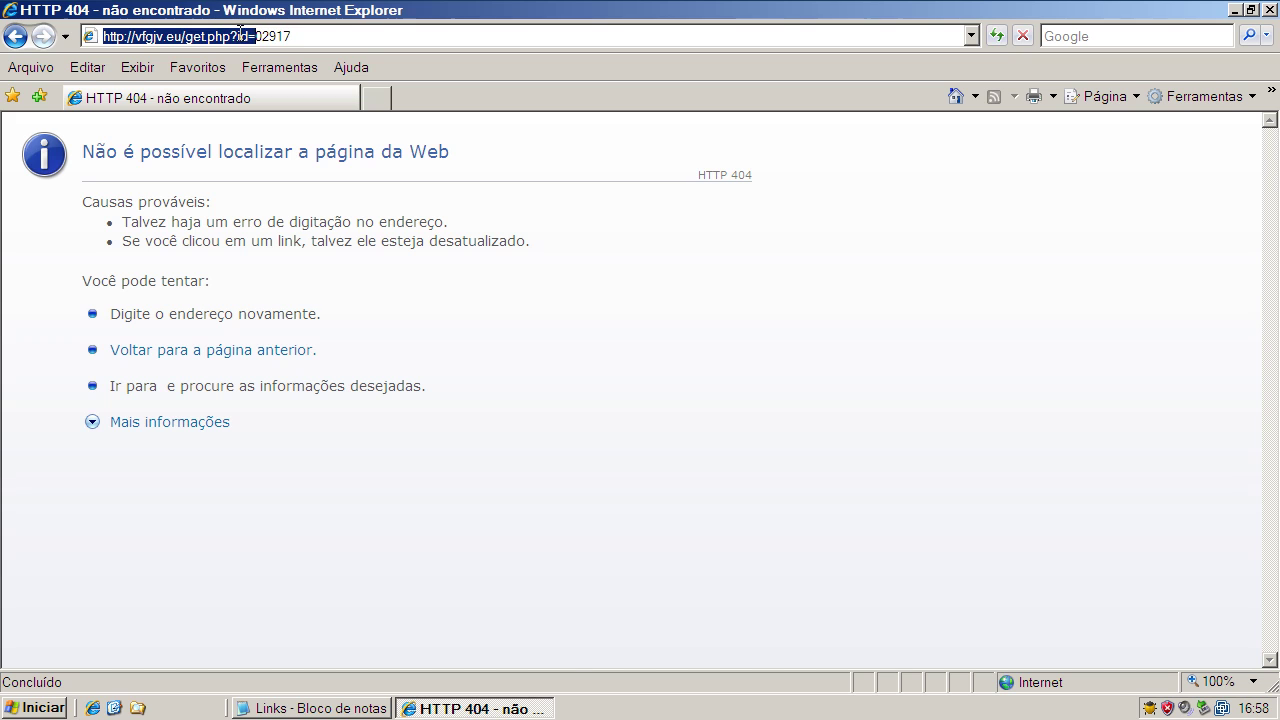
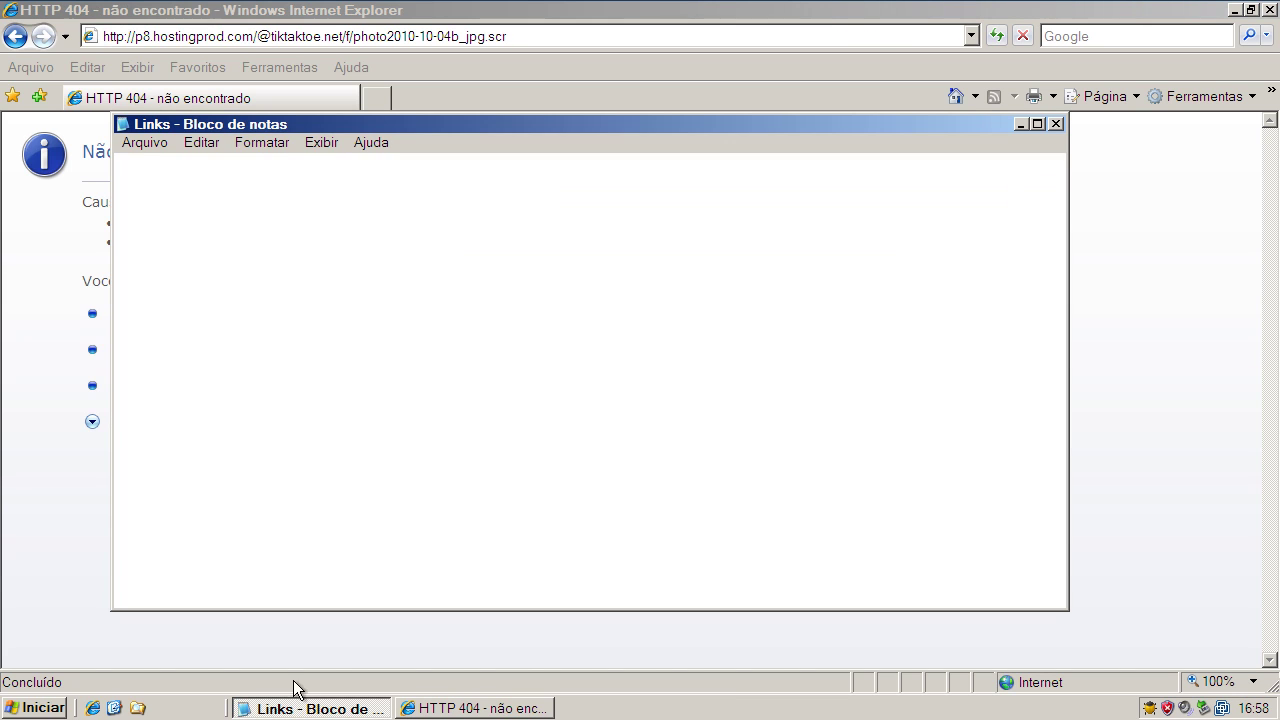
- Copy googlechinesearch.com/flashmedia.exe from the Links file and load it in the browser
double_click(268, 486)
right_click(268, 486)
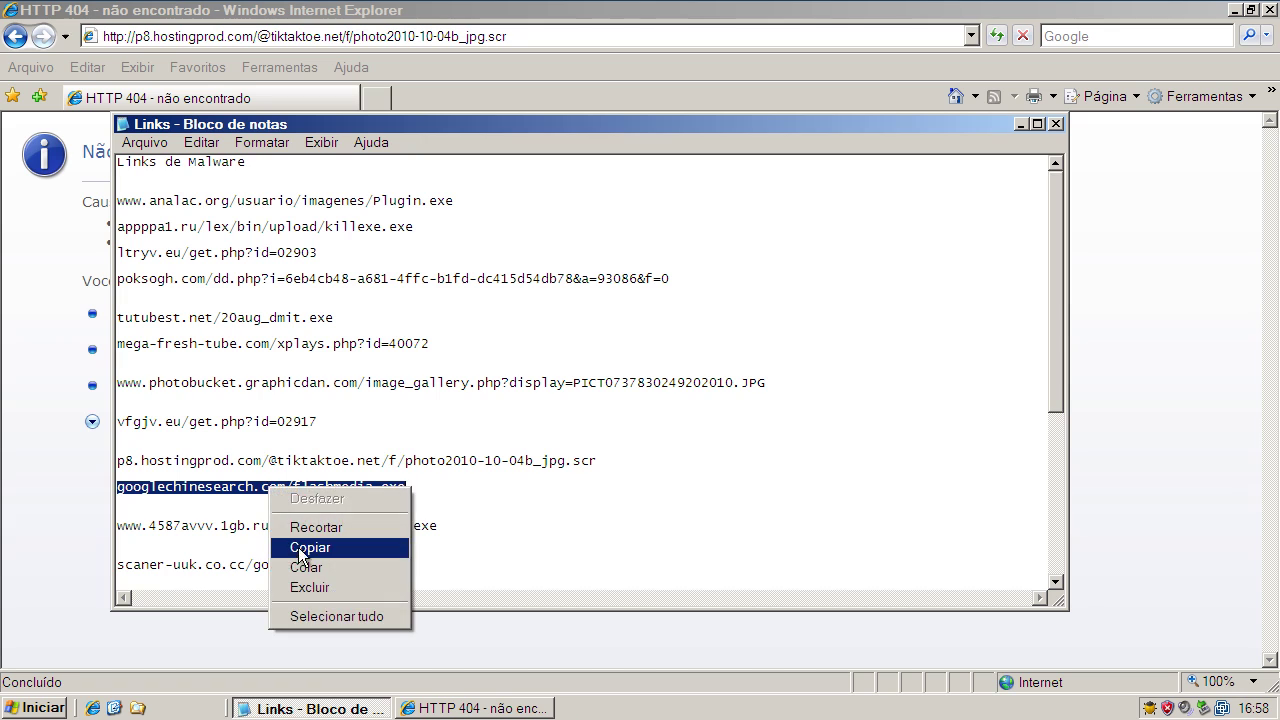
left_click(305, 543)
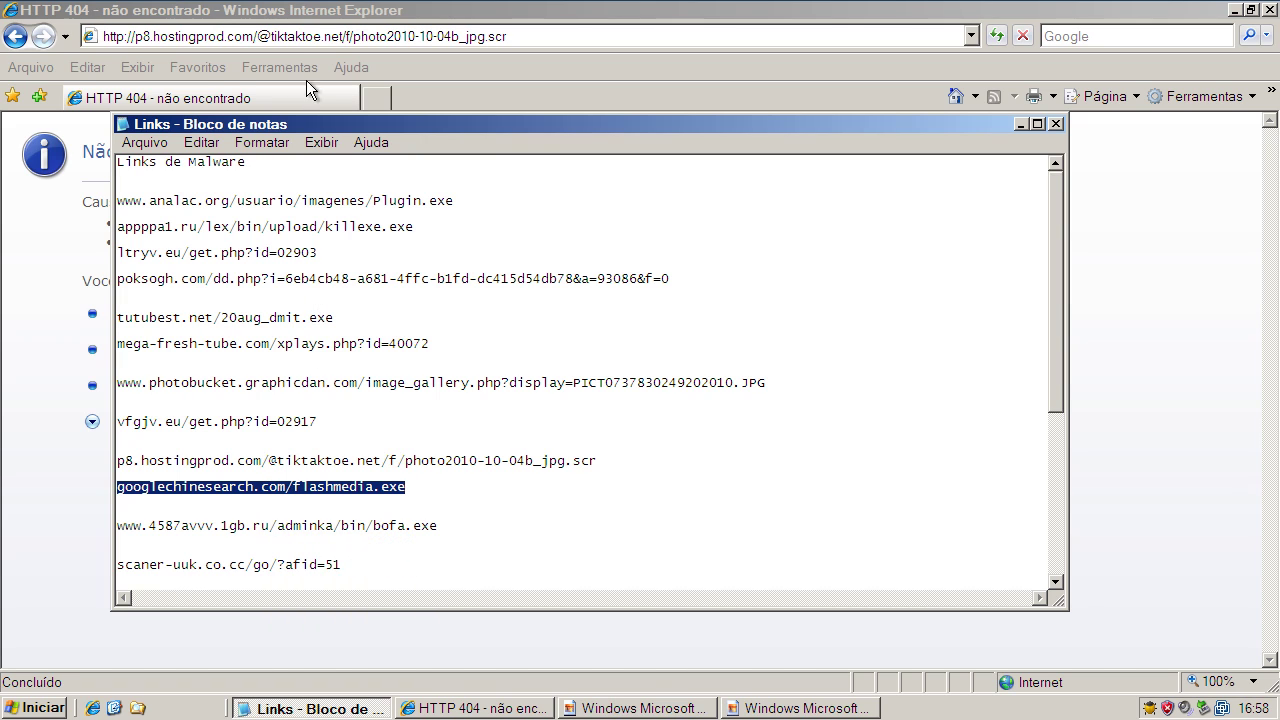
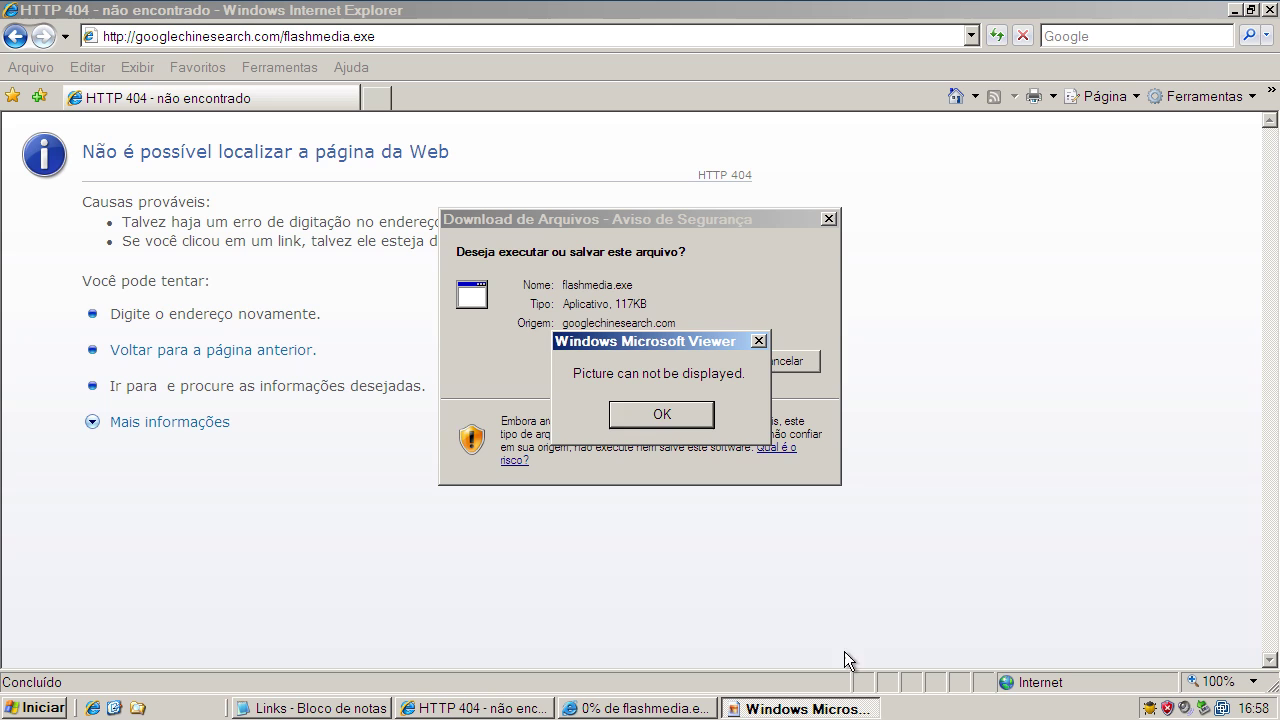
- Dismiss the picture viewer message, run flashmedia.exe and unblock Windows Explorer in the Windows Firewall alert
left_click(690, 414)
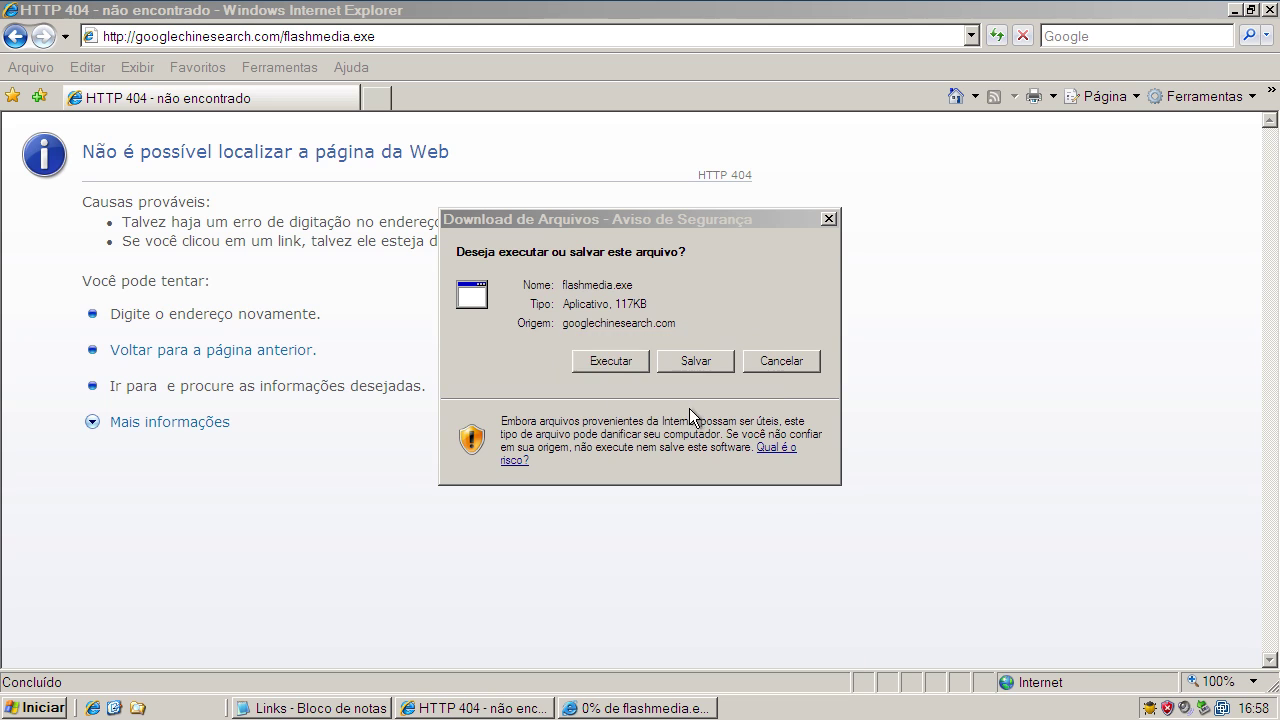
left_click(610, 361)
left_click(739, 366)
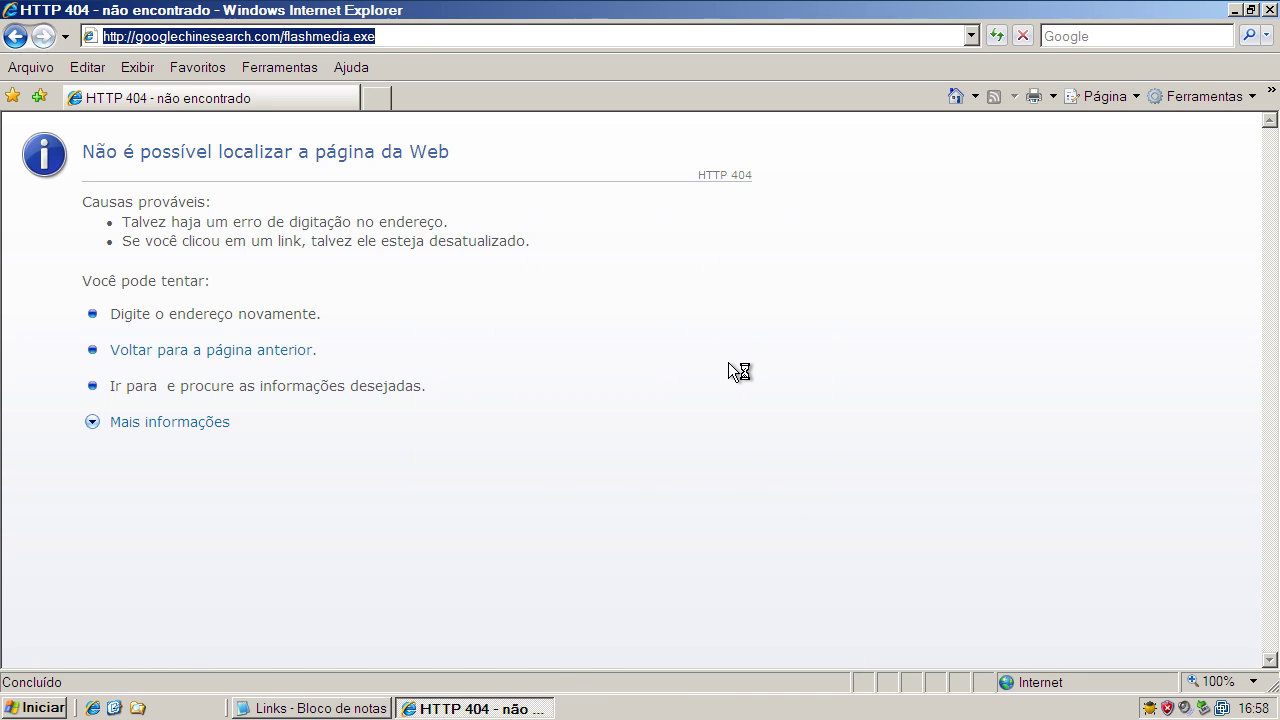
left_click(375, 708)
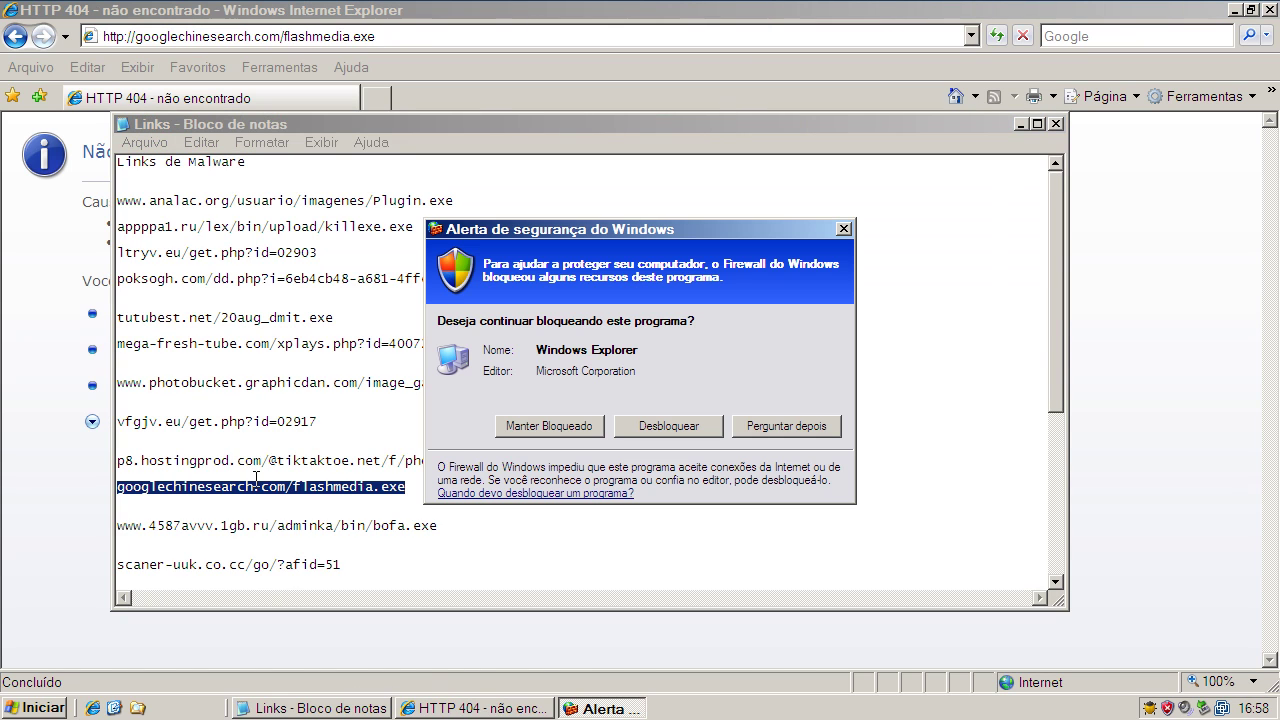
left_click(643, 428)
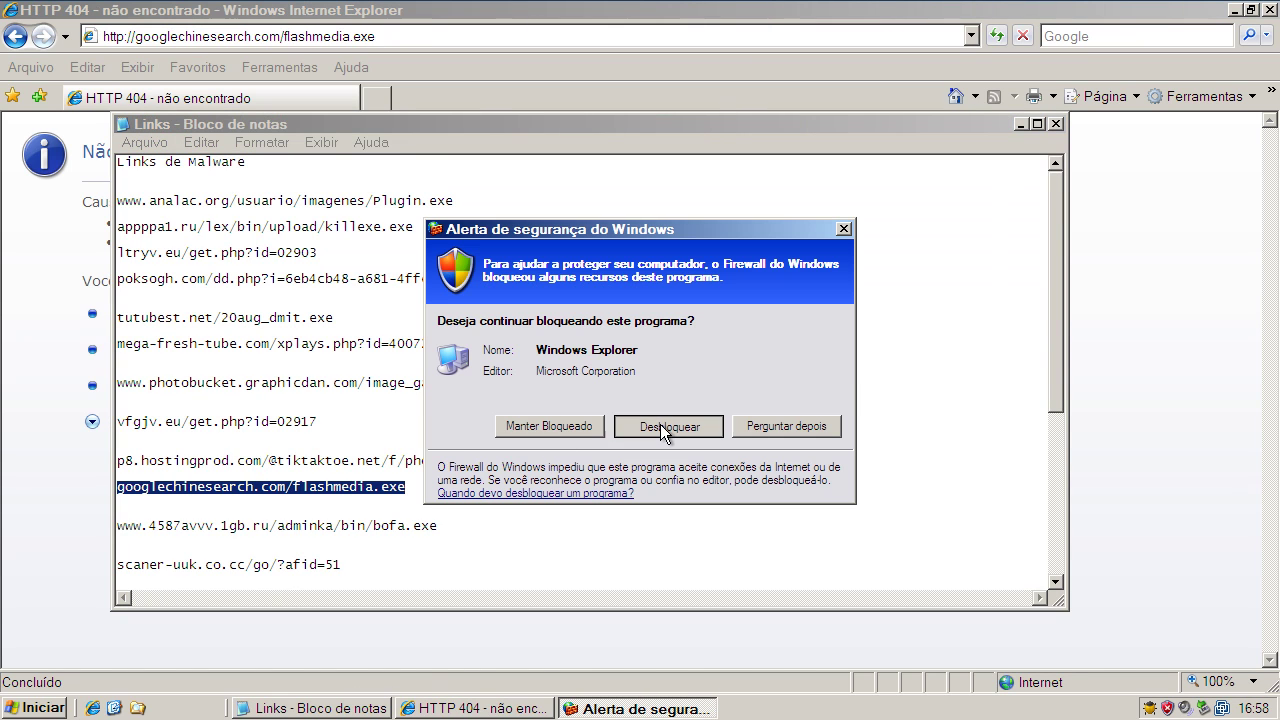
double_click(187, 524)
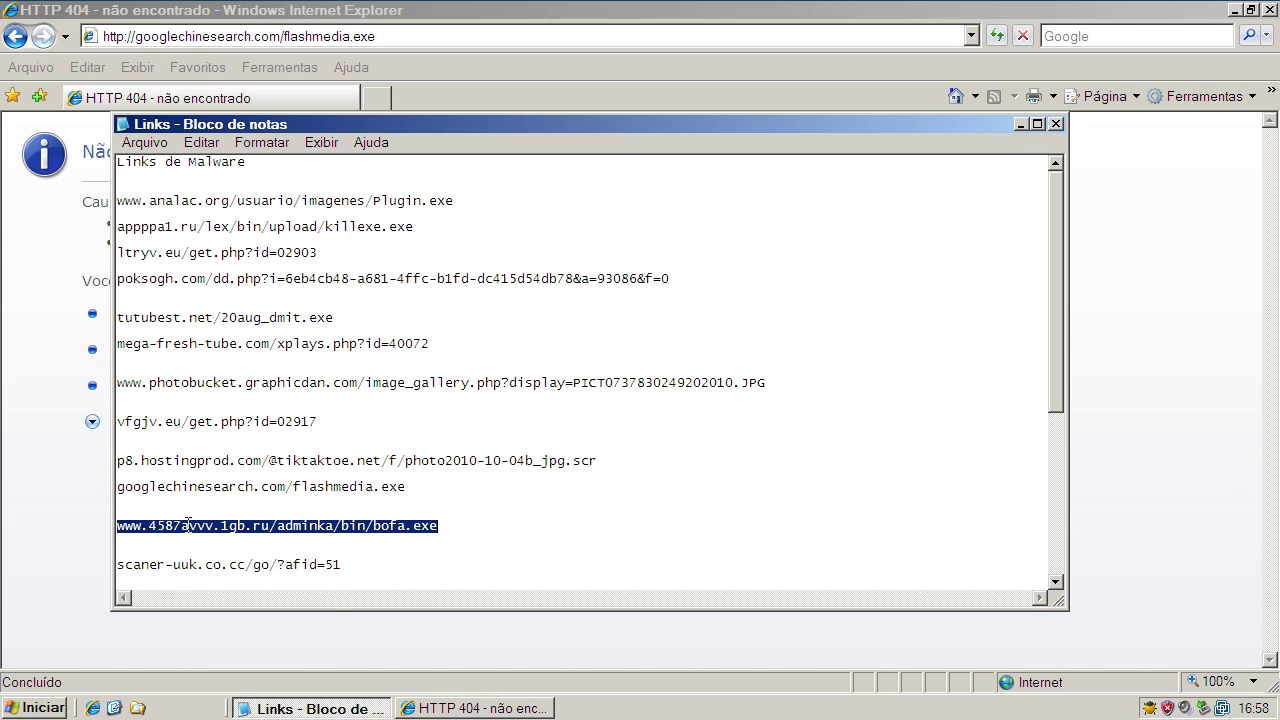
right_click(190, 525)
left_click(230, 586)
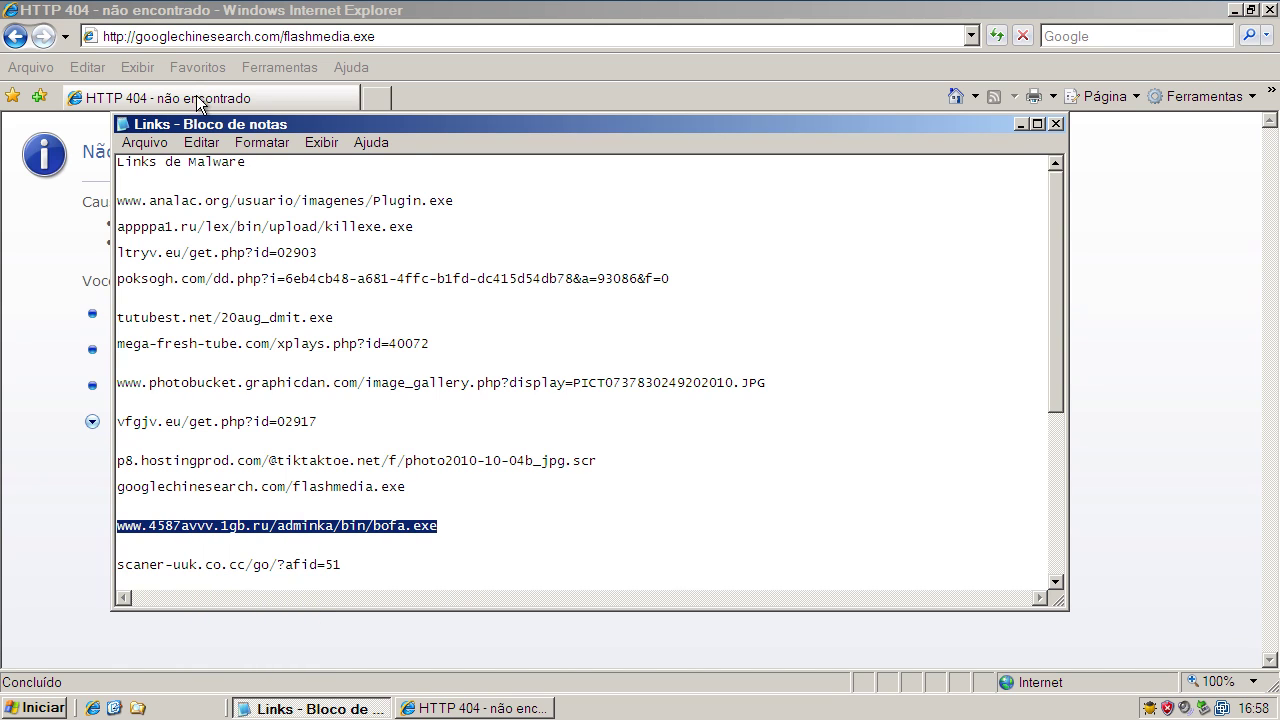
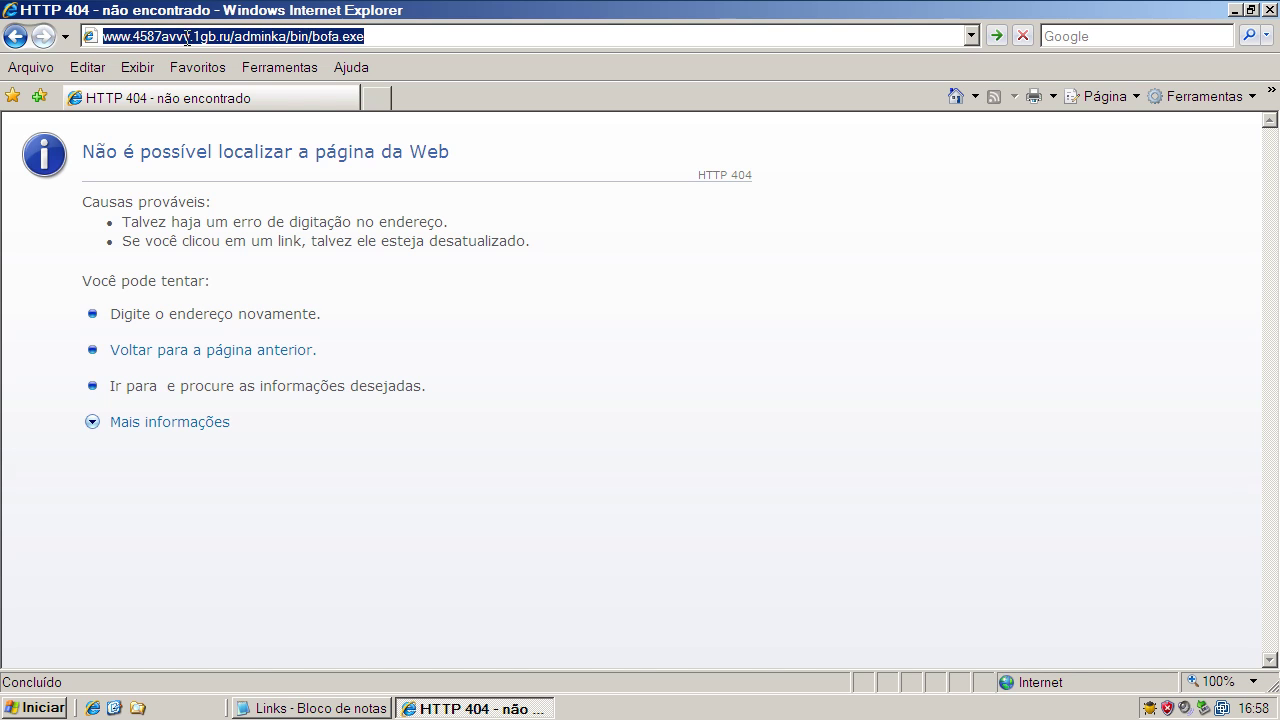
key("Return")
- Copy scaner-uuk.co.cc/go/?afid=51 from the Links file and enter it as the browser address
left_click(372, 710)
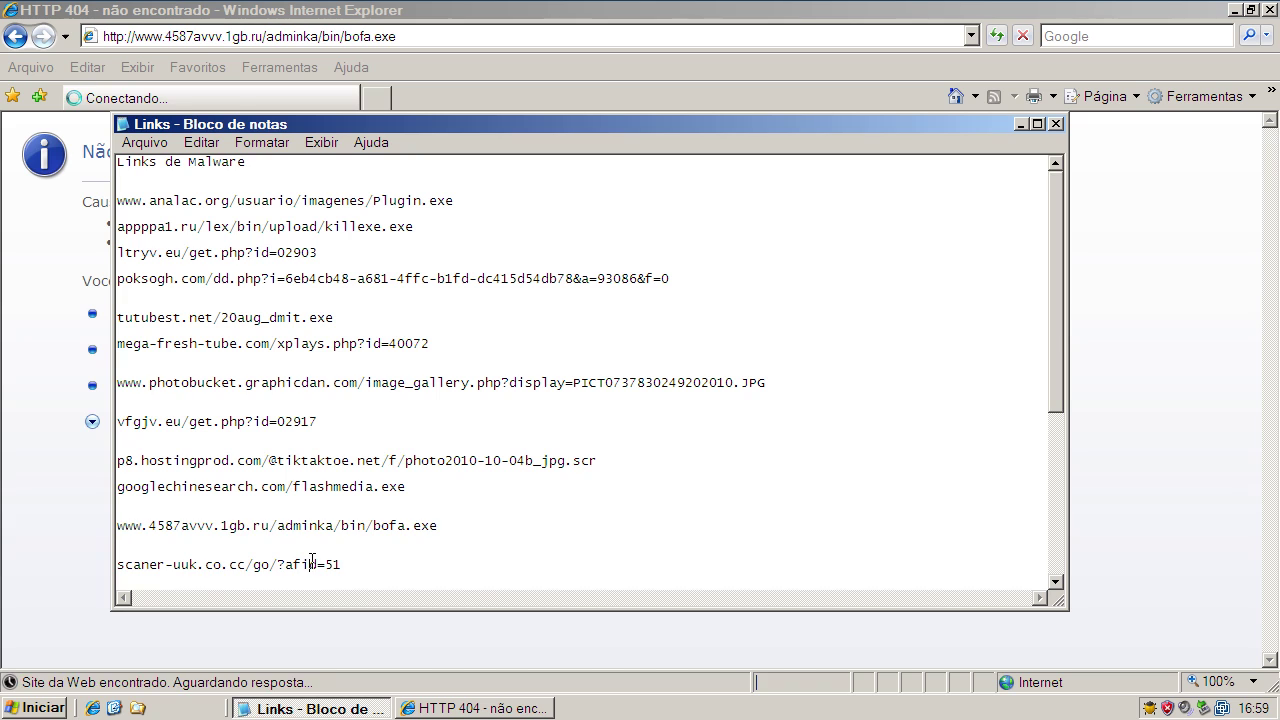
double_click(312, 563)
right_click(312, 563)
left_click(373, 617)
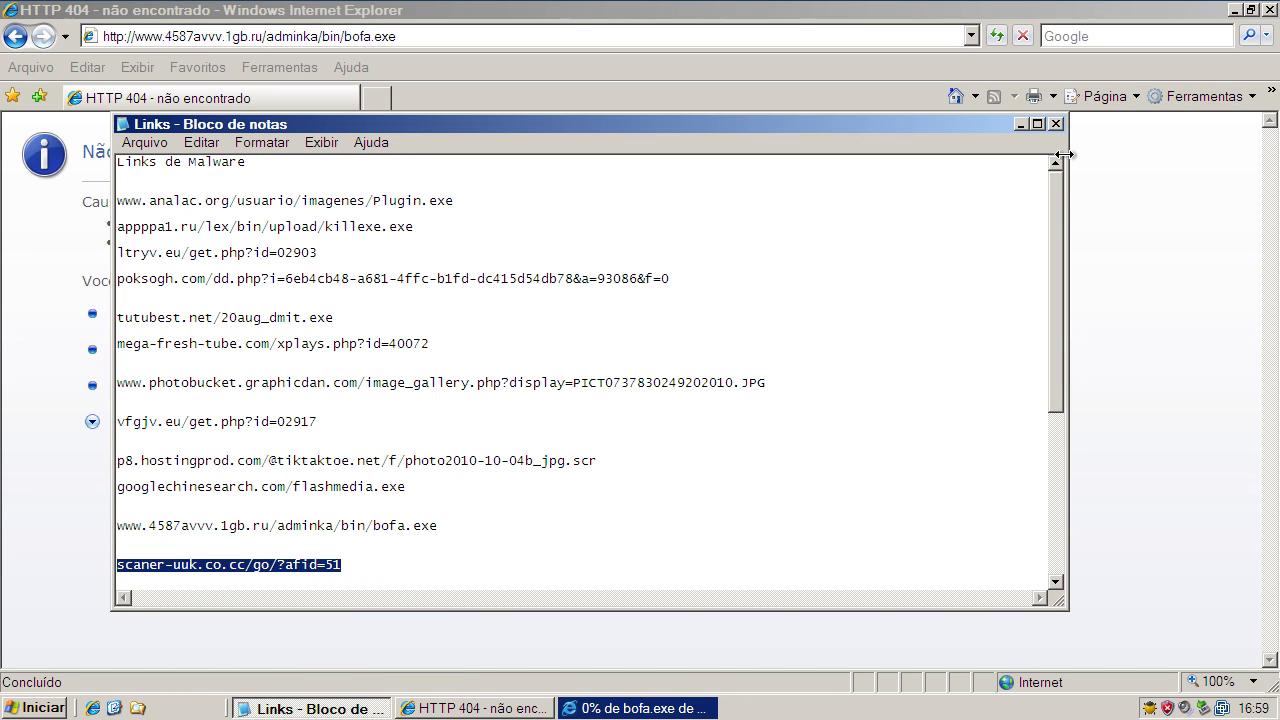
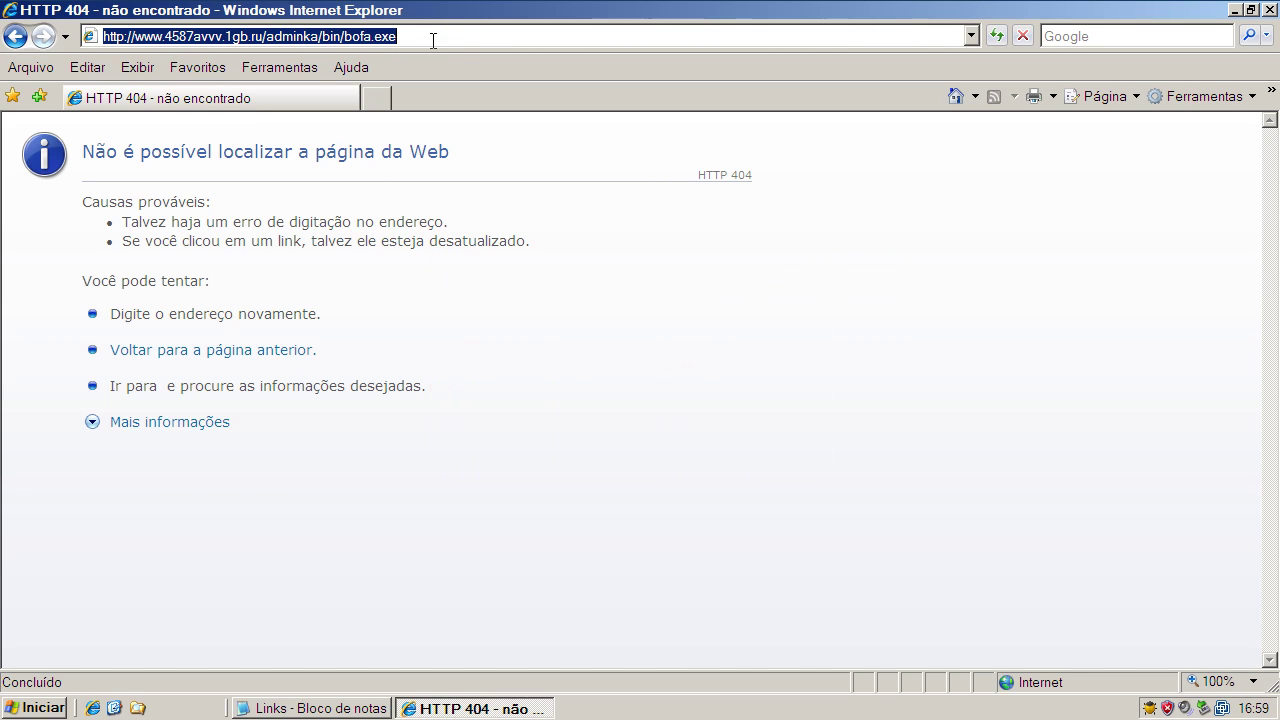
right_click(191, 38)
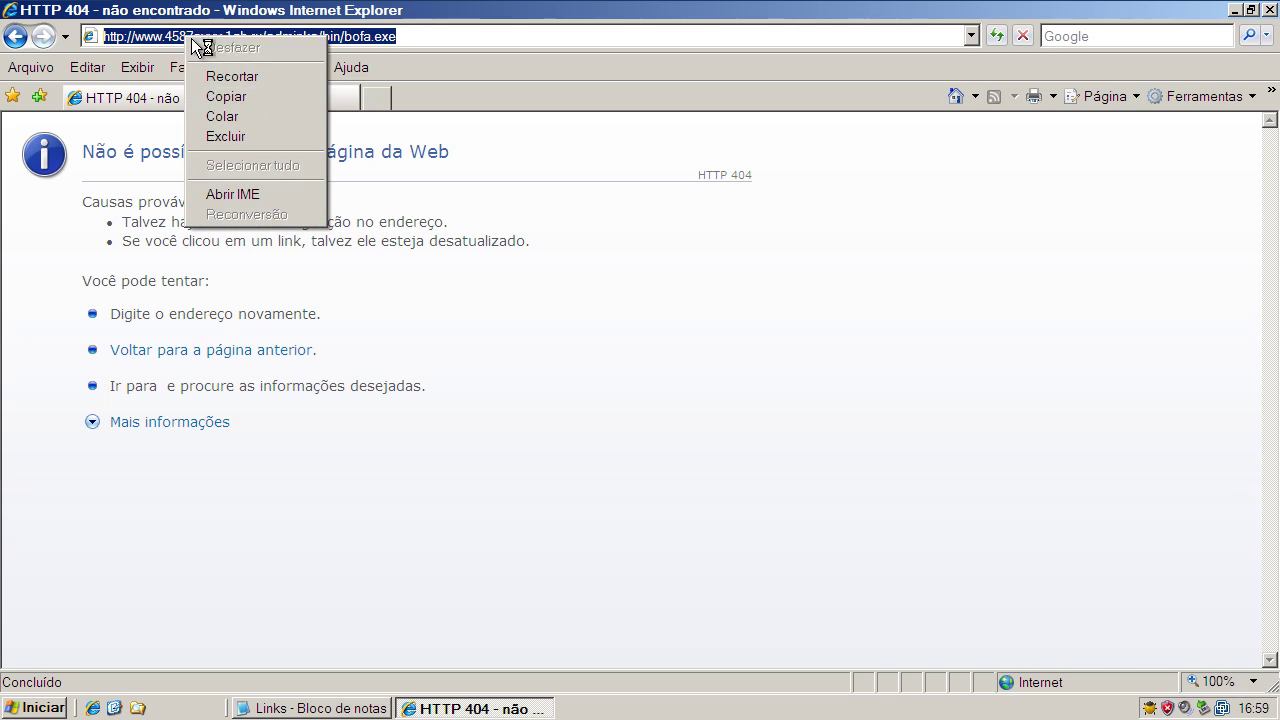
left_click(223, 117)
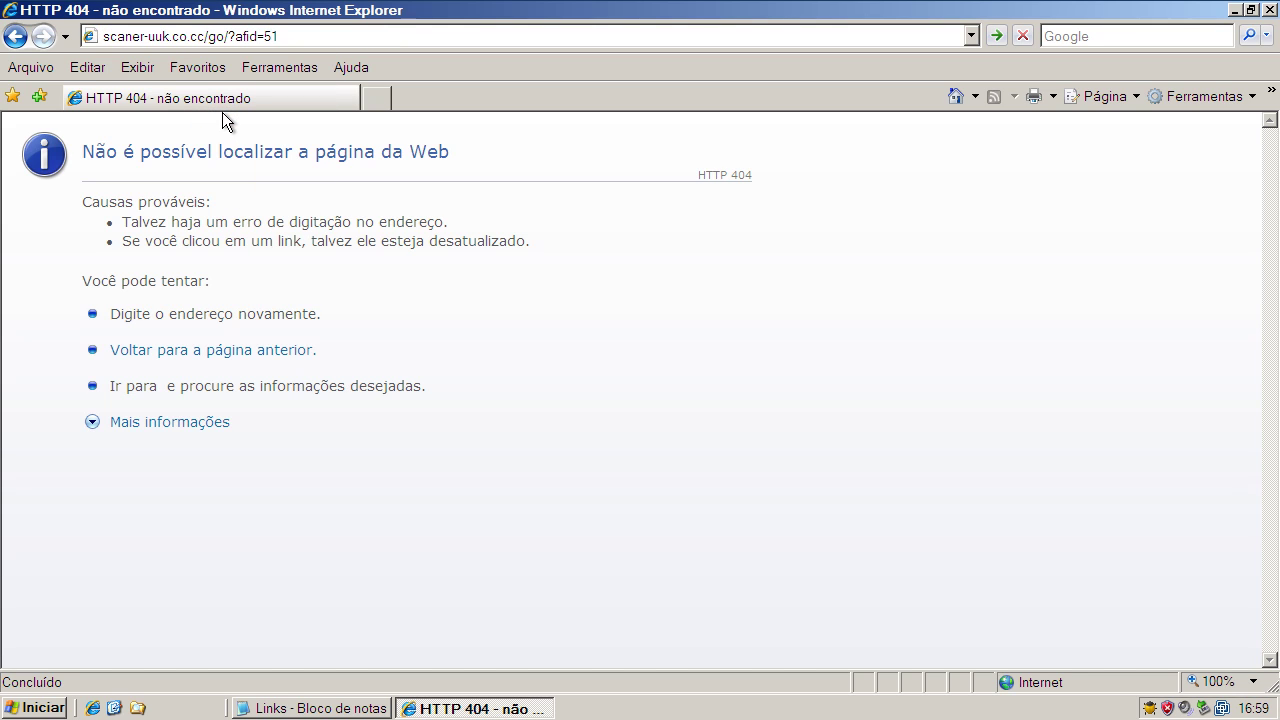
key("ctrl+a")
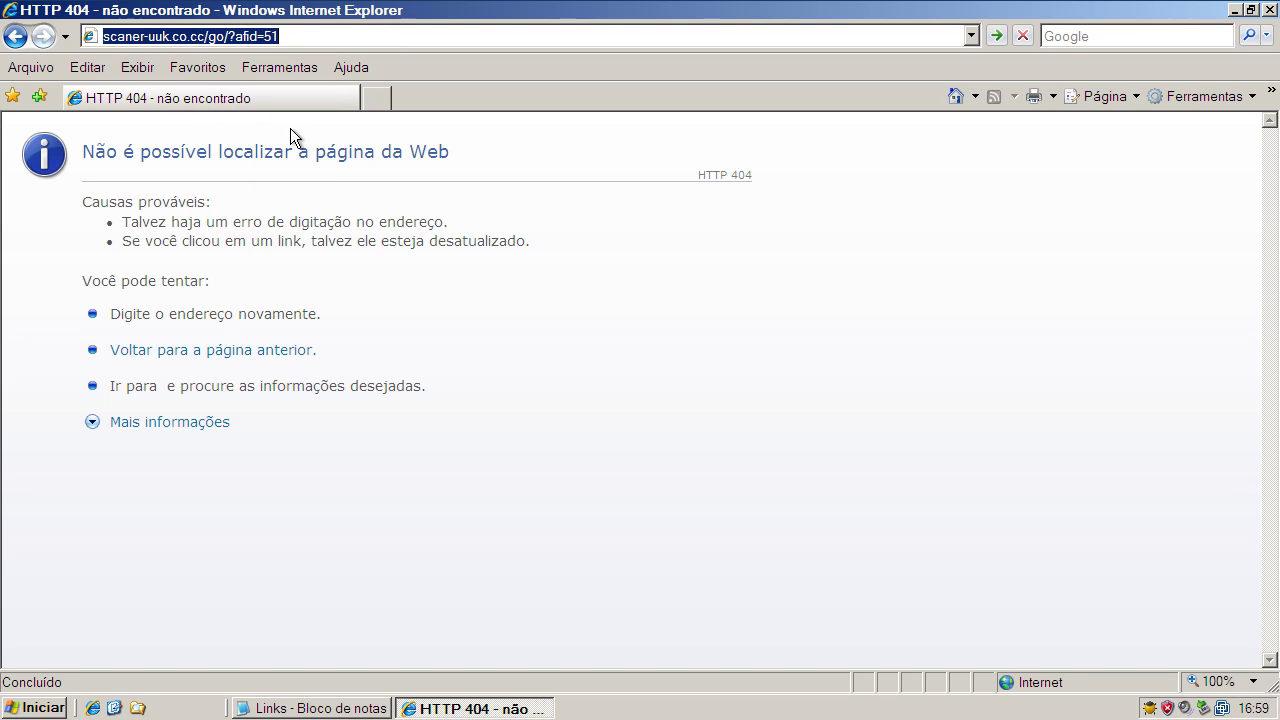
left_click(365, 708)
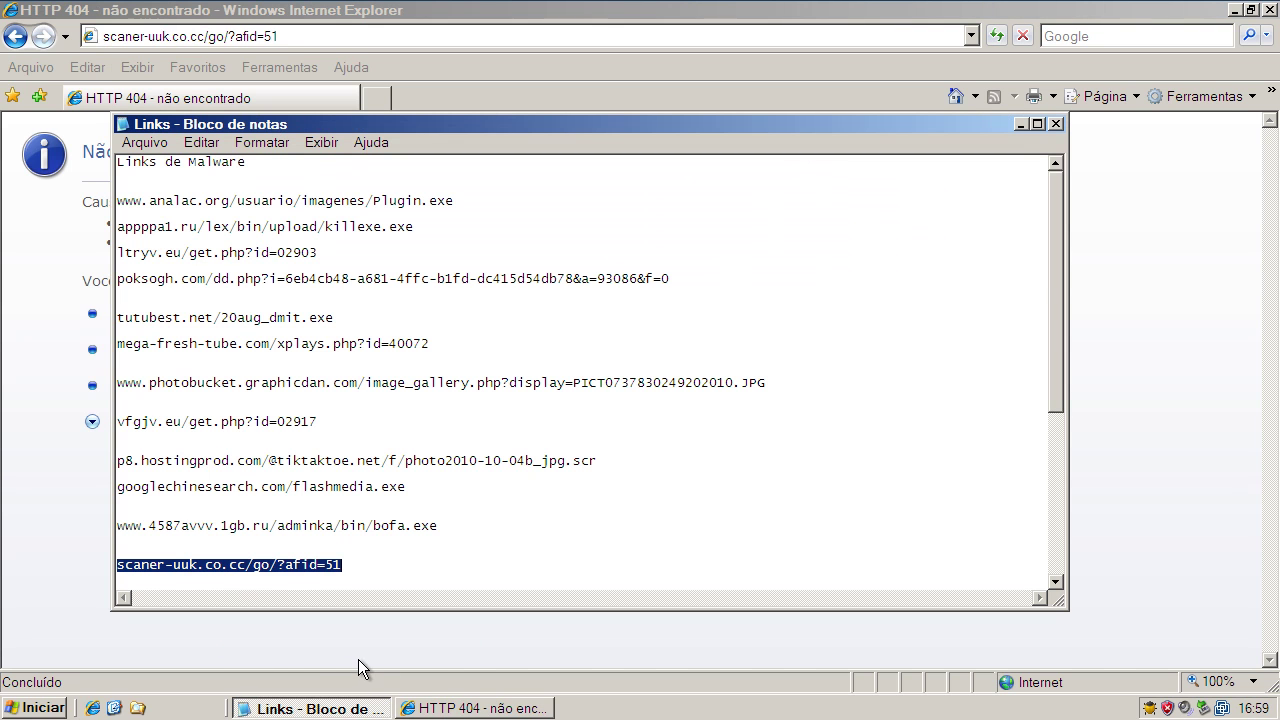
left_click_drag(1058, 375, 1048, 485)
left_click_drag(382, 513, 96, 514)
right_click(155, 513)
left_click(202, 566)
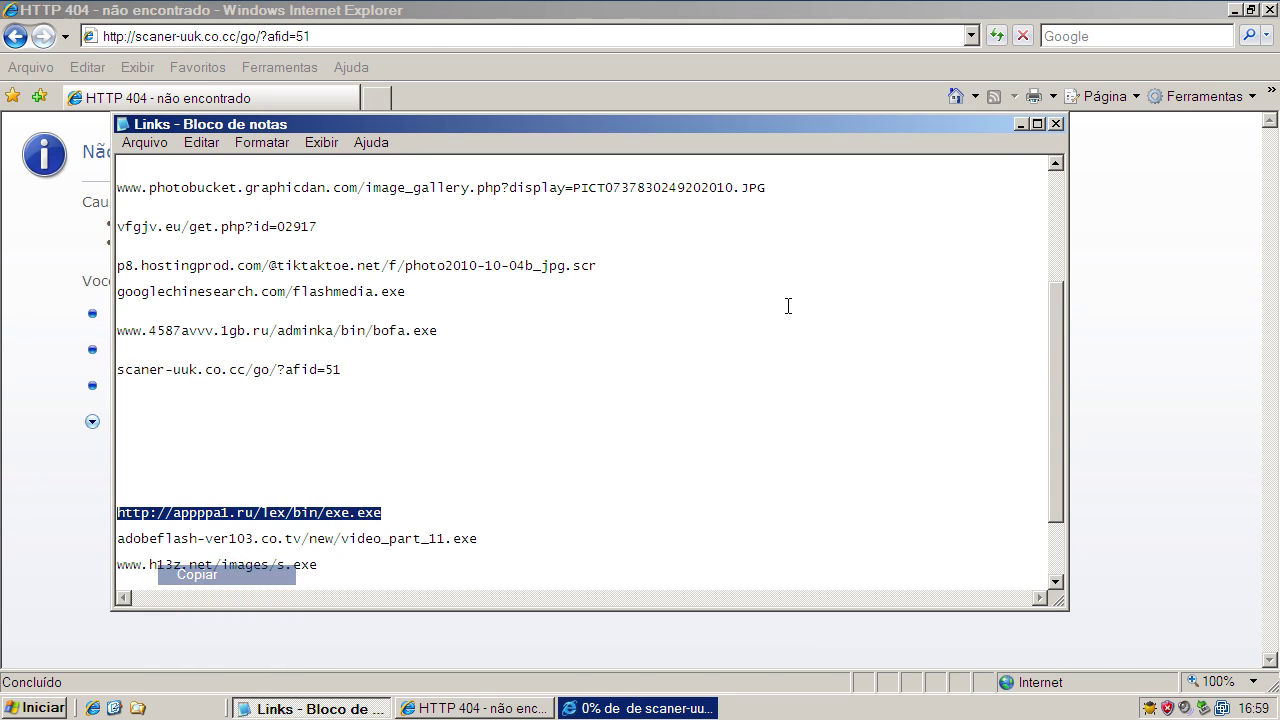
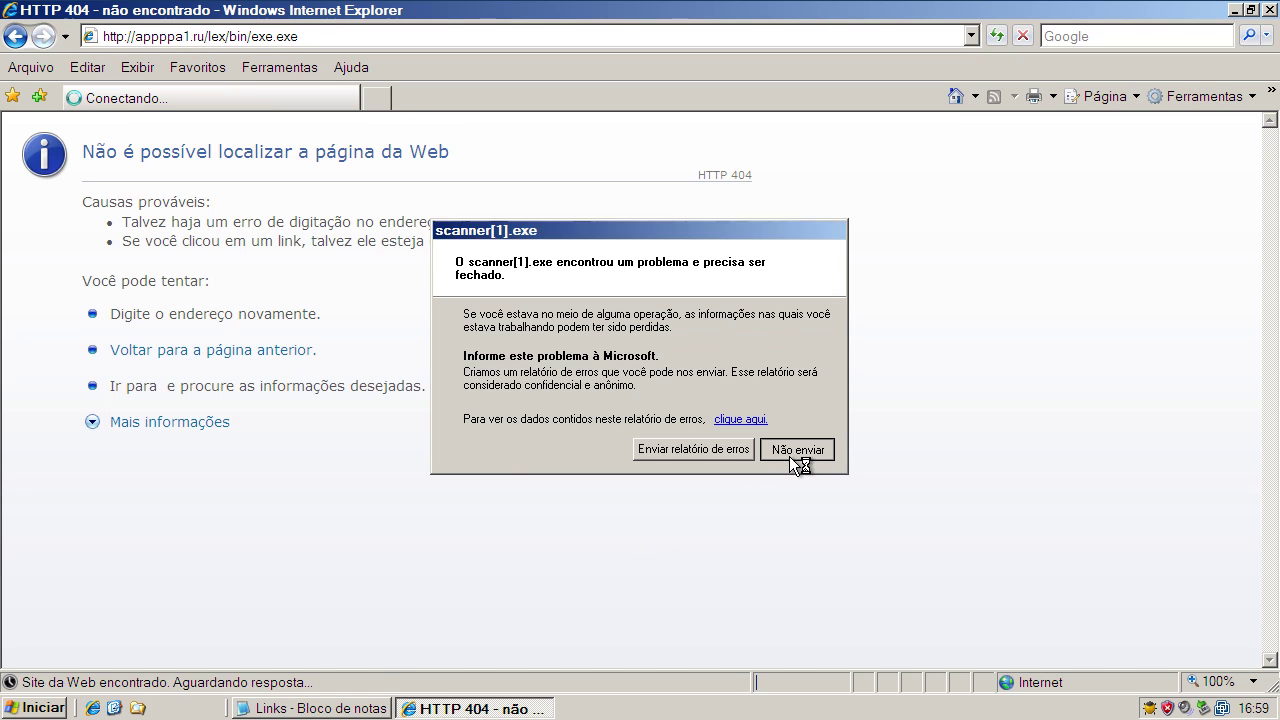
- Dismiss the scanner[1].exe error report without sending it and run the offered exe.exe file despite its unknown publisher
left_click(789, 458)
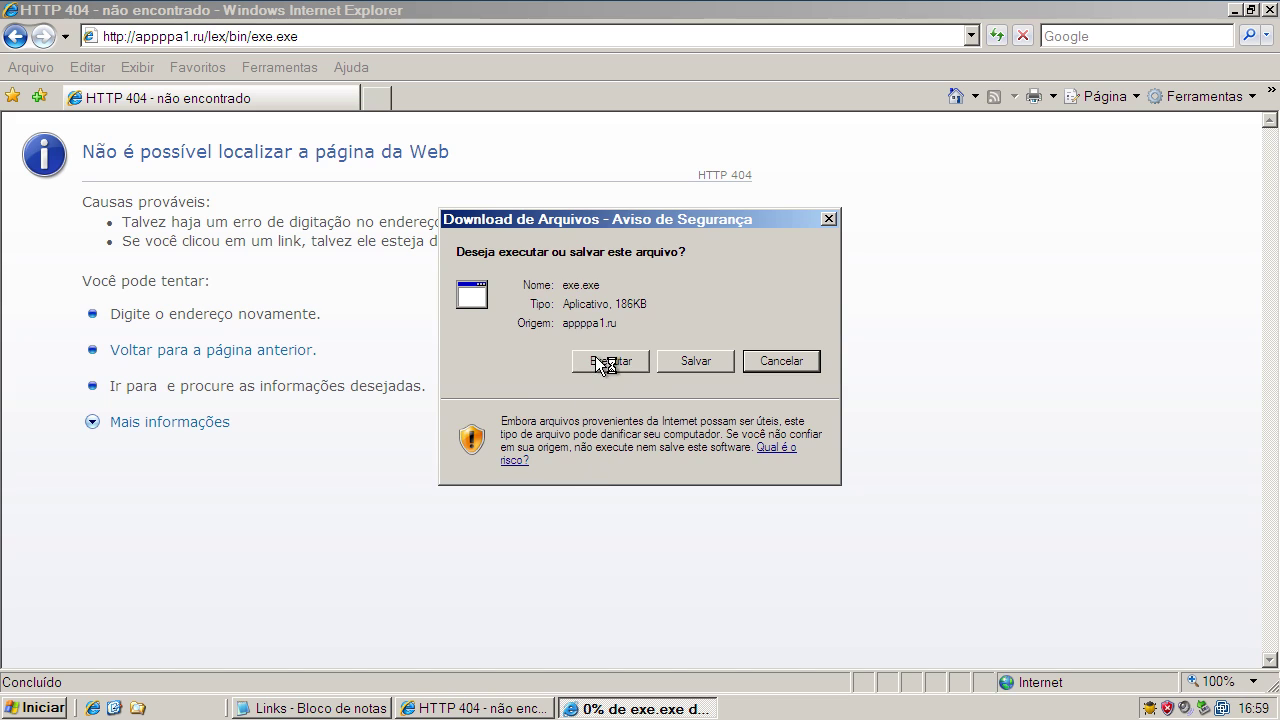
left_click(607, 362)
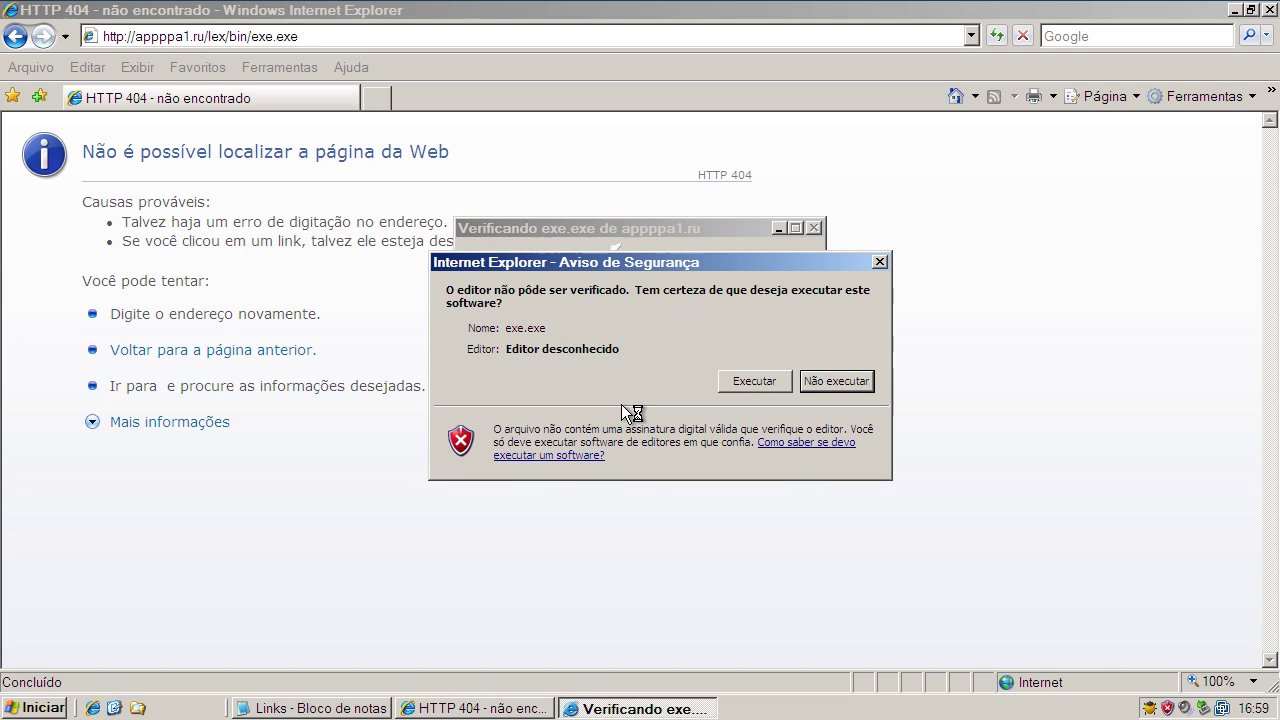
left_click(724, 381)
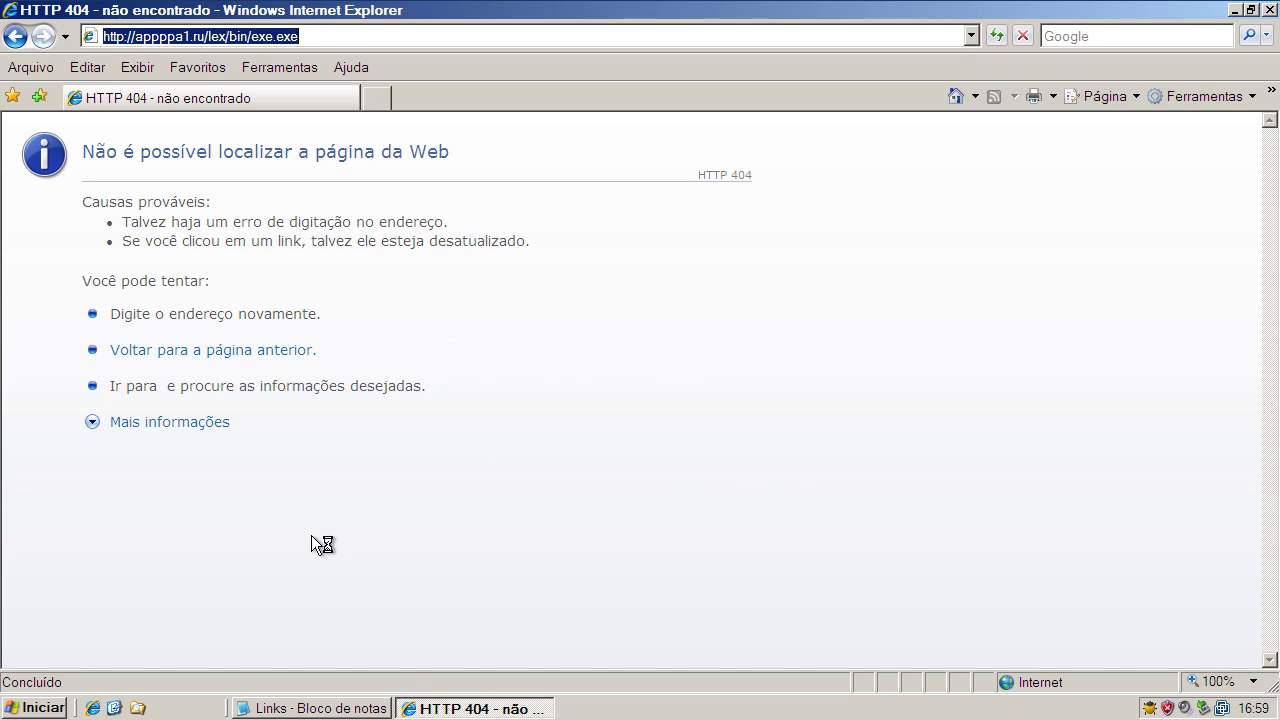
- Copy adobeflash-ver103.co.tv/new/video_part_11.exe from the Links file and load it in the browser
left_click(278, 708)
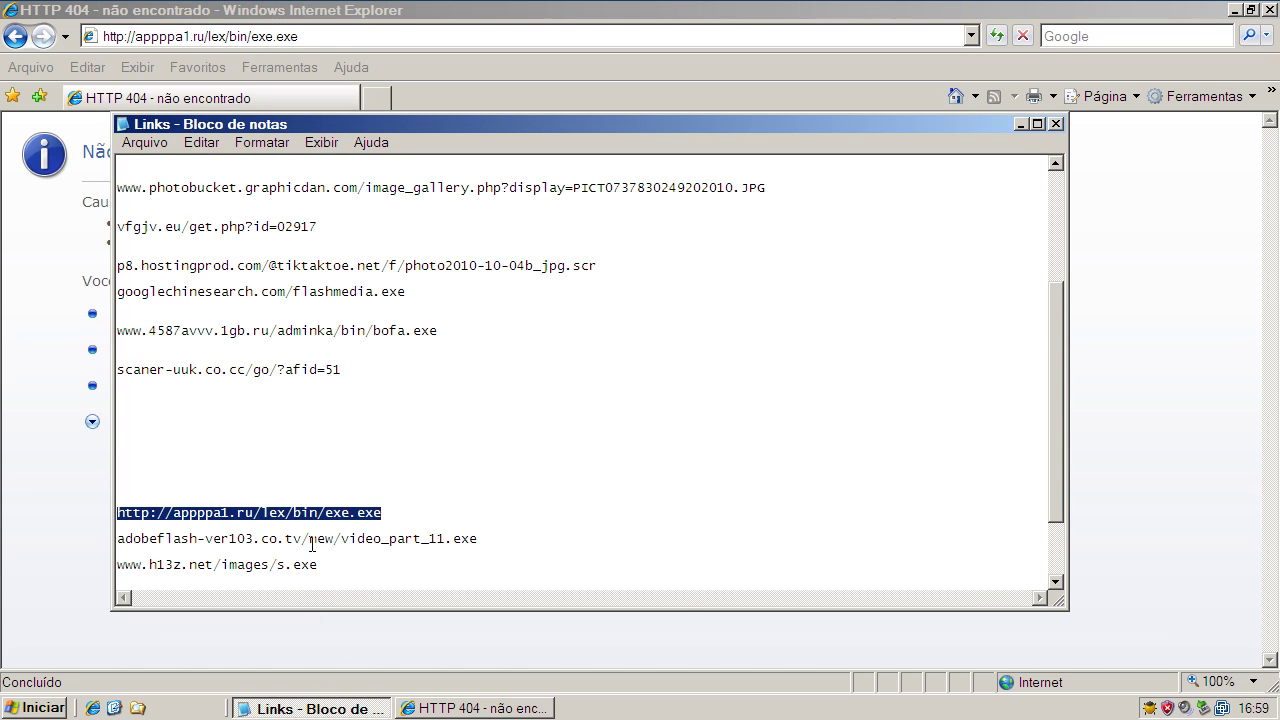
double_click(312, 545)
right_click(314, 546)
left_click(380, 605)
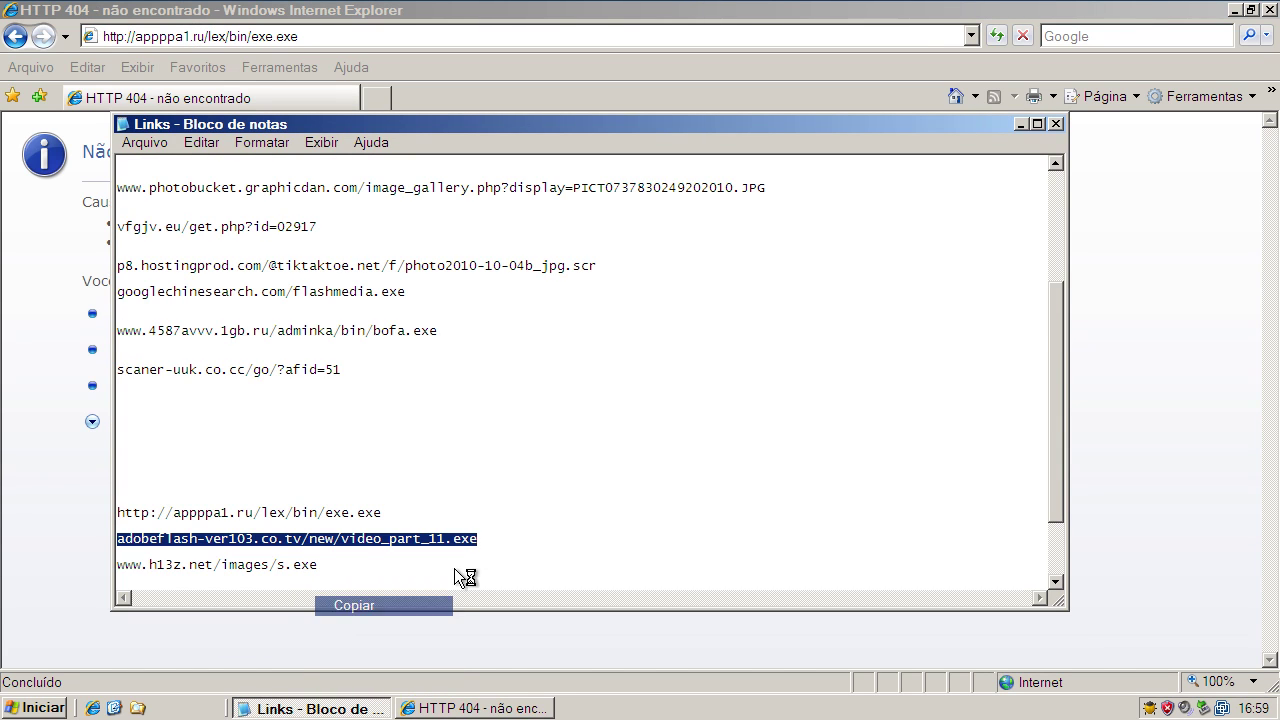
left_click(1024, 125)
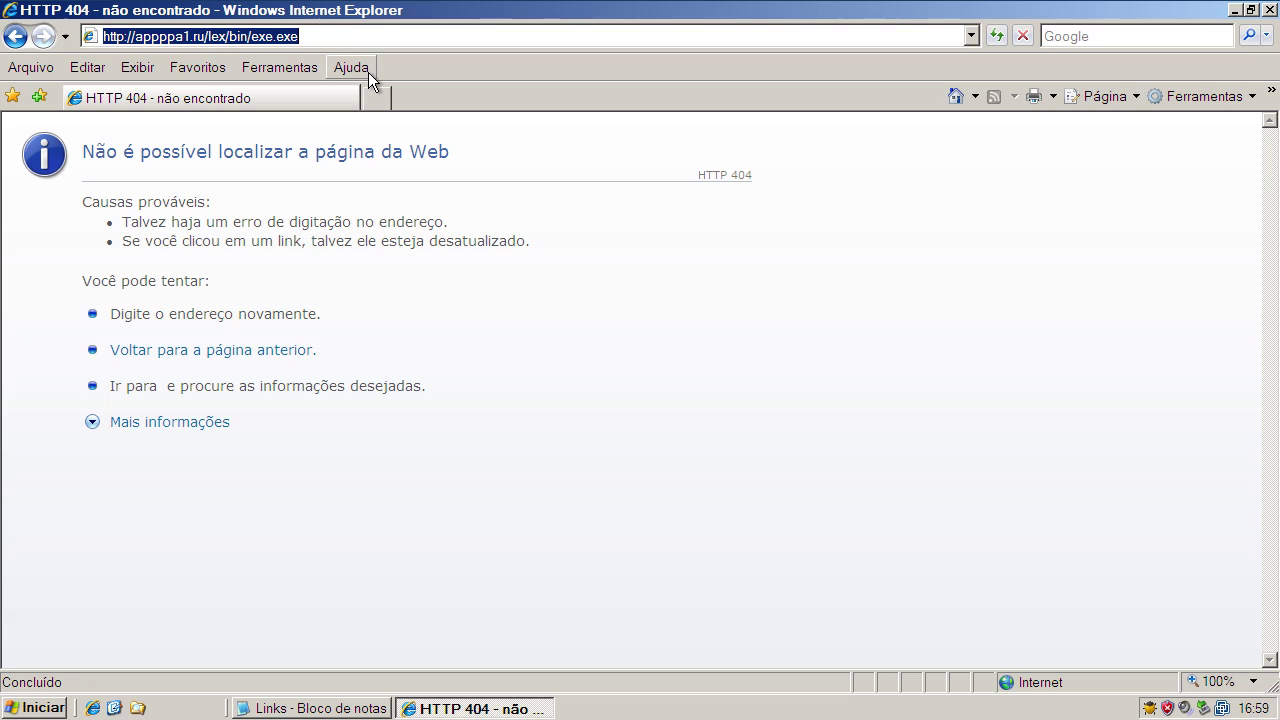
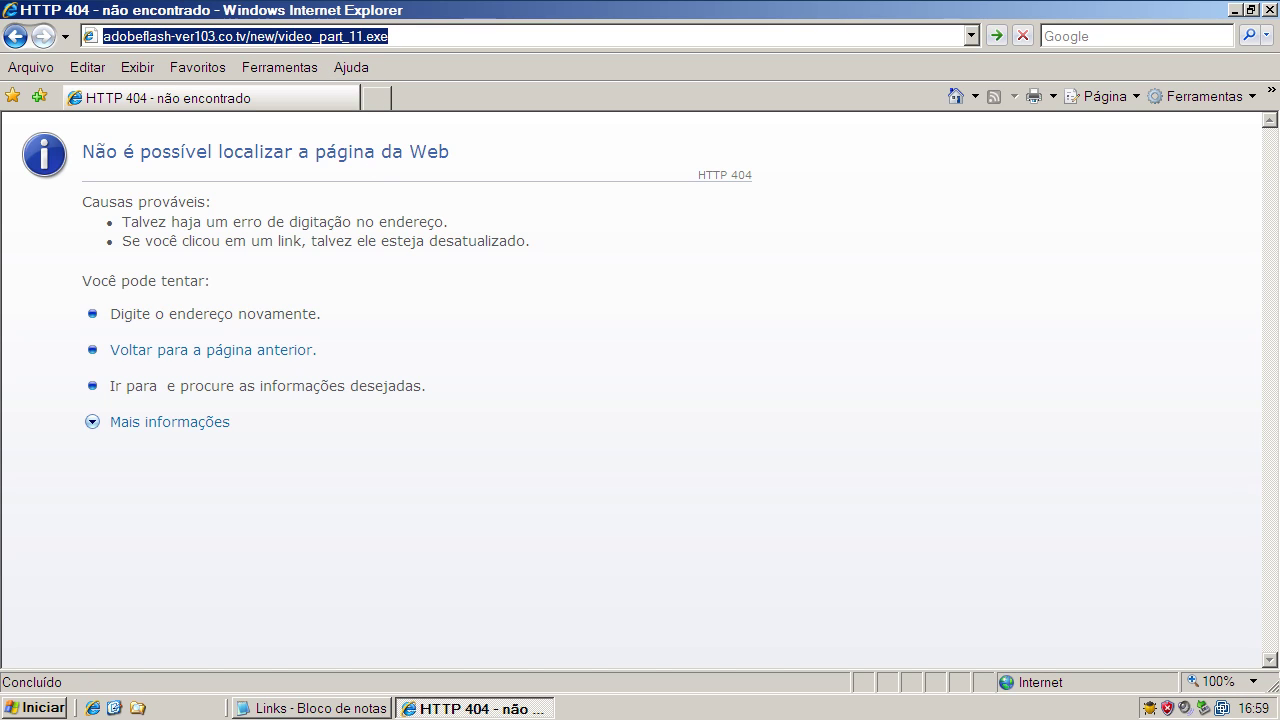
left_click(371, 709)
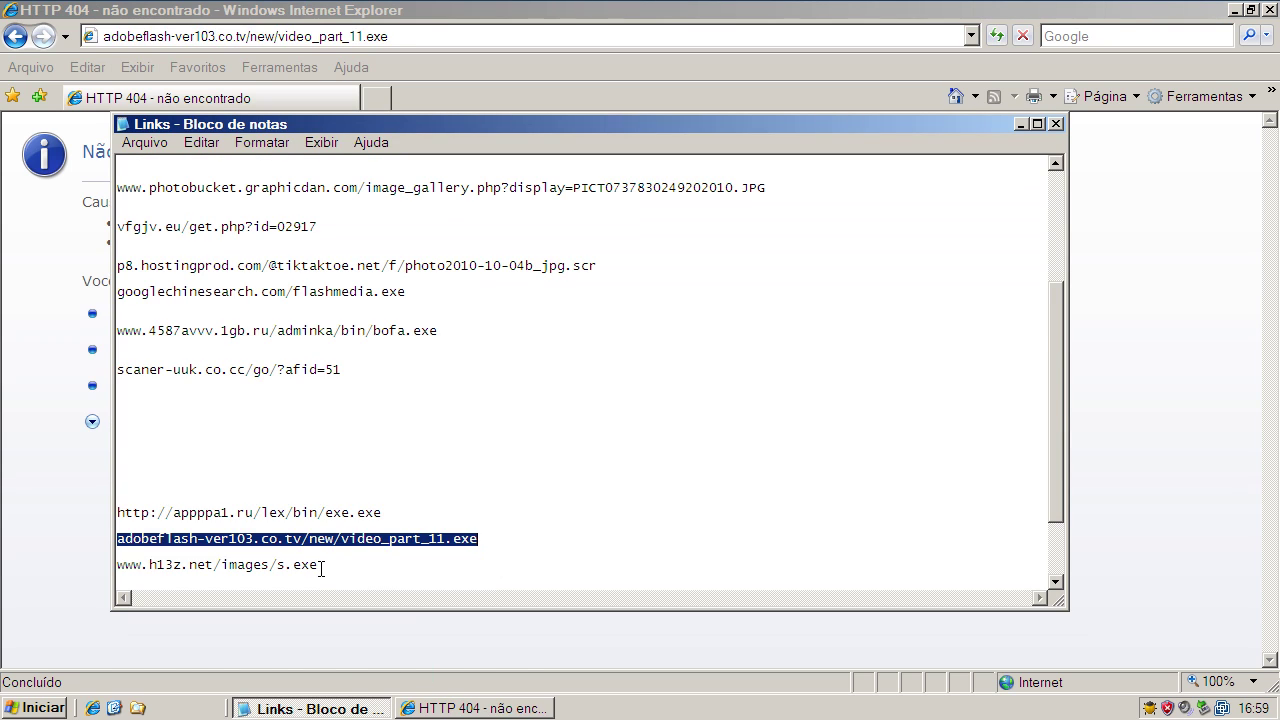
left_click_drag(321, 566, 117, 566)
right_click(127, 564)
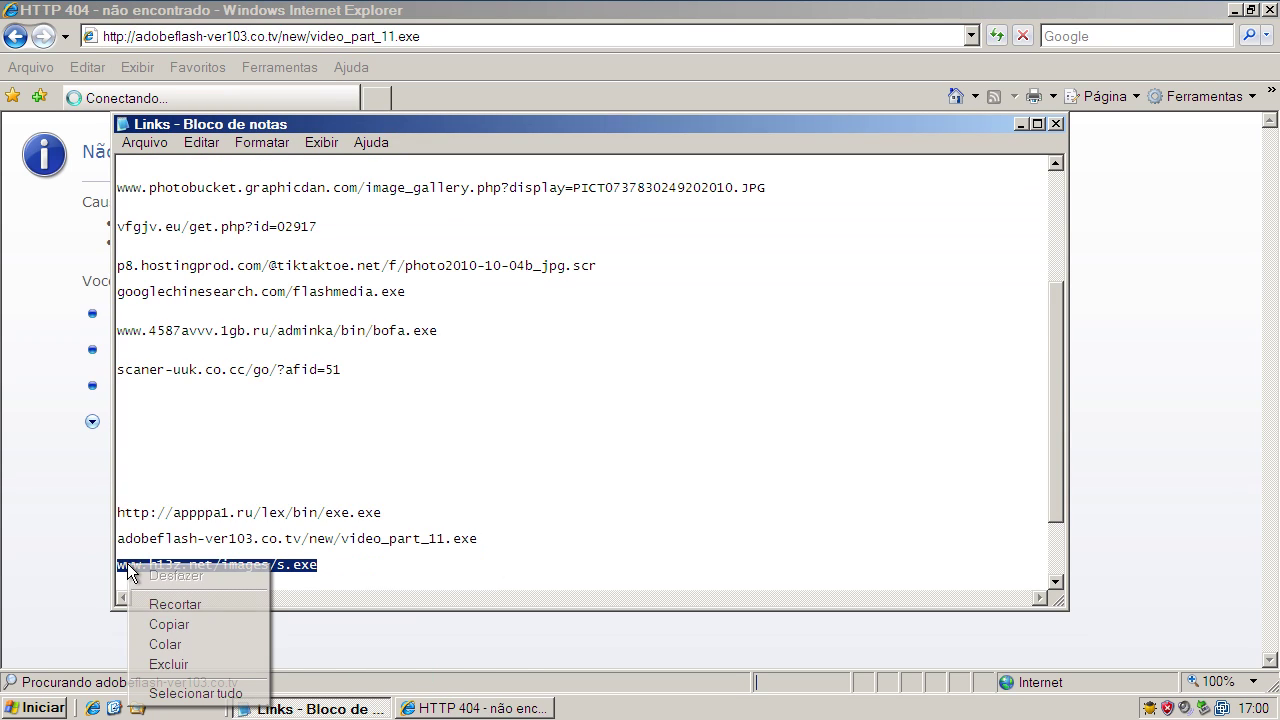
left_click(181, 624)
left_click_drag(1053, 314, 1058, 360)
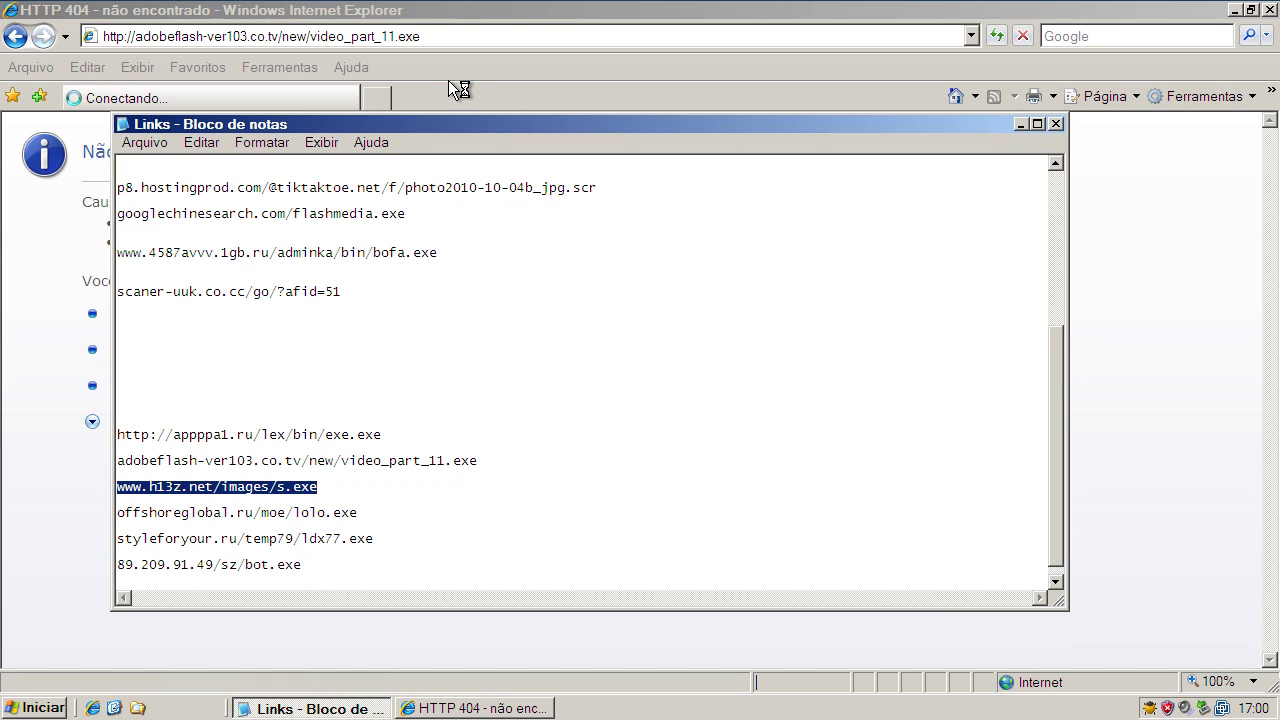
left_click(1022, 125)
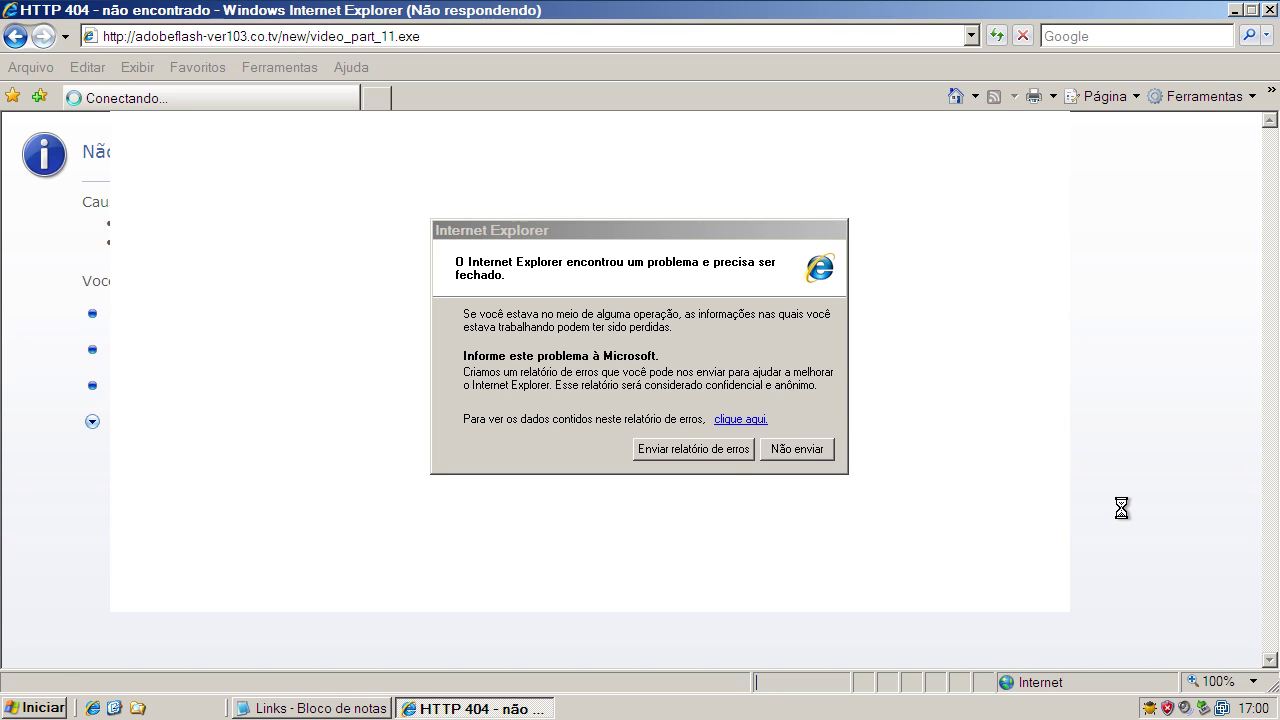
left_click(786, 453)
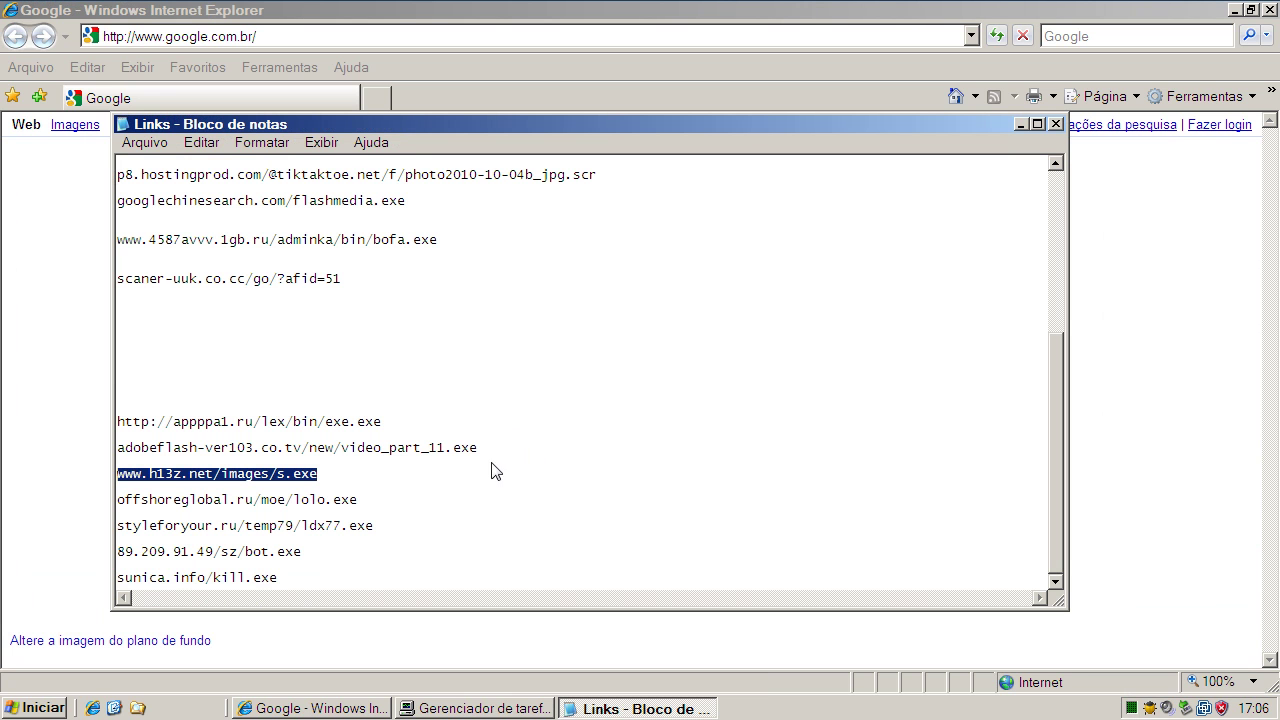
right_click(242, 476)
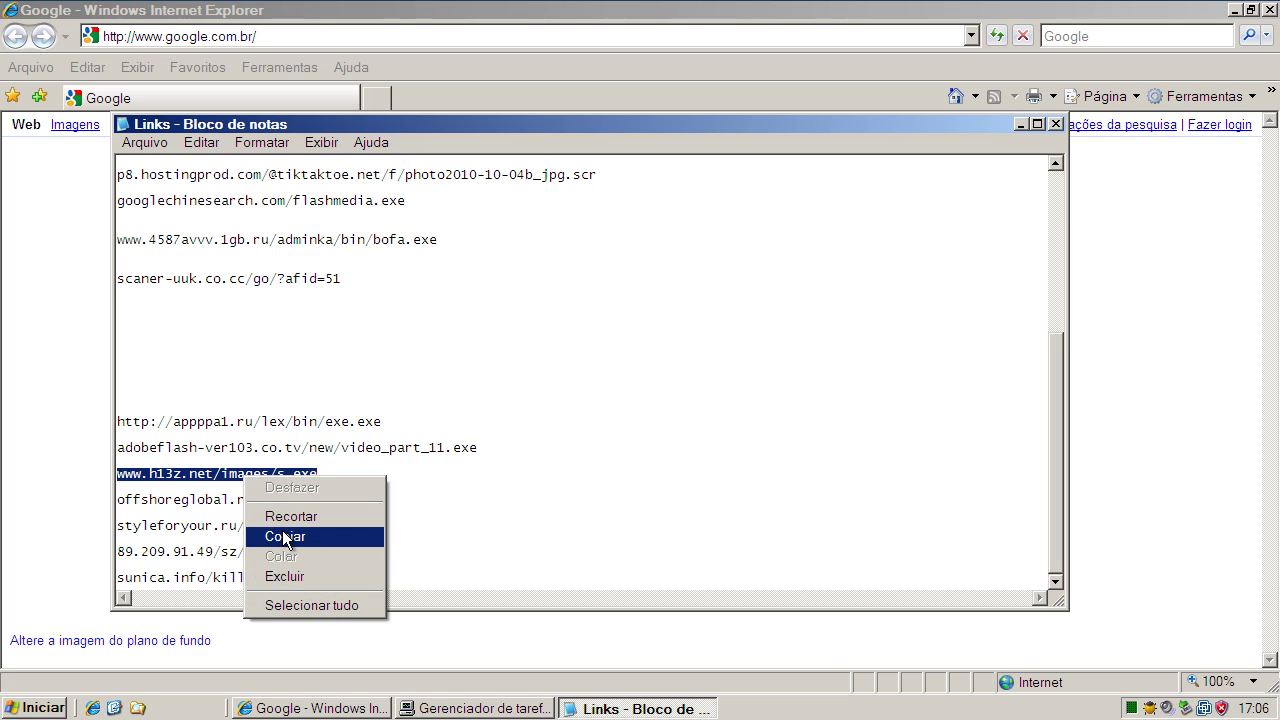
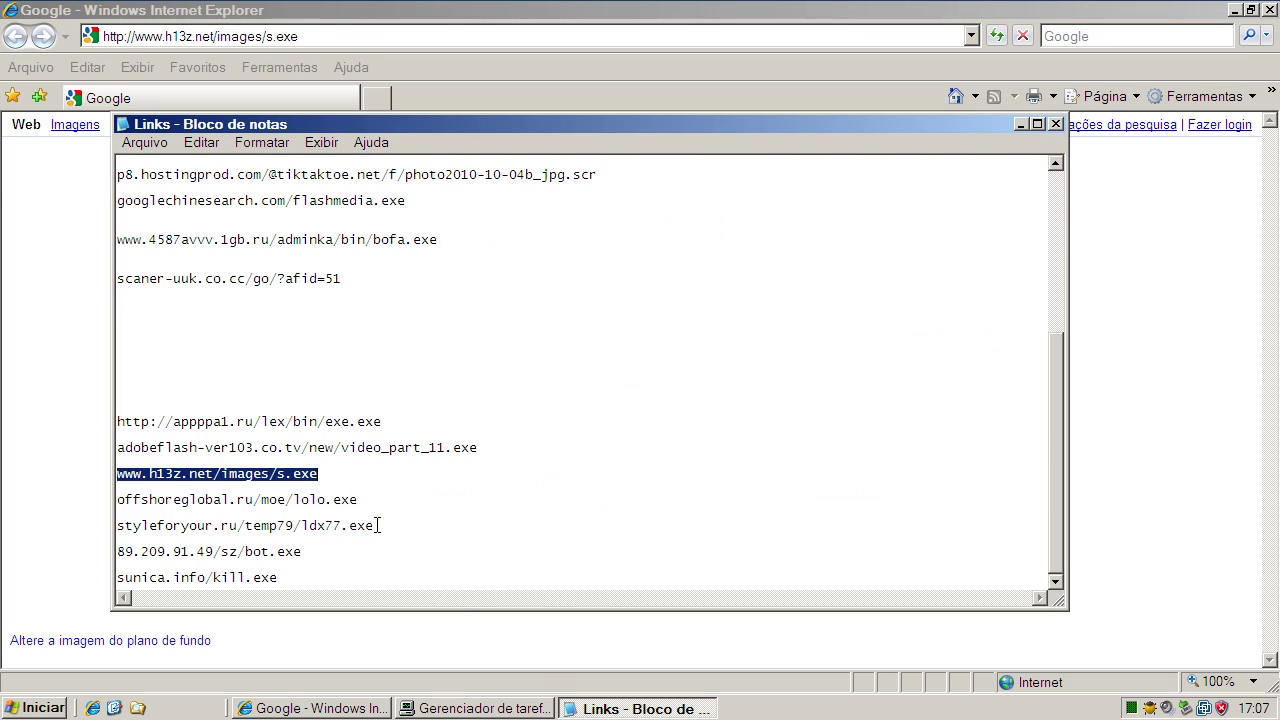
- Copy offshoreglobal.ru/moe/lolo.exe from the Links file and load it in the browser
double_click(329, 500)
right_click(329, 505)
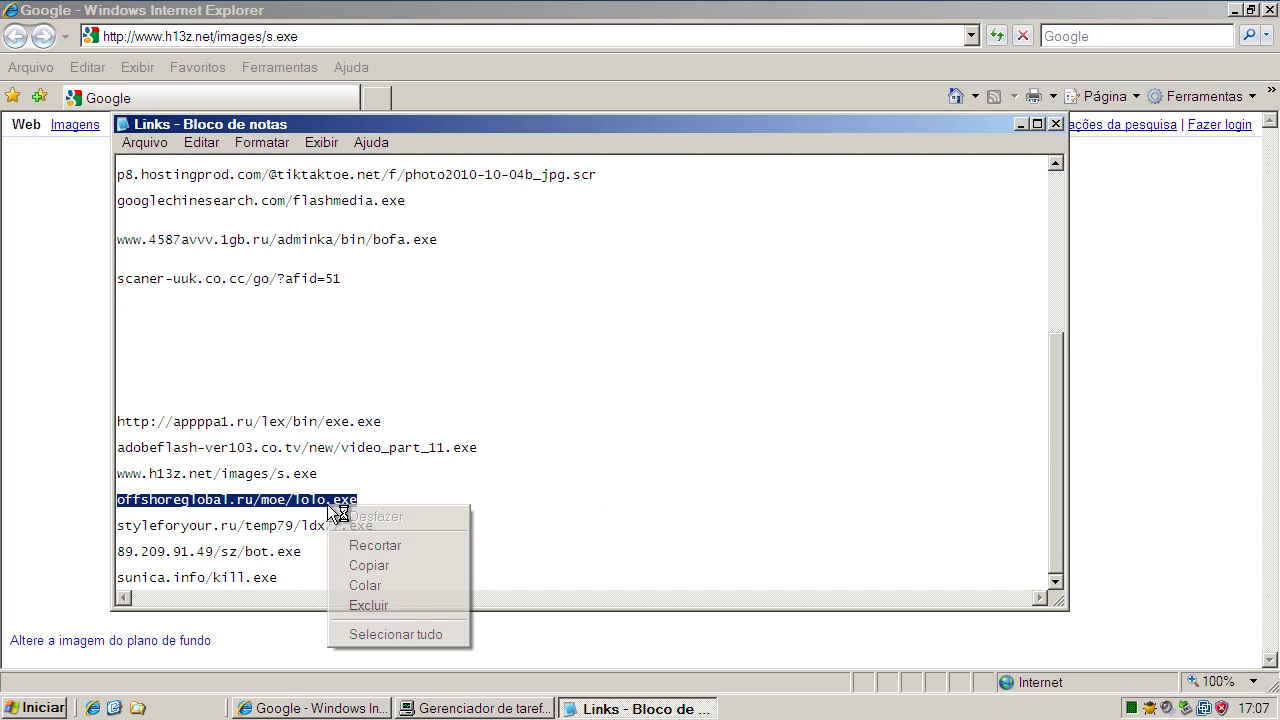
left_click(369, 565)
left_click(386, 33)
left_click(381, 33)
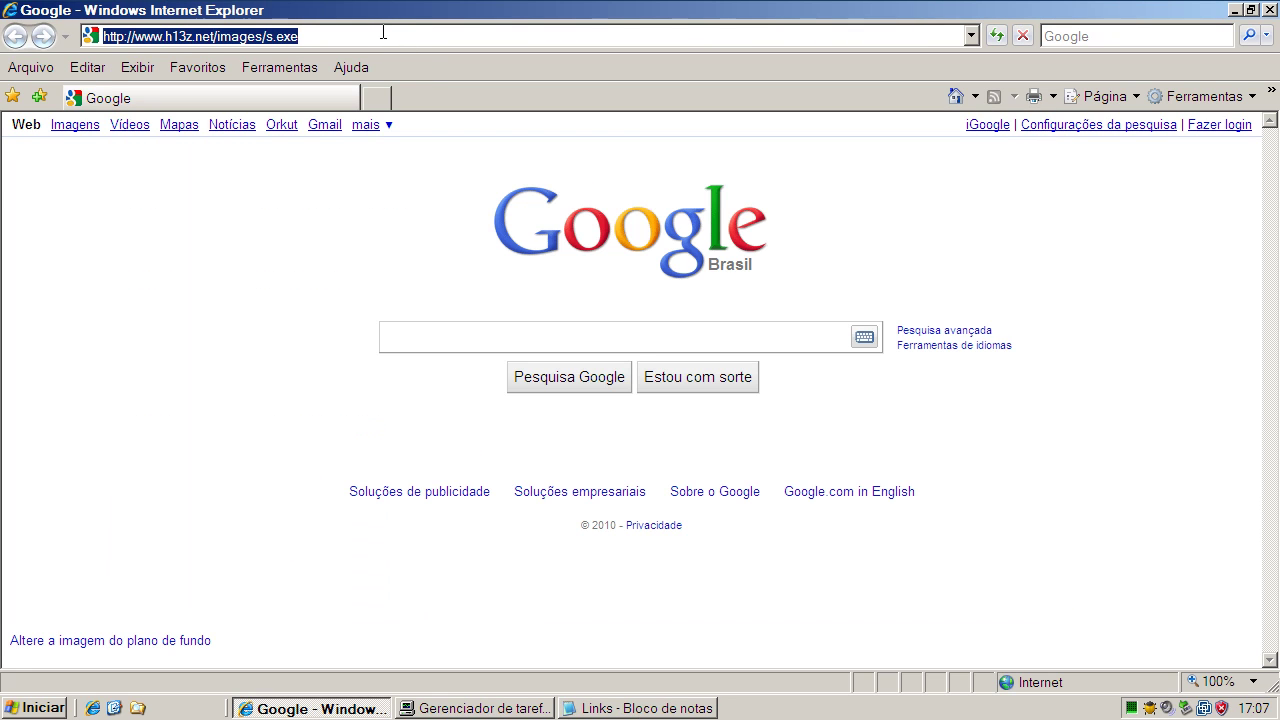
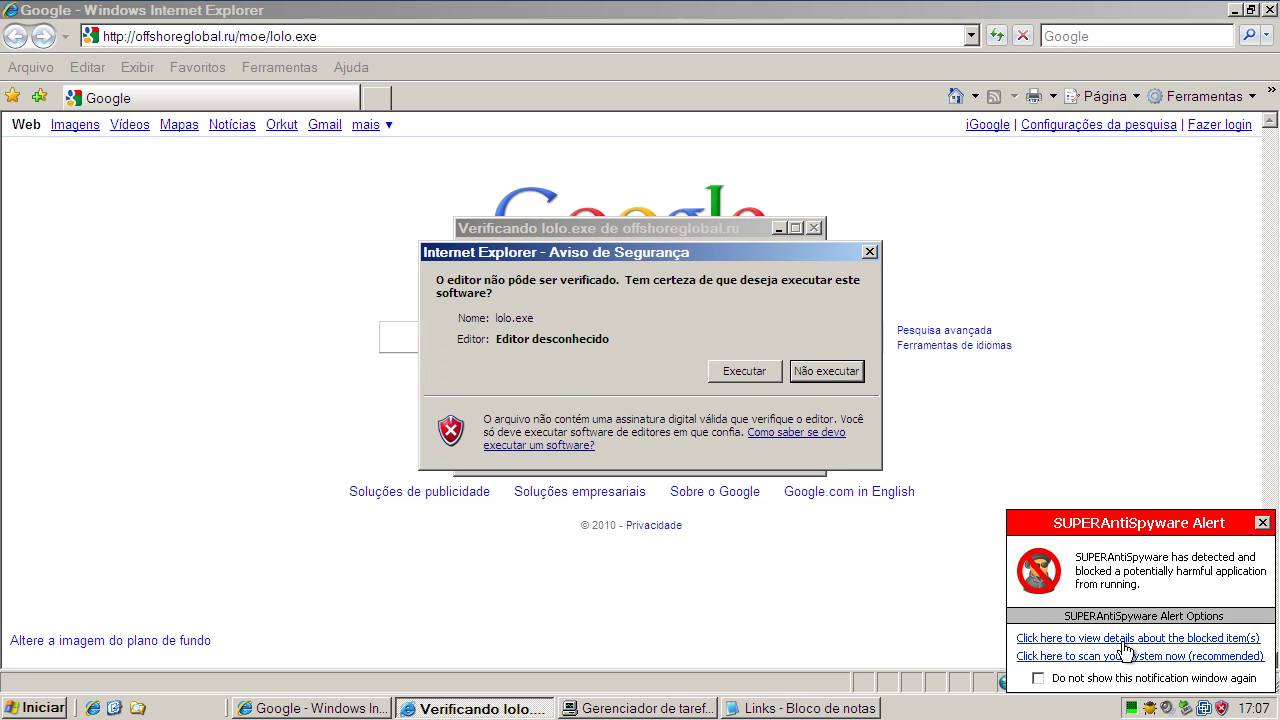
- Review the blocked item's description from the SUPERAntiSpyware alert and run lolo.exe despite its unknown publisher
left_click(1124, 638)
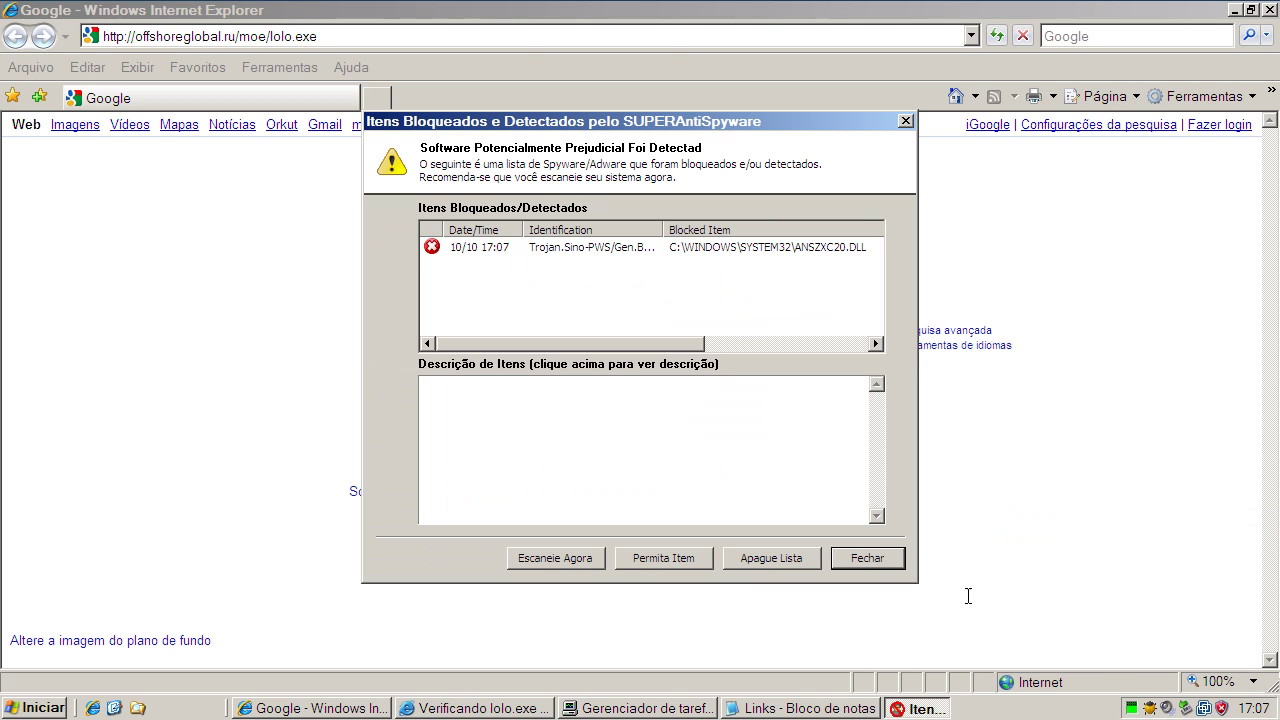
left_click(575, 250)
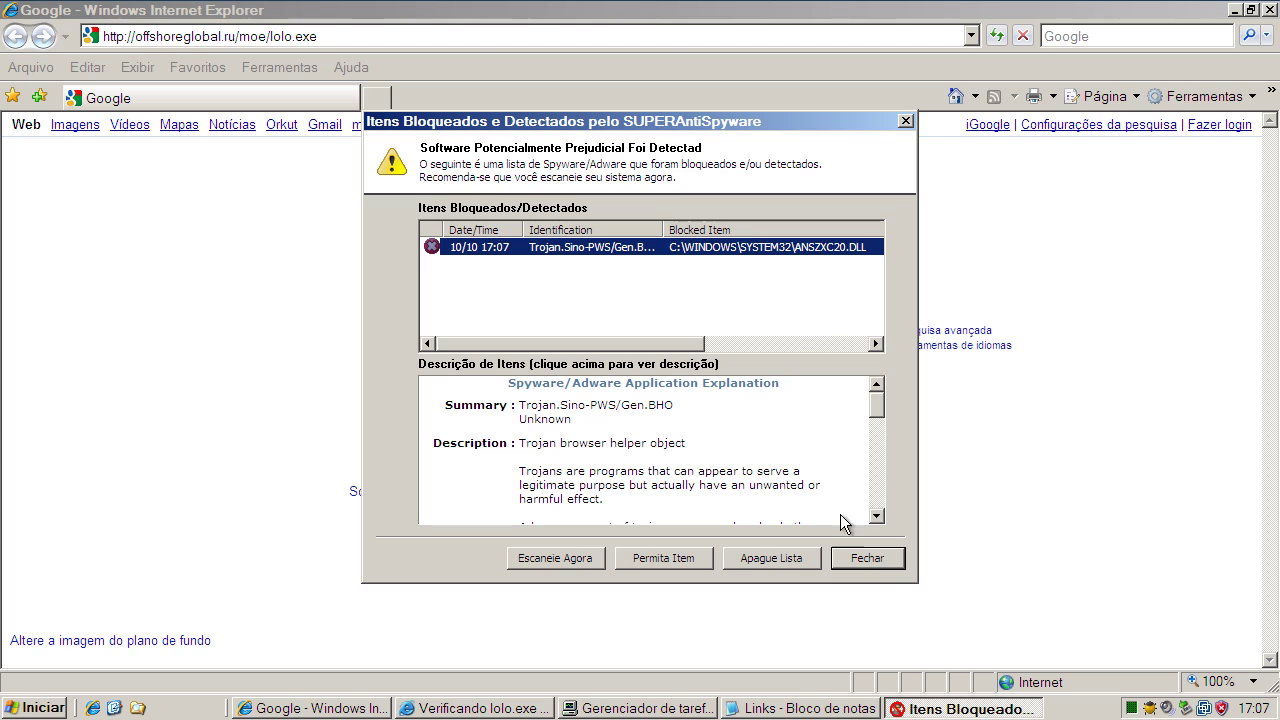
left_click(894, 558)
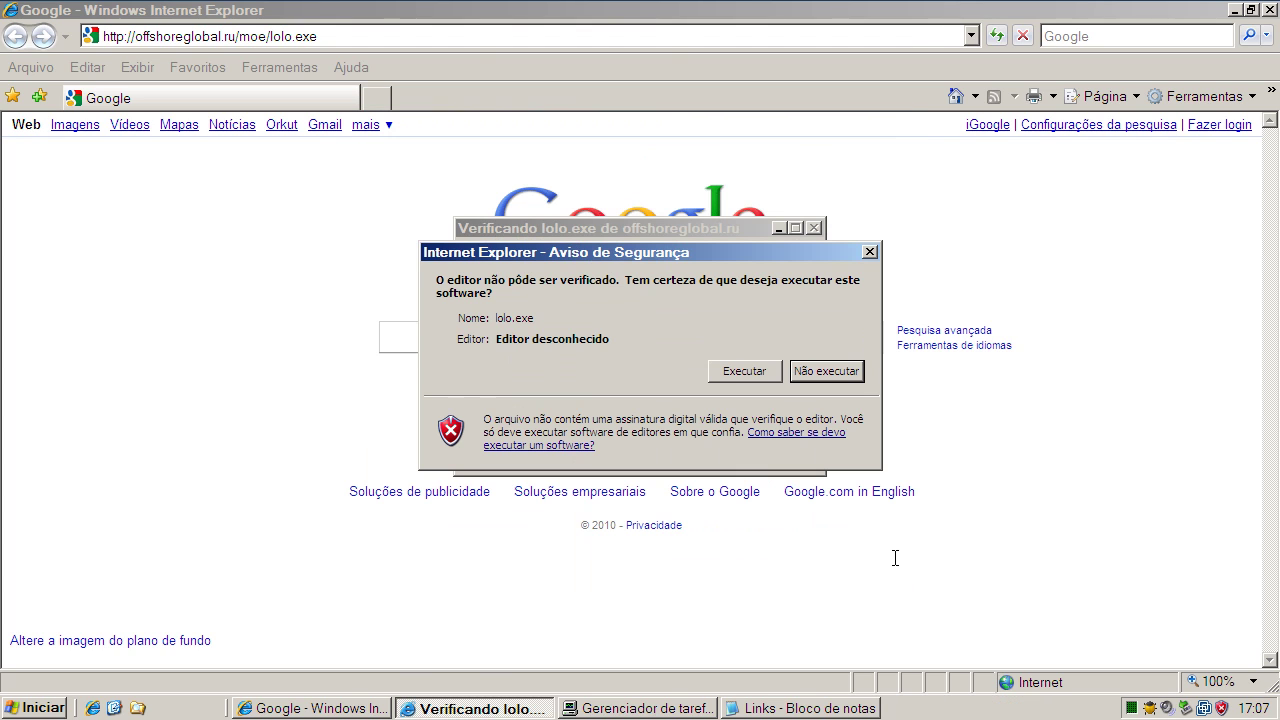
left_click(748, 372)
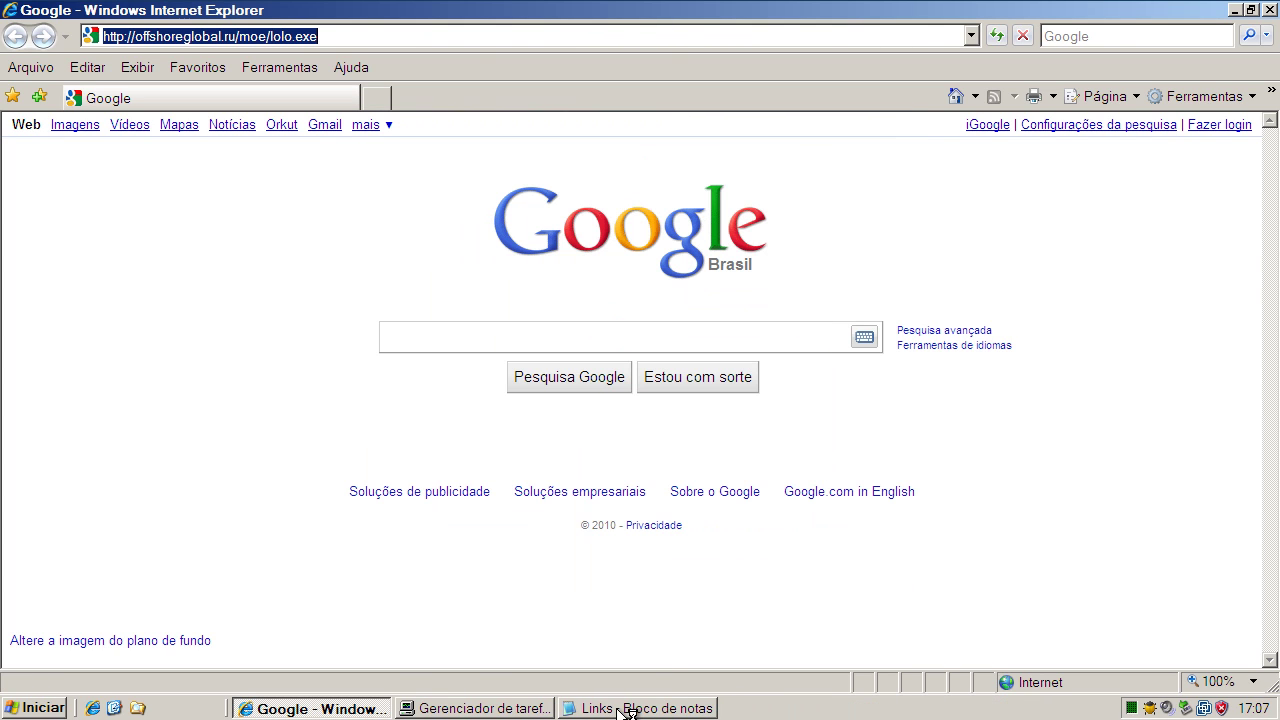
- Copy styleforyour.ru/temp79/ldx77.exe from the Links file and load it in the browser
left_click(580, 710)
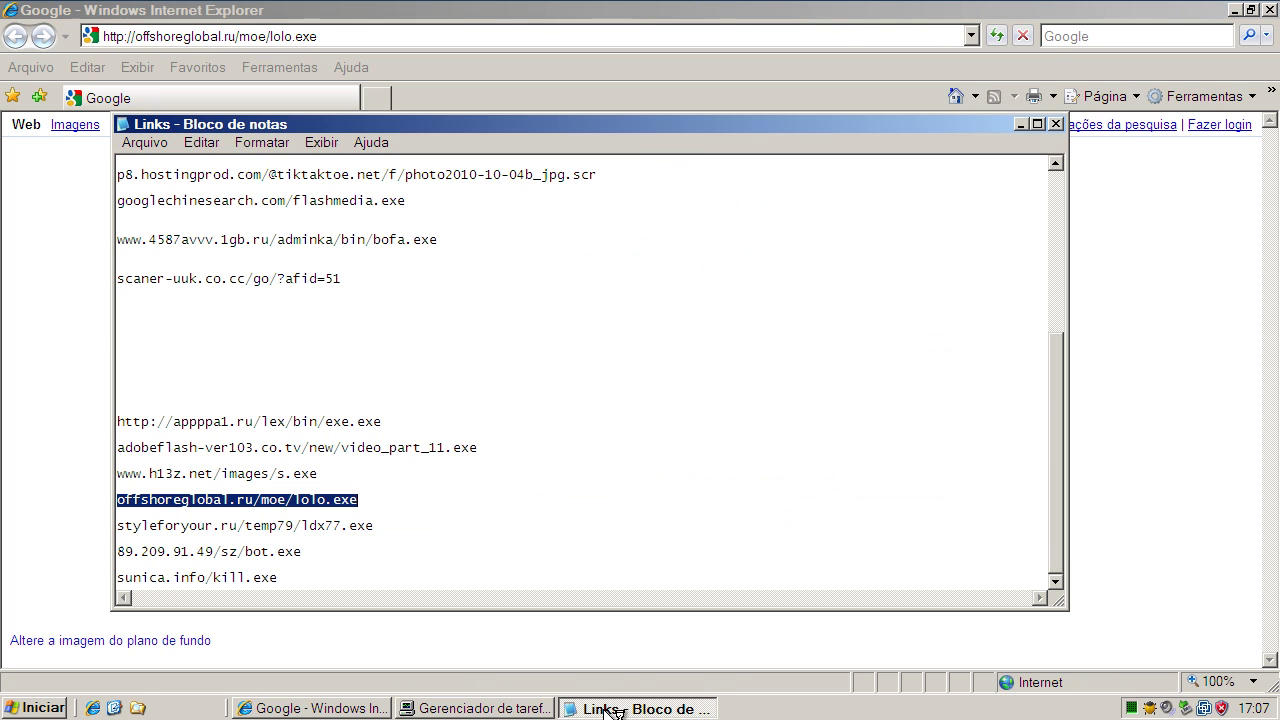
double_click(214, 526)
right_click(214, 530)
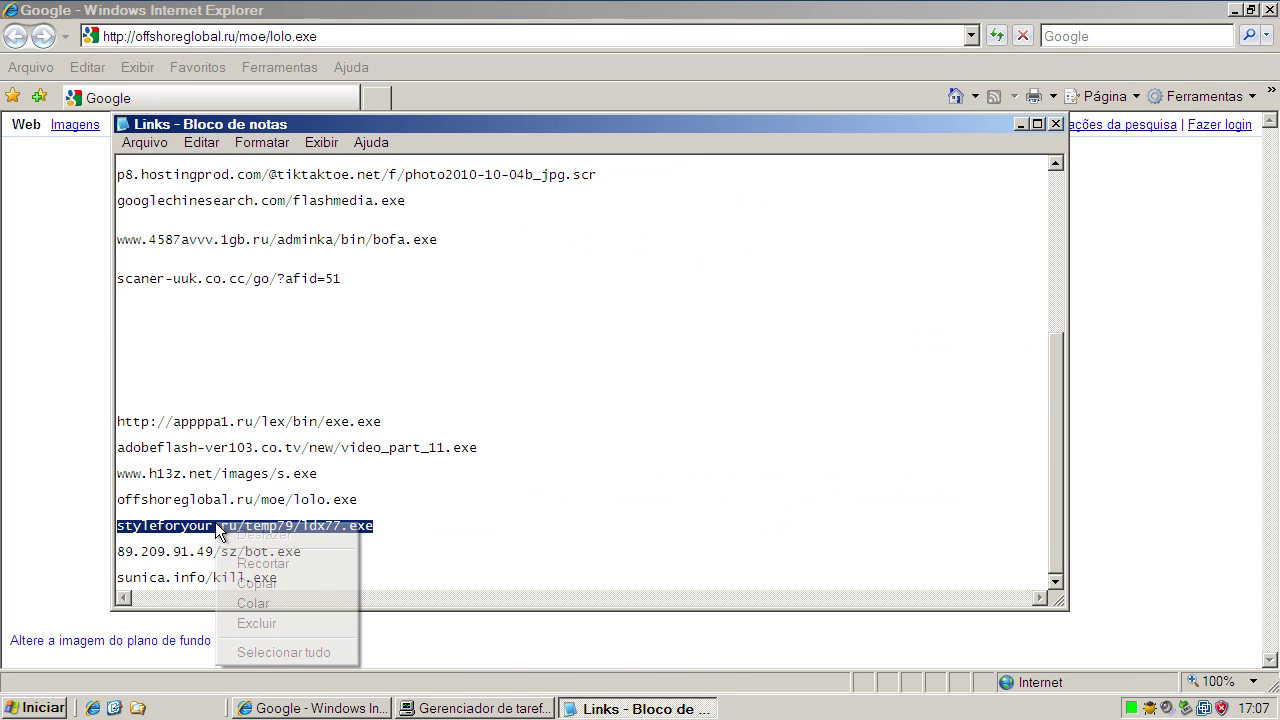
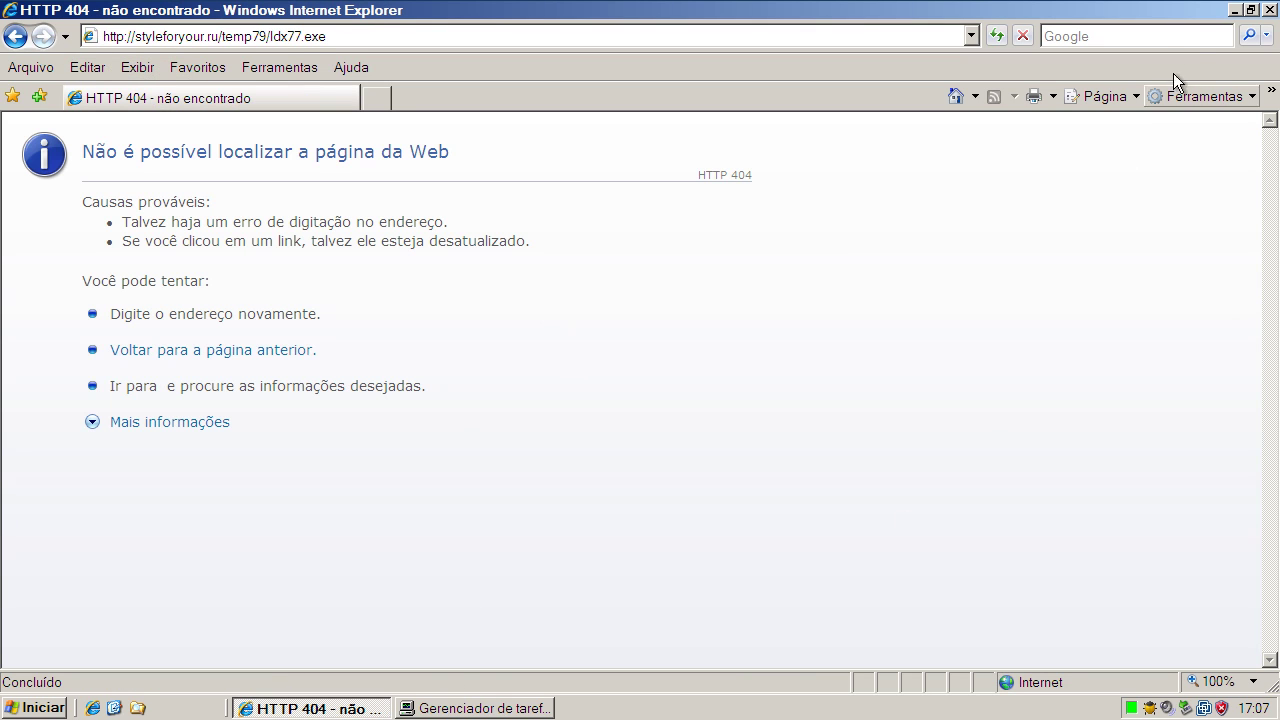
- Reopen the Links file from the desktop, copy 89.209.91.49/sz/bot.exe and load it in the browser
left_click(1235, 10)
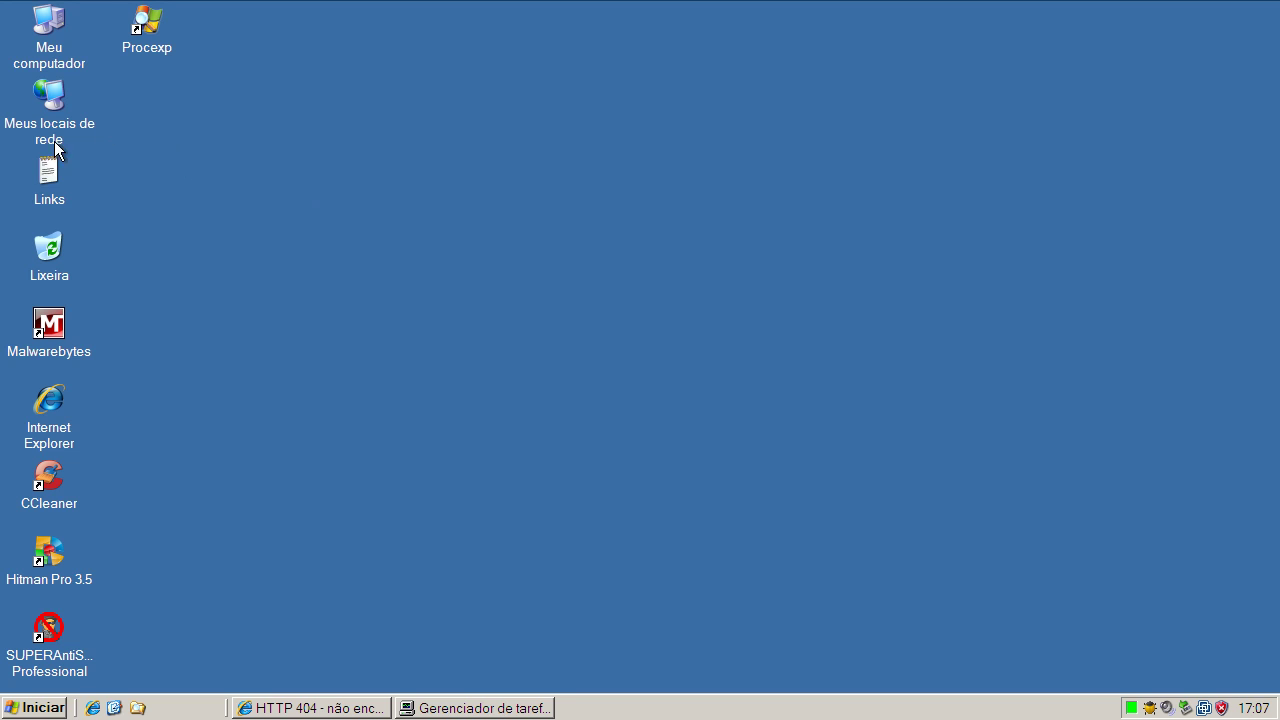
double_click(48, 172)
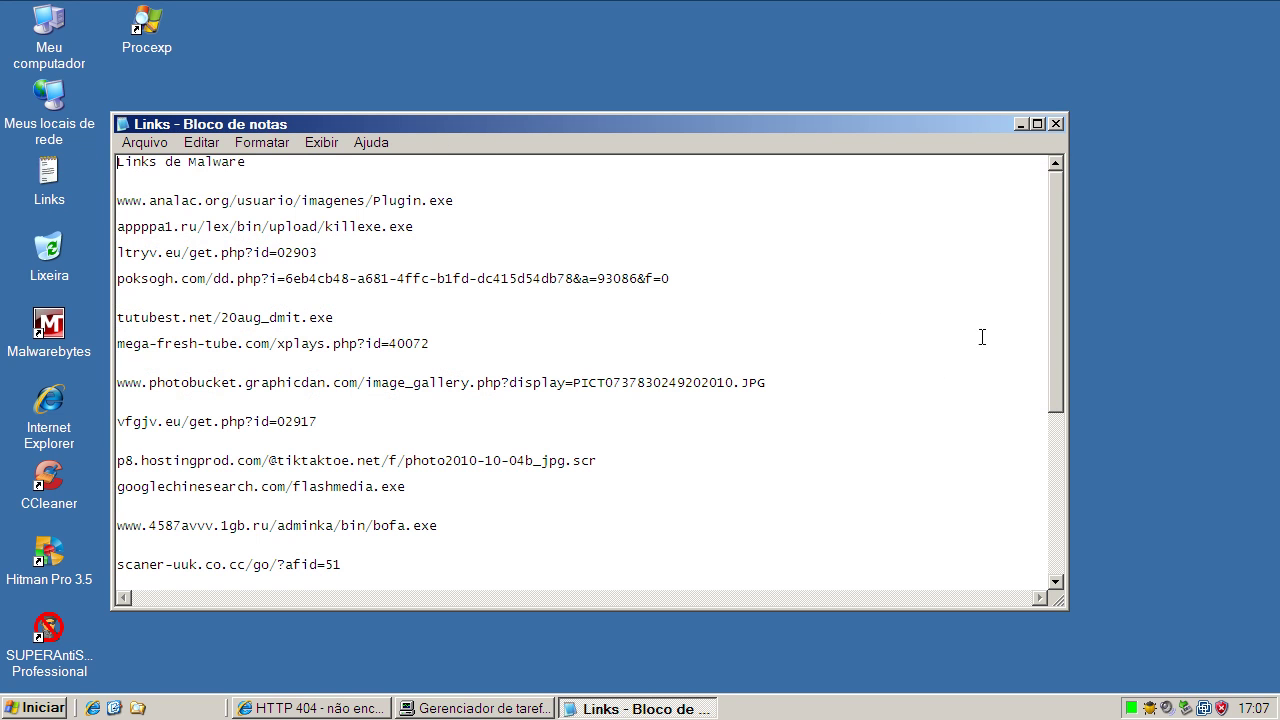
left_click_drag(1049, 281, 1058, 440)
left_click_drag(297, 562, 113, 568)
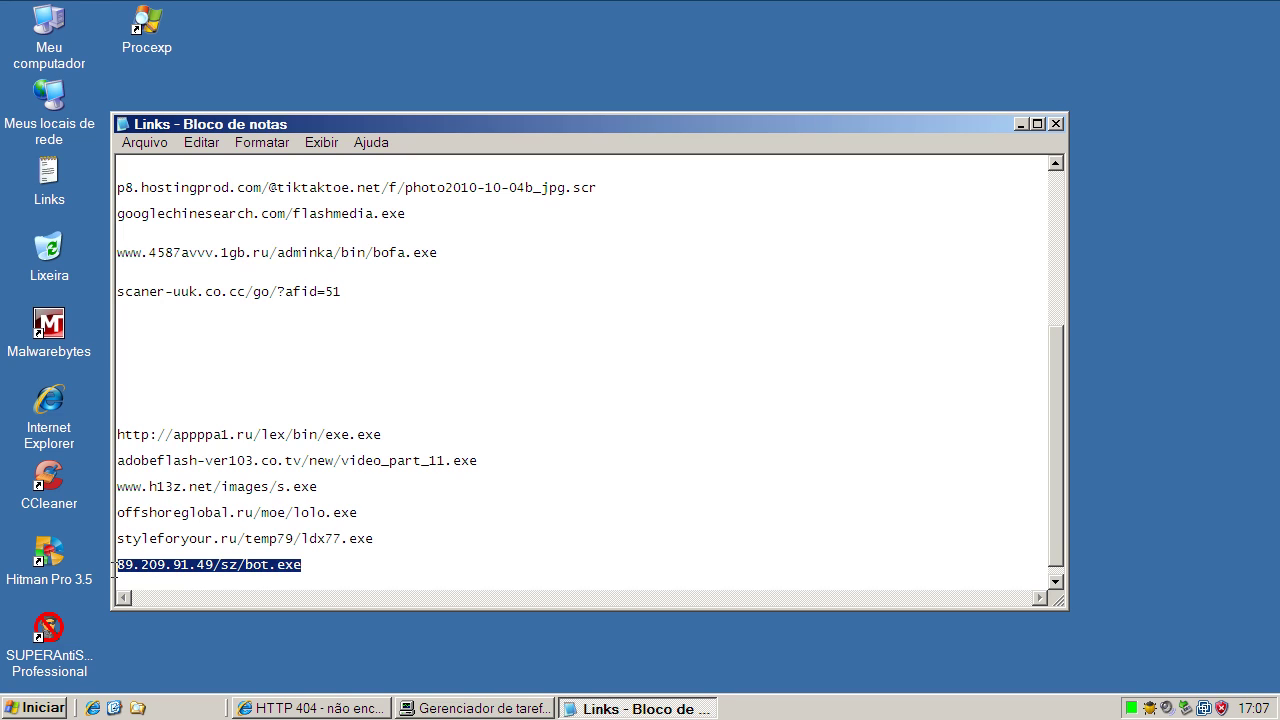
right_click(150, 569)
left_click(235, 626)
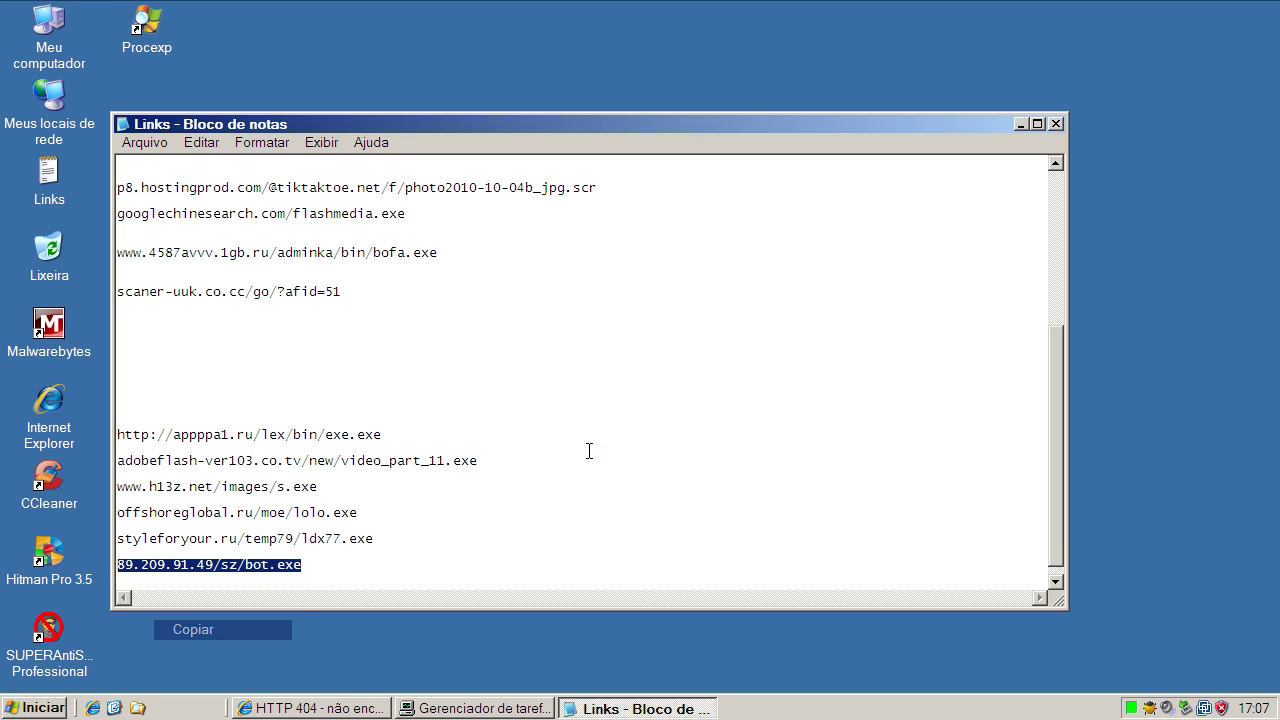
left_click(1056, 124)
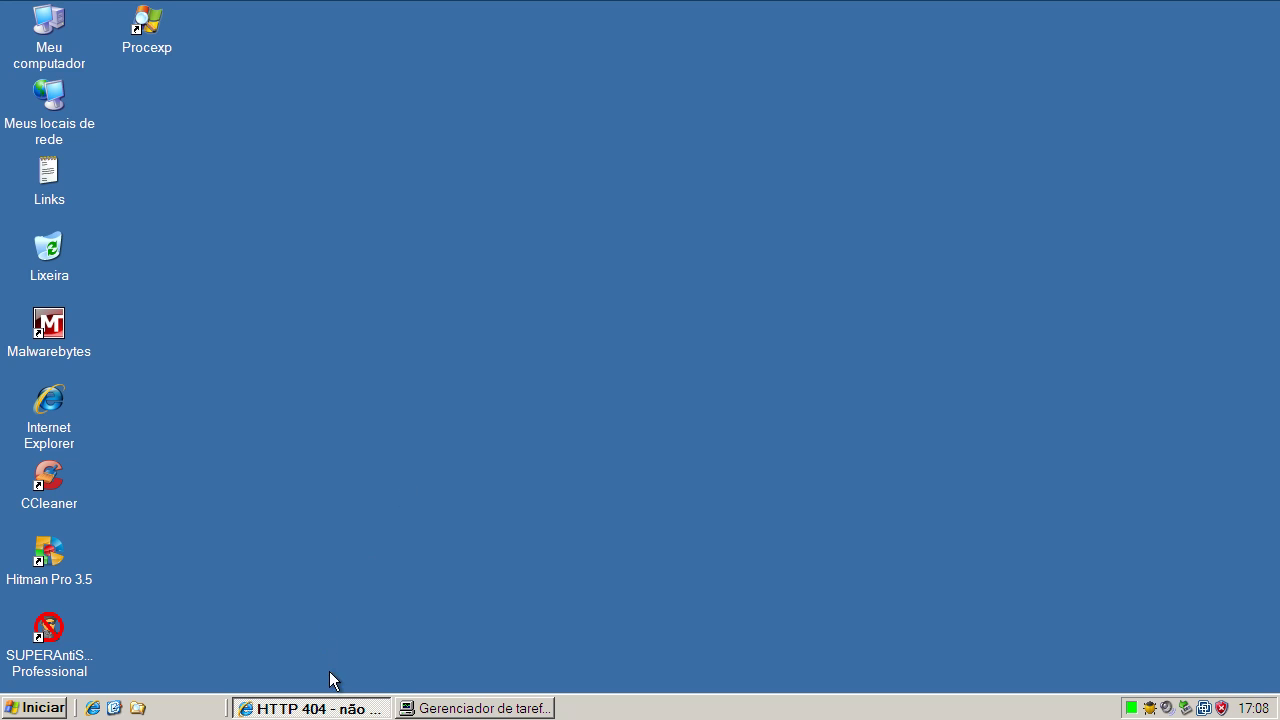
left_click(320, 708)
left_click(213, 38)
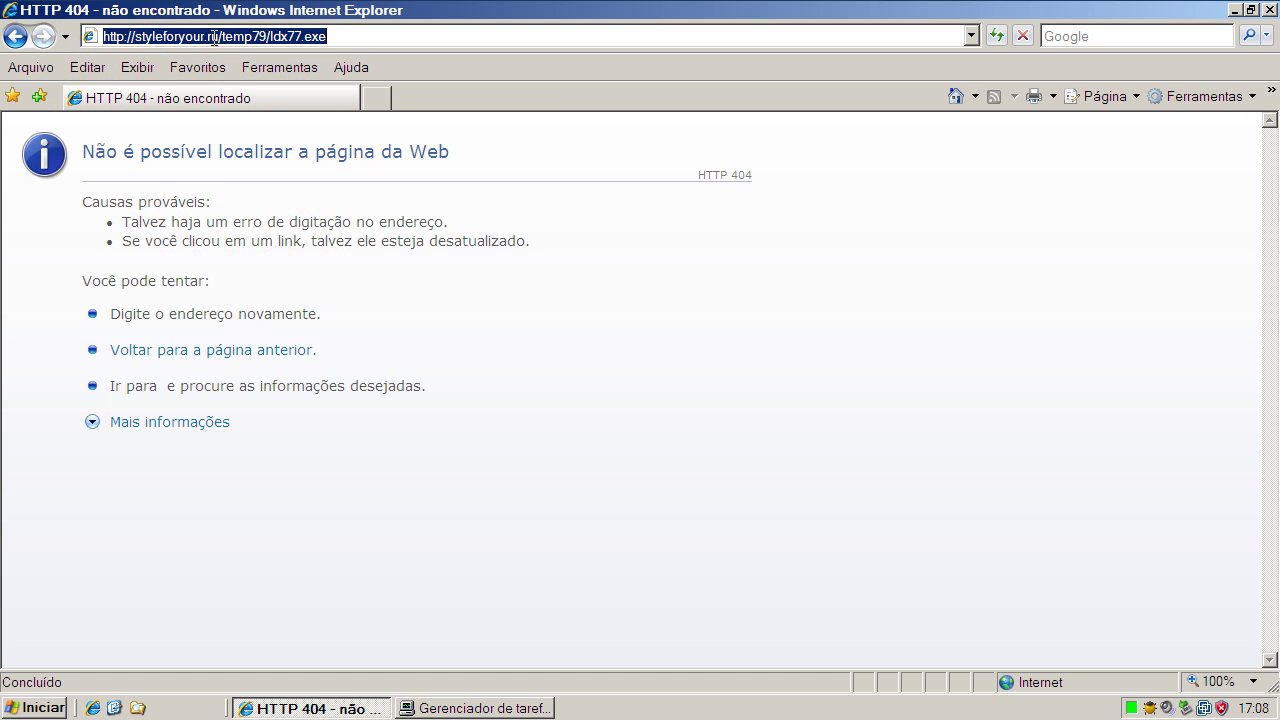
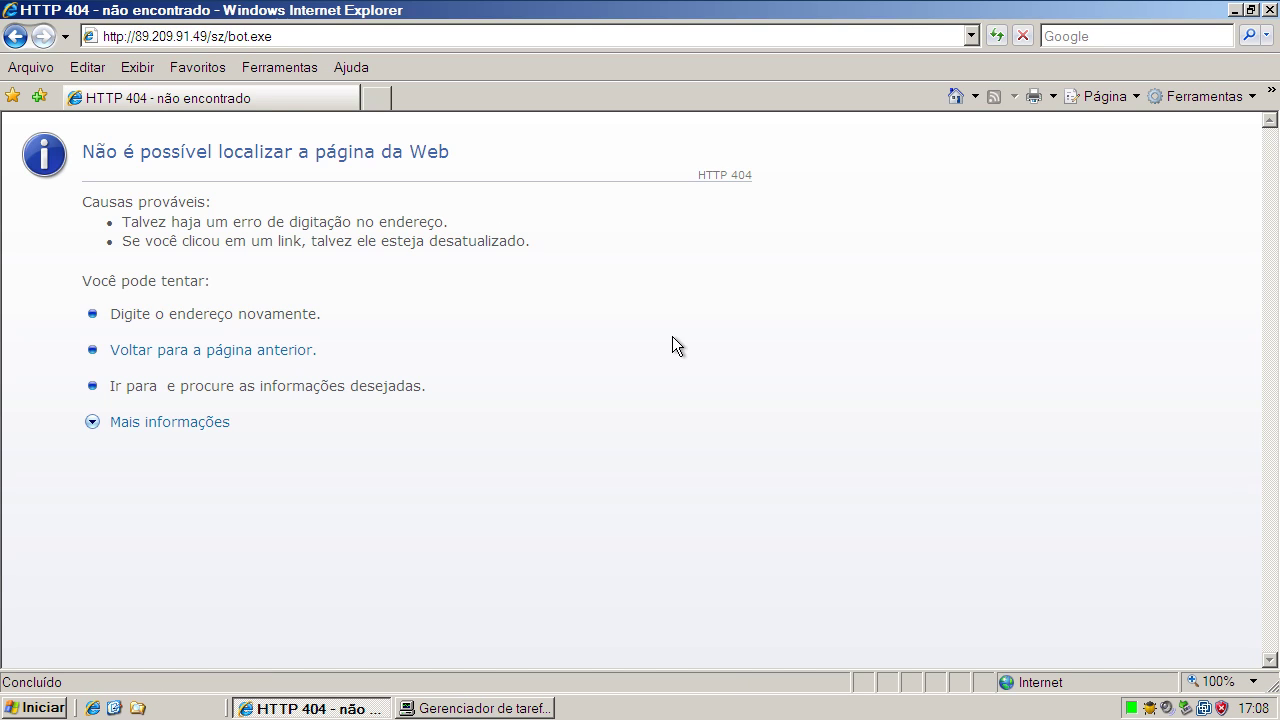
- Copy sunica.info/kill.exe from the end of the Links file and load it in the browser
left_click(1237, 10)
double_click(55, 171)
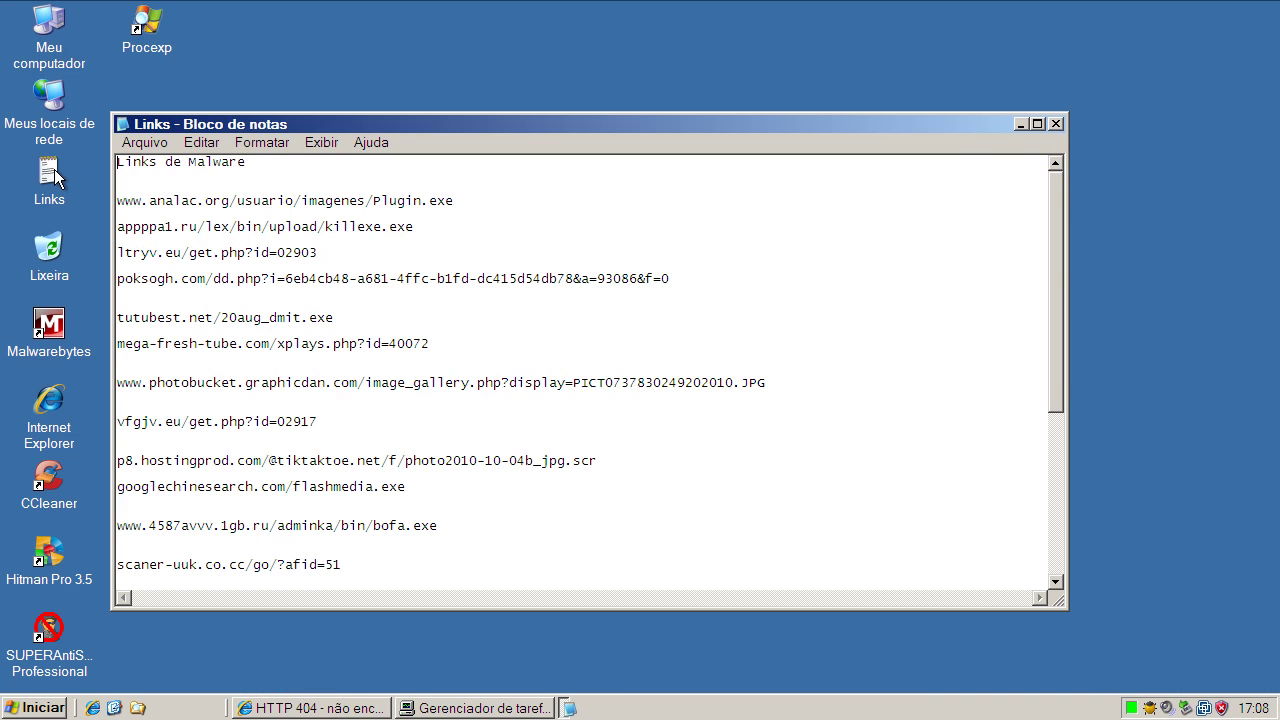
left_click_drag(1061, 387, 1090, 610)
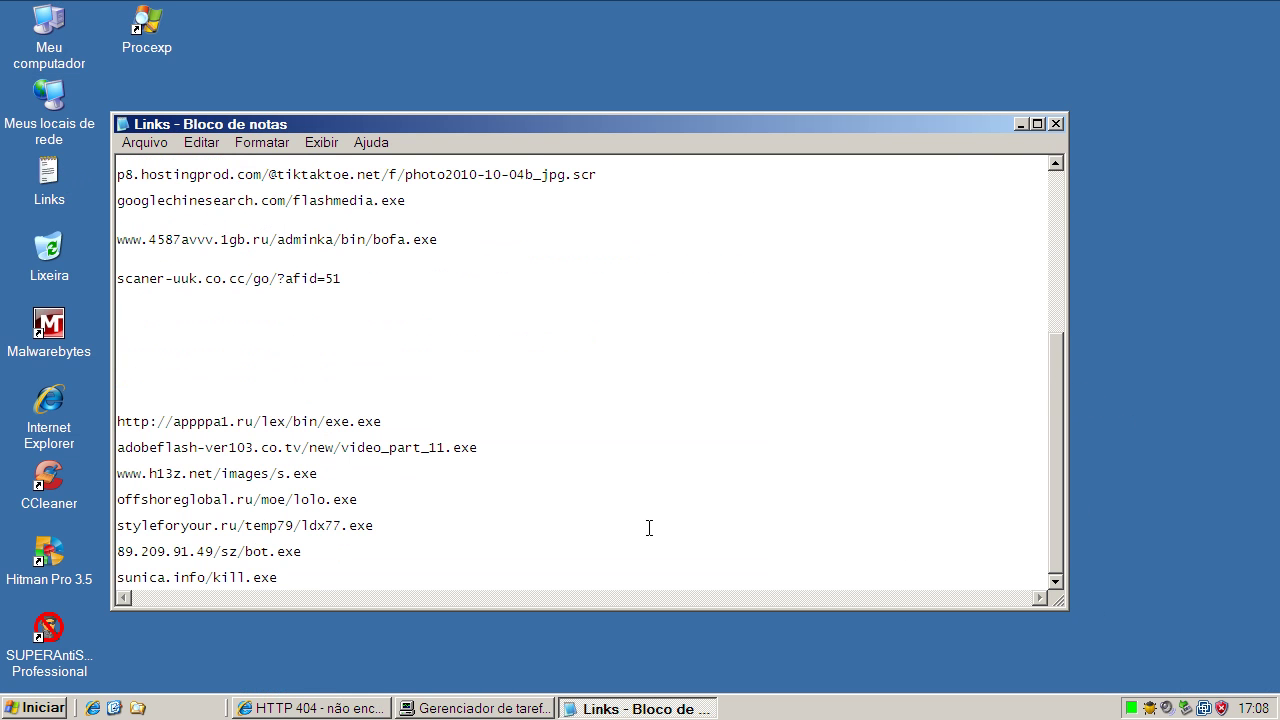
left_click_drag(279, 577, 128, 577)
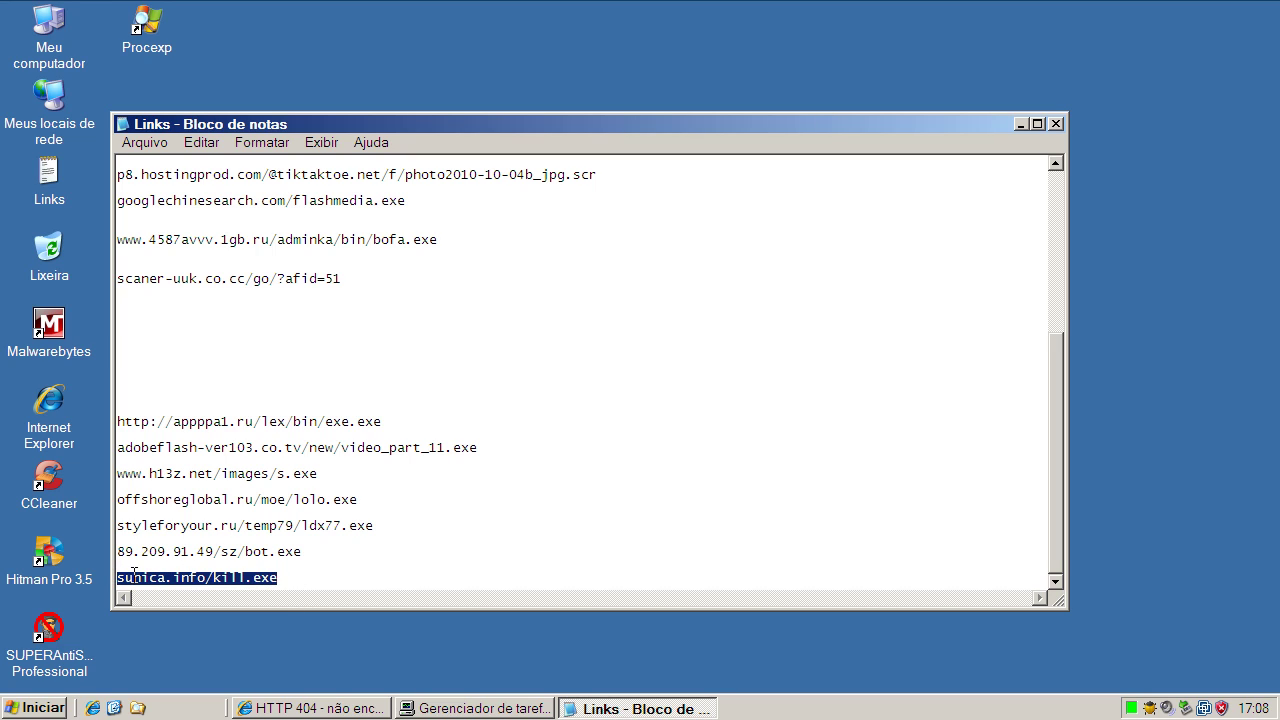
right_click(136, 577)
left_click(194, 636)
left_click(1055, 124)
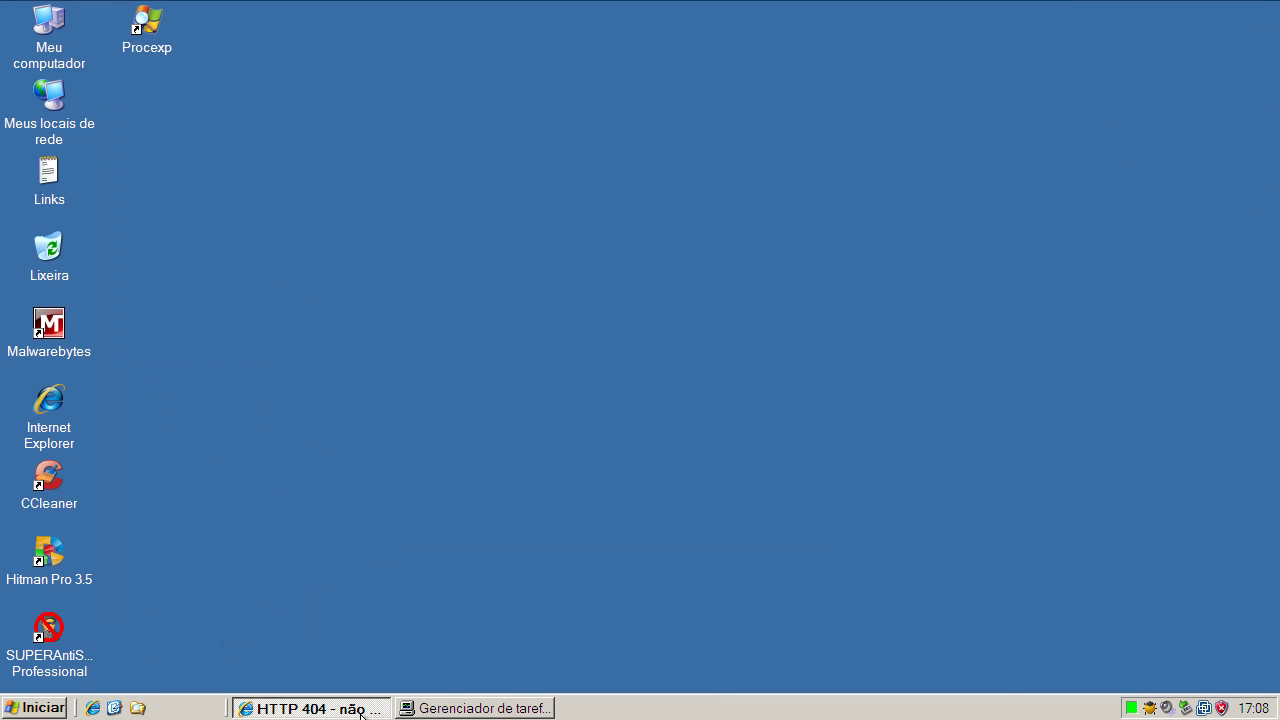
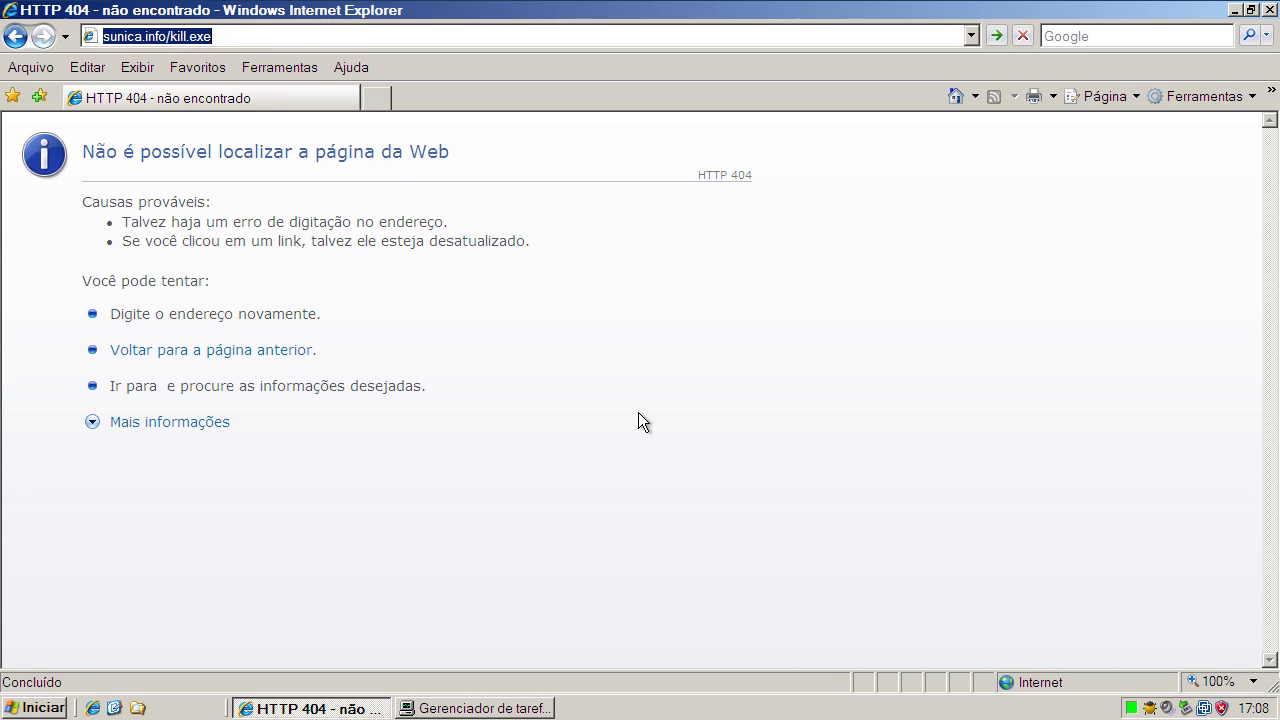
key("Return")
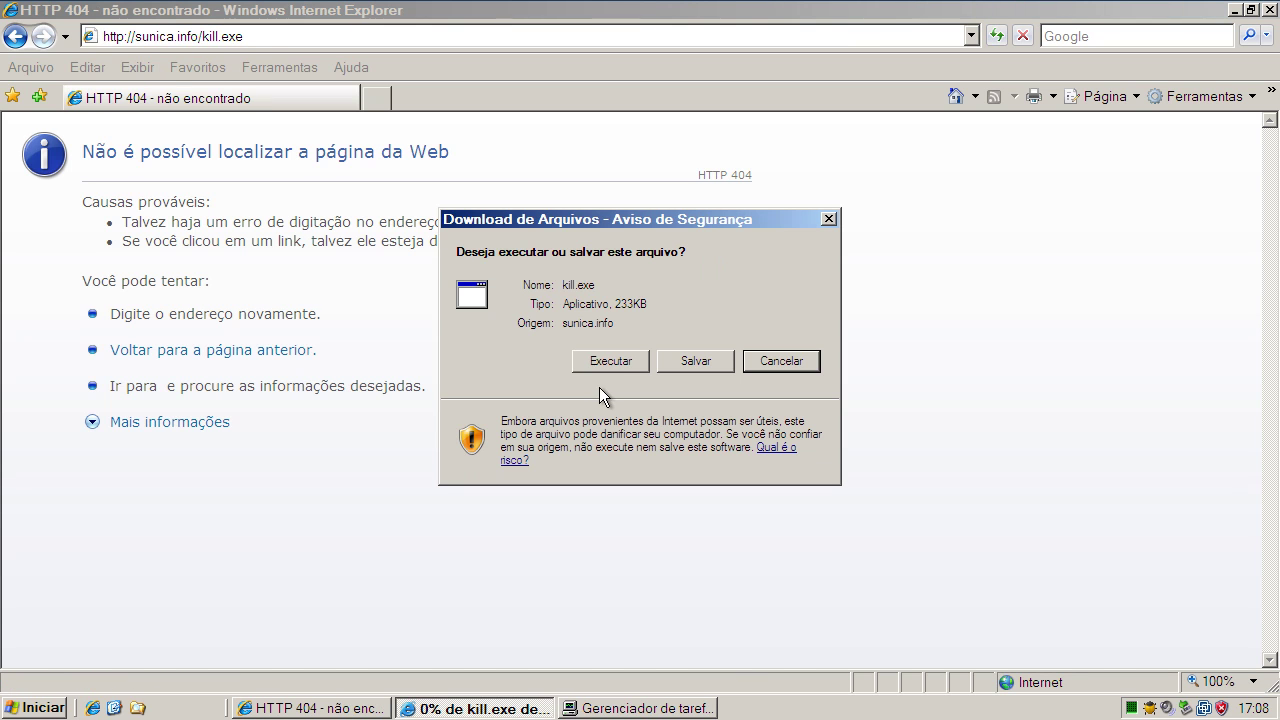
- Run kill.exe despite its unknown publisher, dismiss the application error and close the browser
left_click(604, 362)
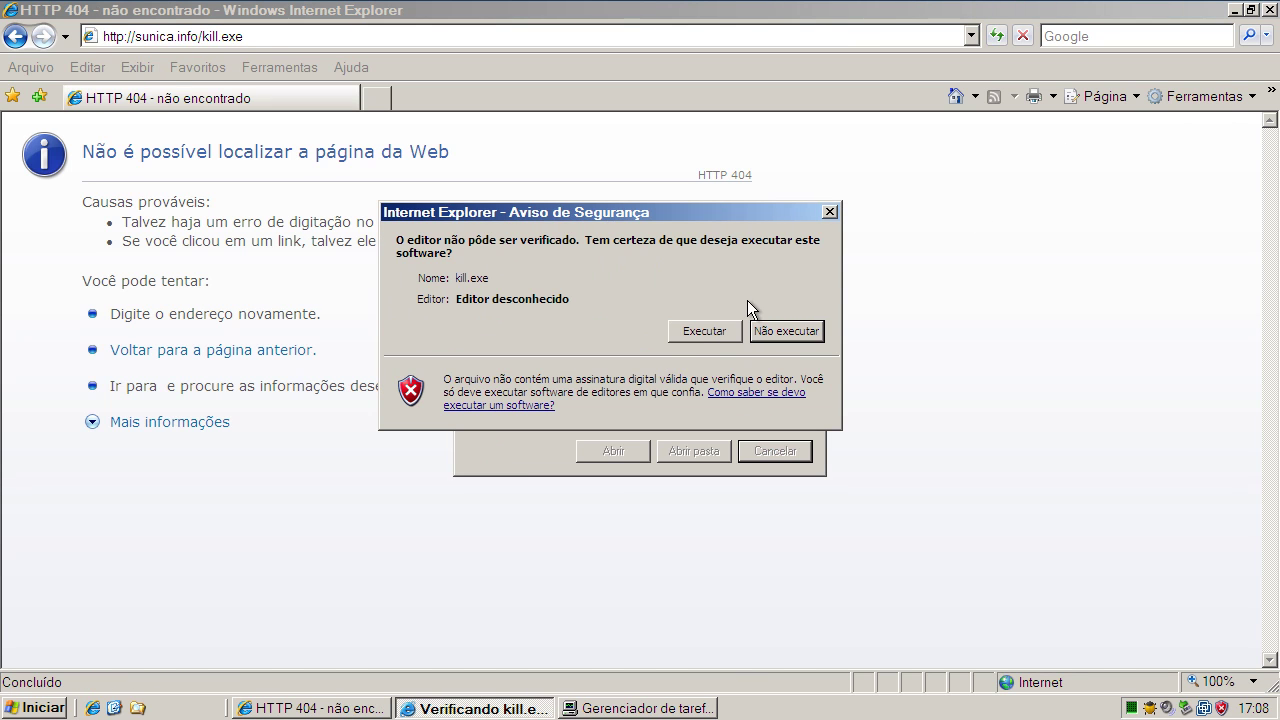
left_click(716, 326)
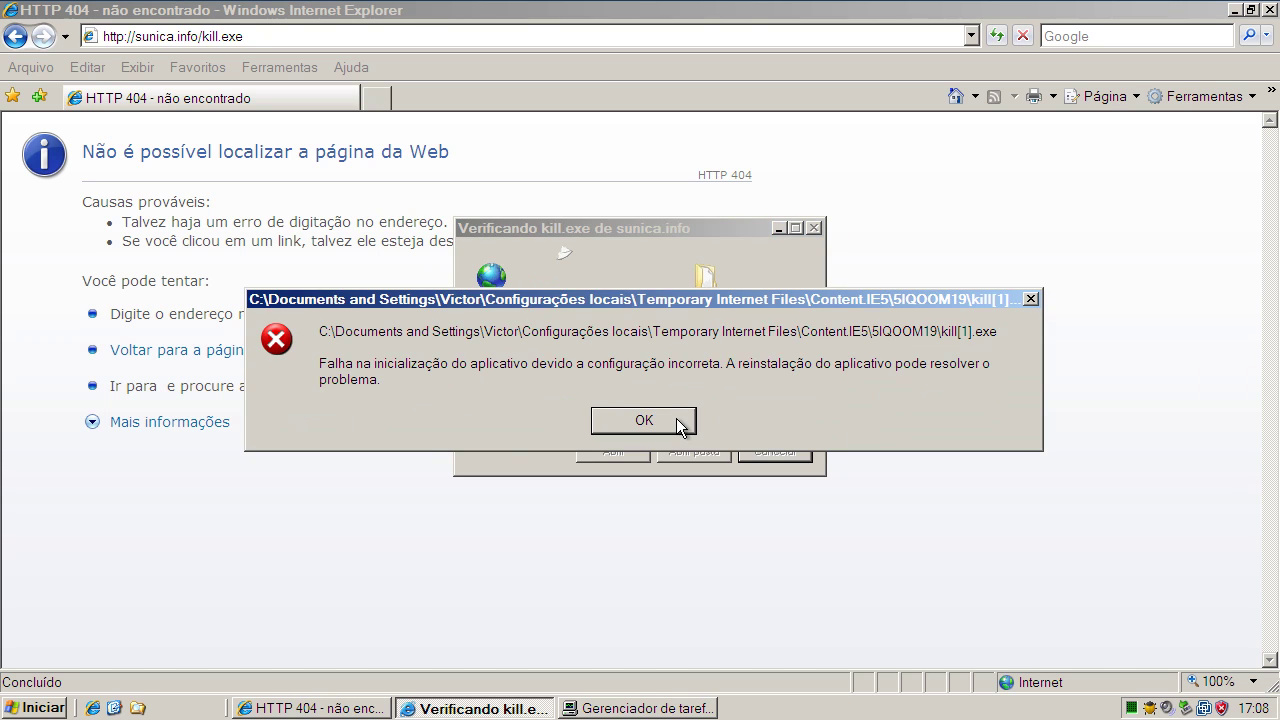
left_click(676, 418)
left_click(1270, 10)
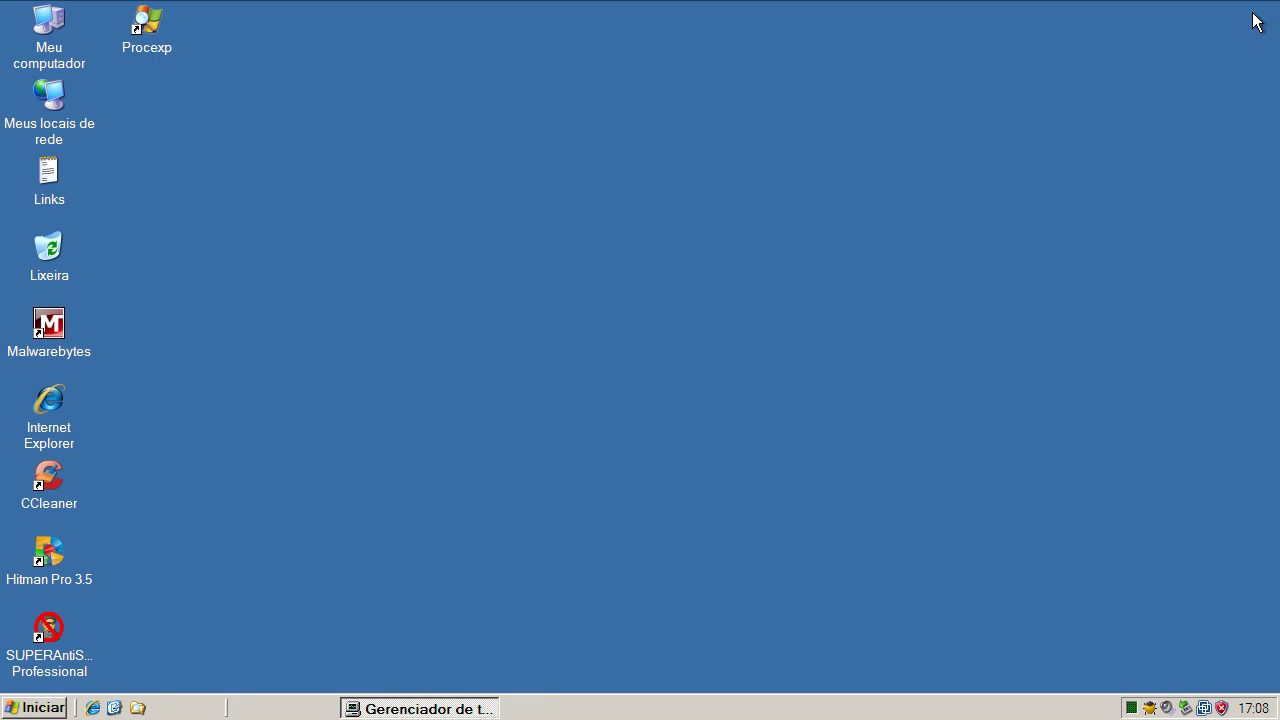
- Open the SUPERAntiSpyware main window and examine the running processes, including s[1].exe, in Windows Task Manager
double_click(1150, 708)
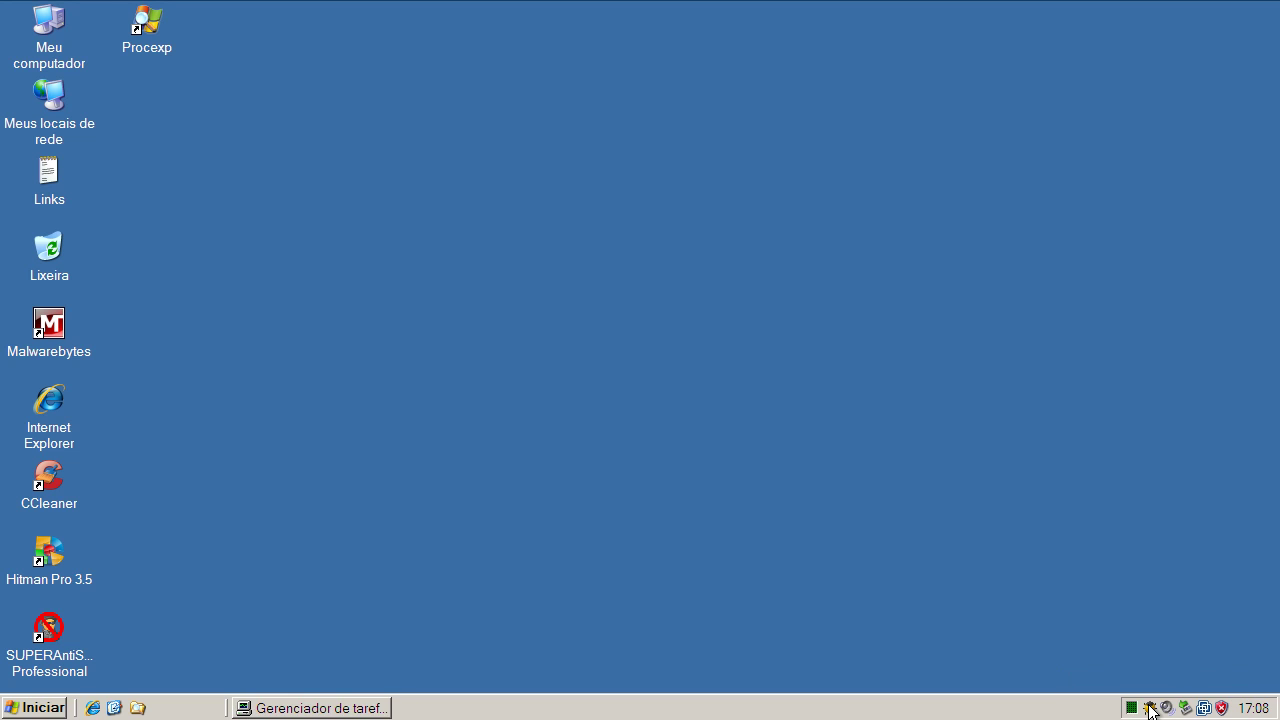
left_click(320, 709)
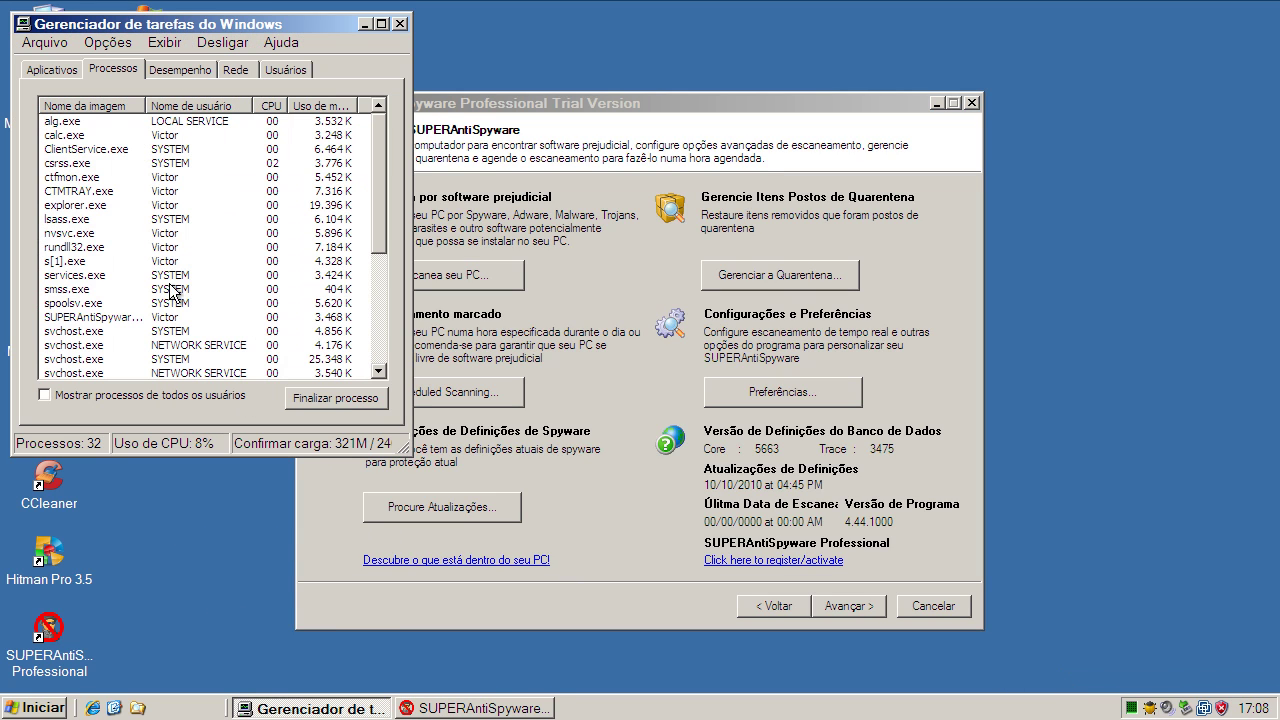
left_click(81, 263)
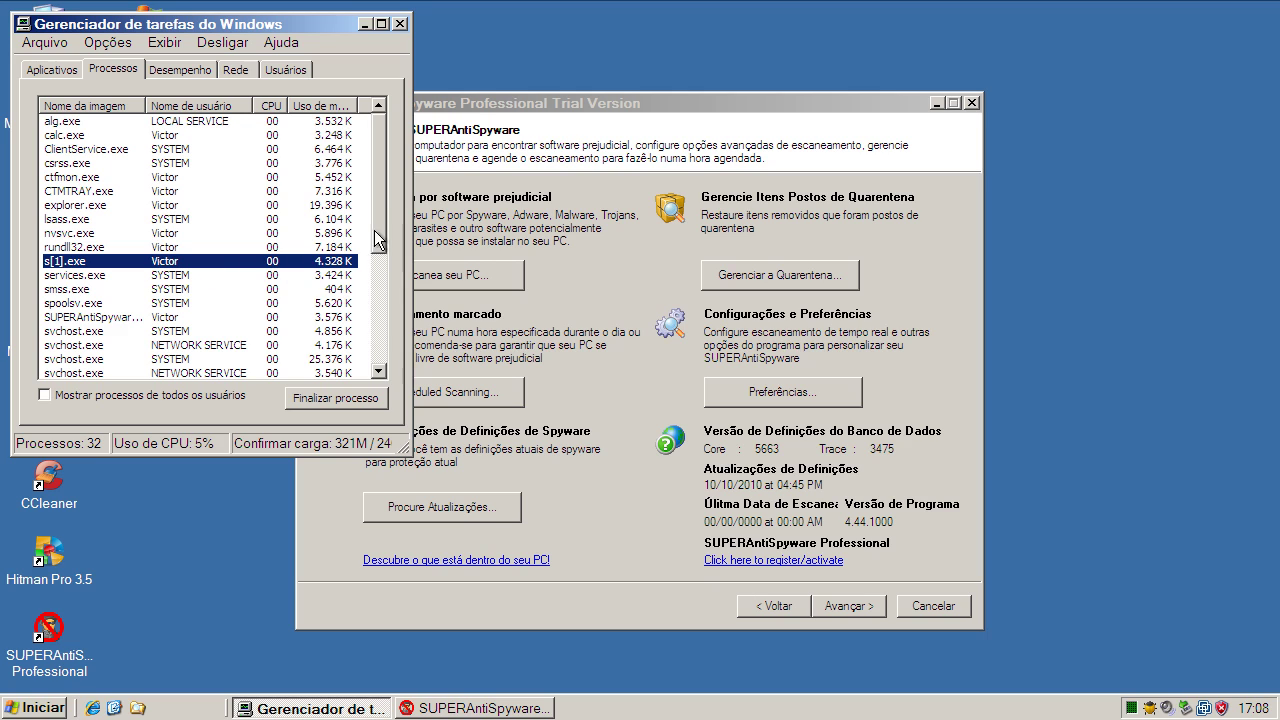
left_click_drag(374, 230, 379, 191)
left_click(366, 23)
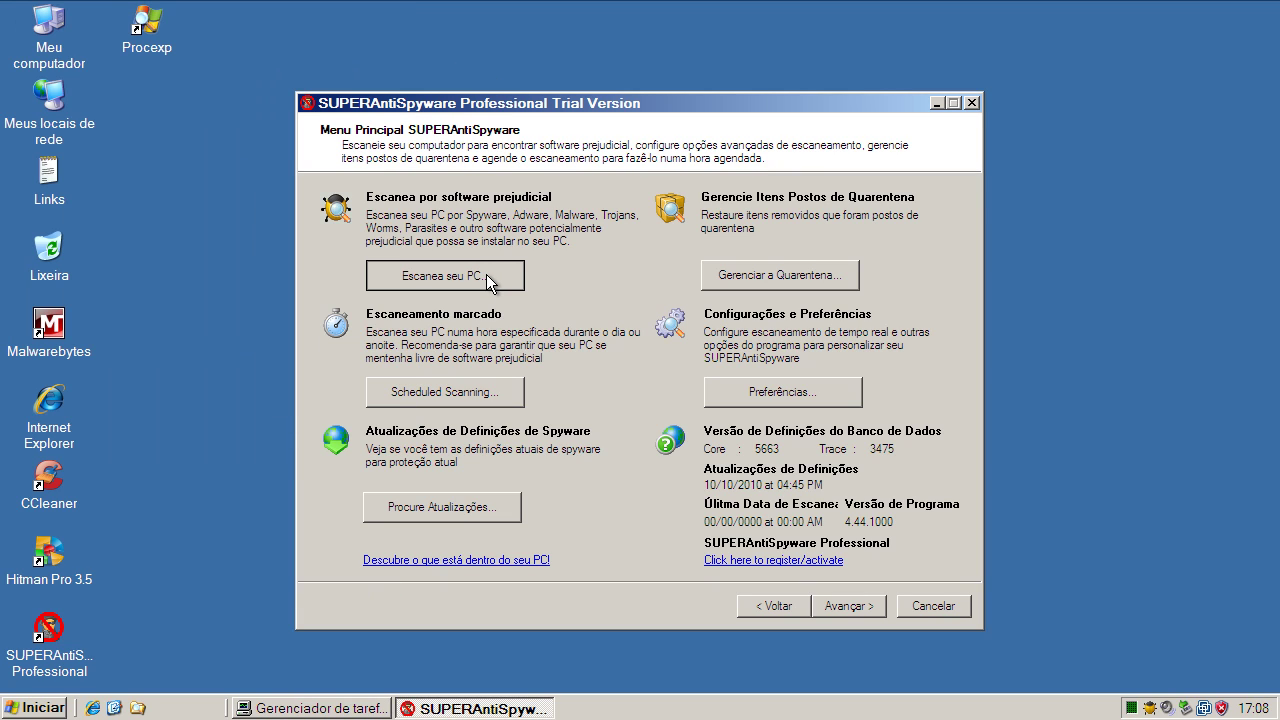
- Start a complete SUPERAntiSpyware scan of the C: fixed drive
left_click(484, 276)
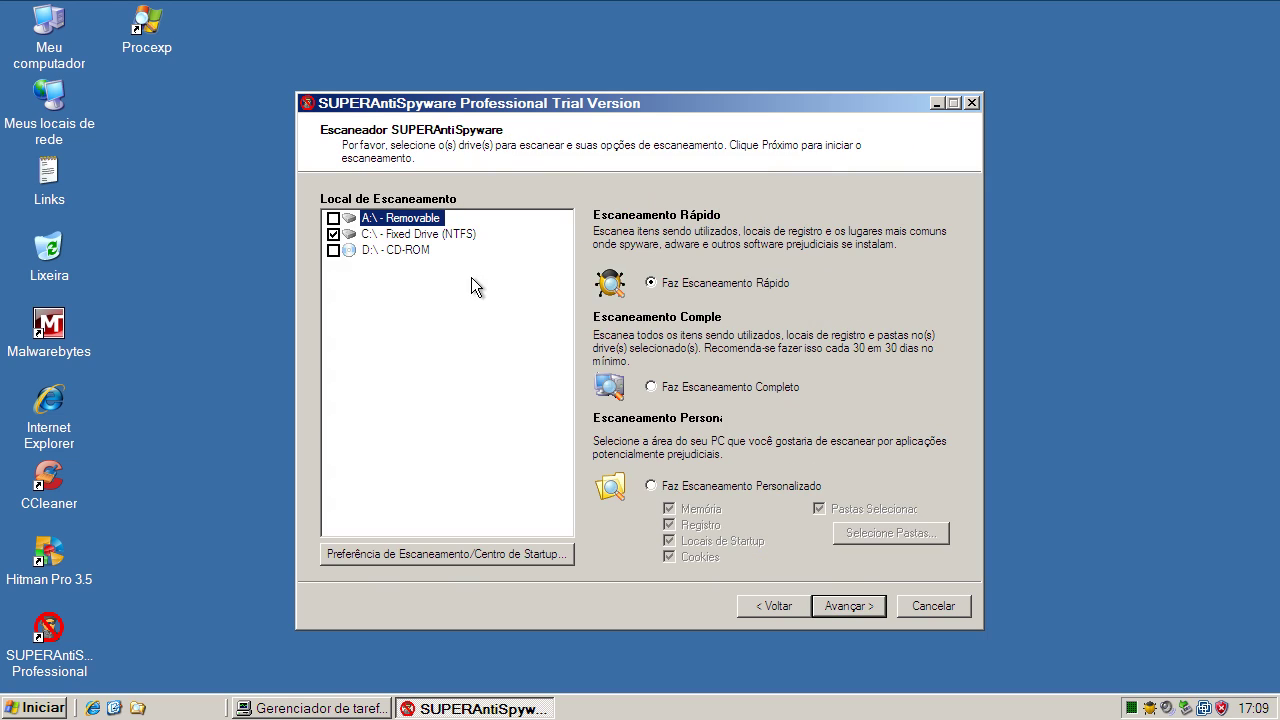
left_click(651, 386)
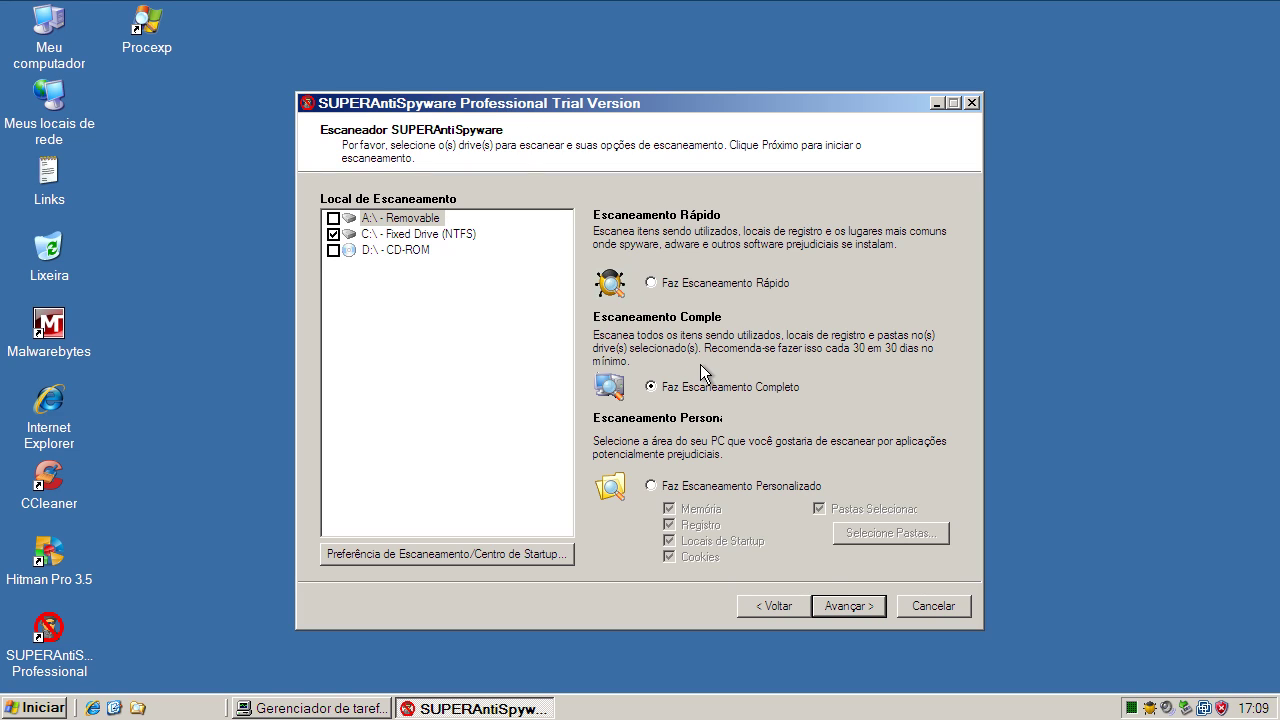
left_click(845, 605)
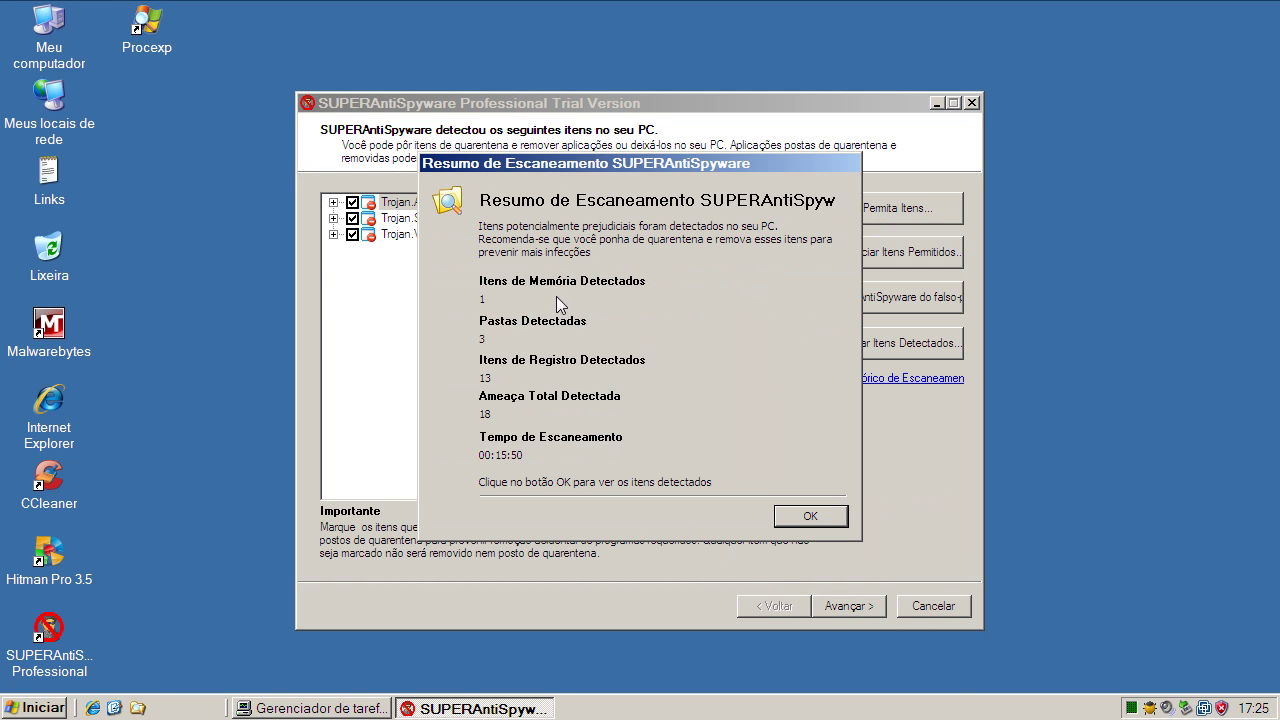
- Quarantine and remove all items detected by the SUPERAntiSpyware scan, and agree to restart the computer
left_click(793, 520)
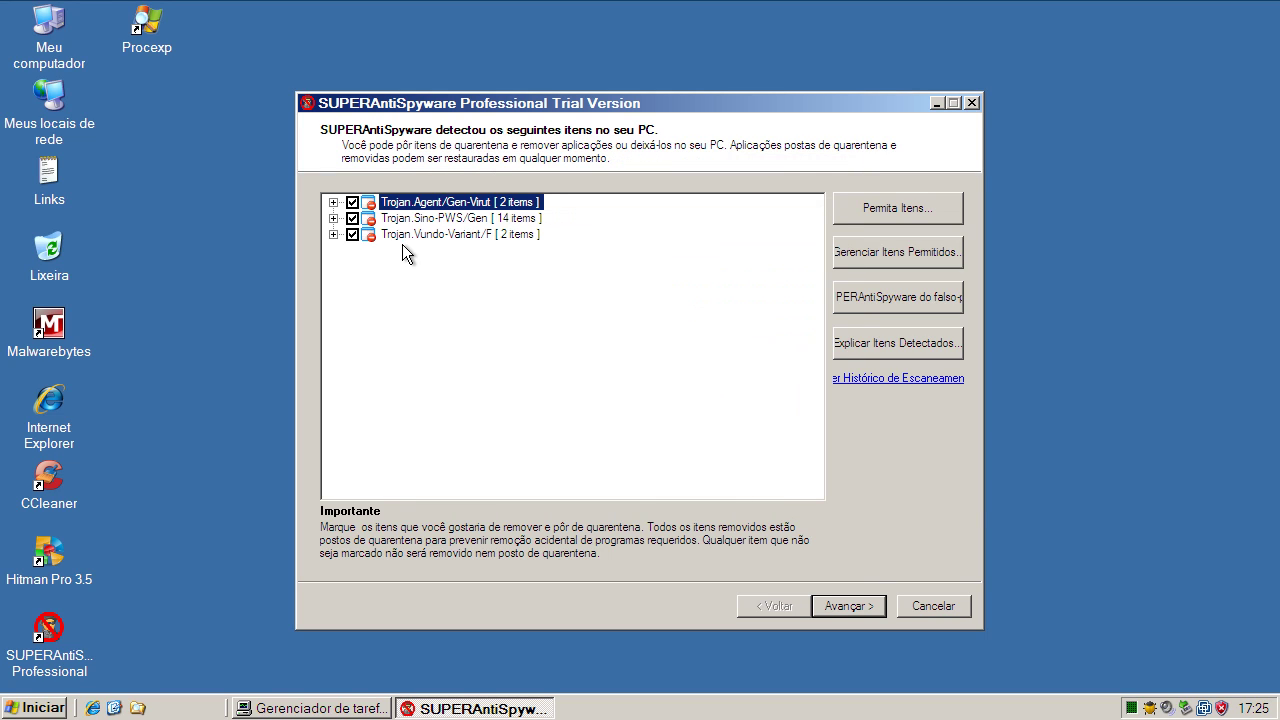
left_click(854, 607)
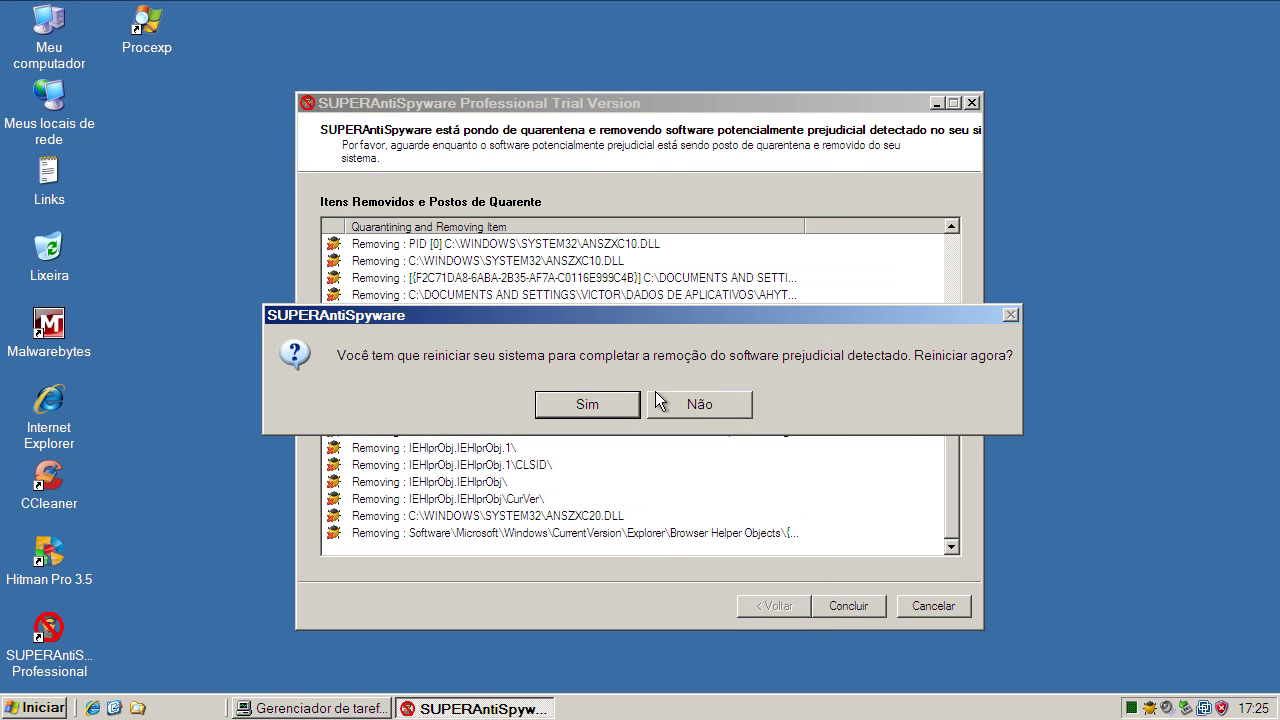
left_click(569, 405)
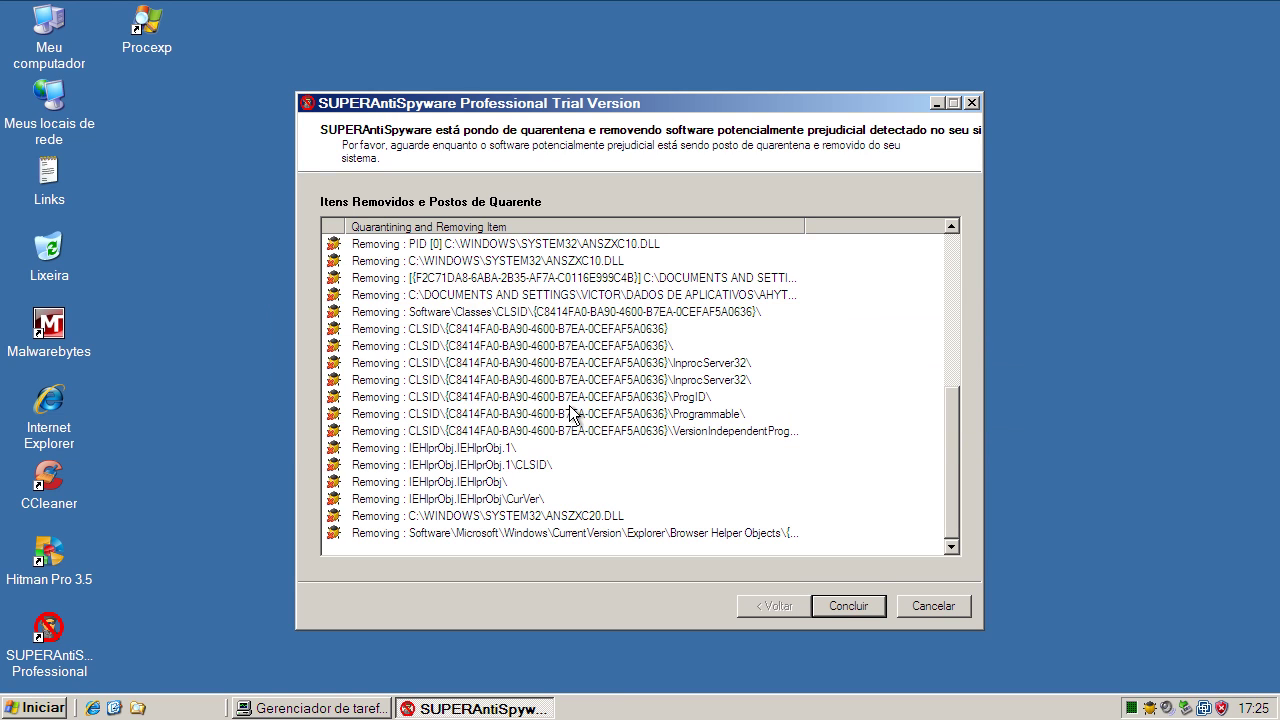
left_click(848, 606)
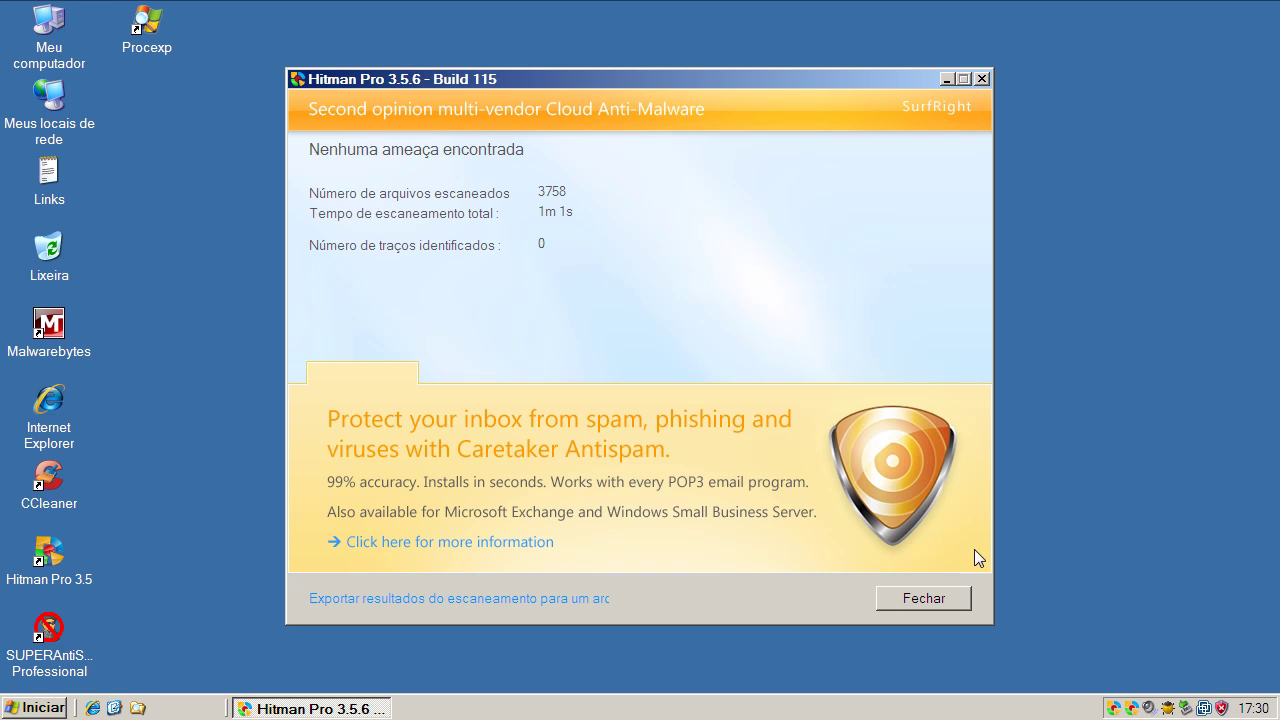
- Close the Hitman Pro results, open Malwarebytes' Anti-Malware and check for database updates
left_click(949, 598)
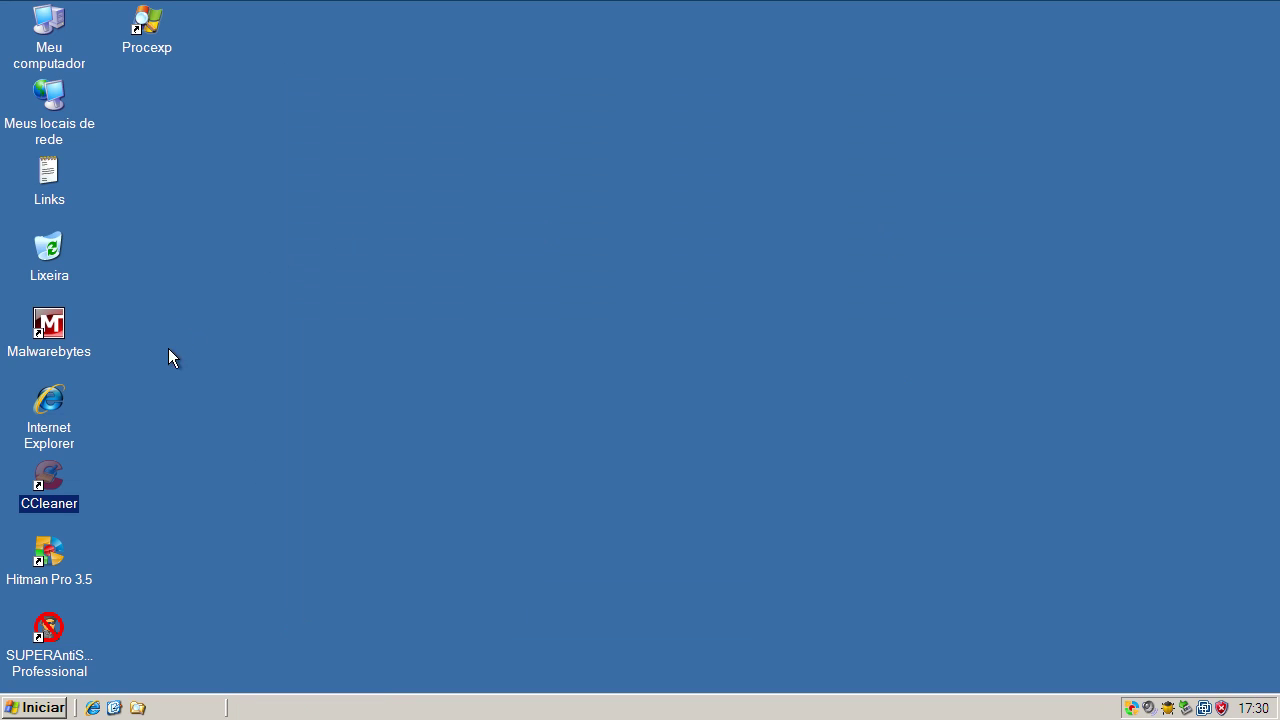
double_click(48, 344)
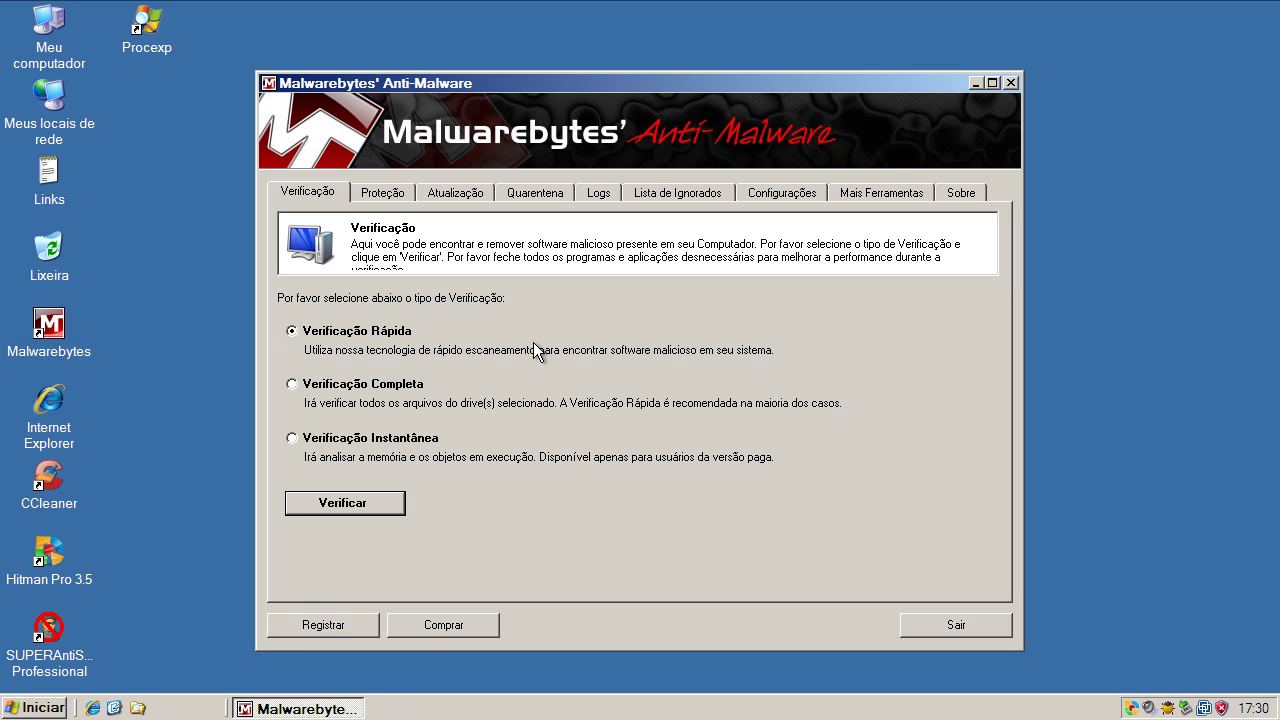
left_click(437, 193)
left_click(420, 400)
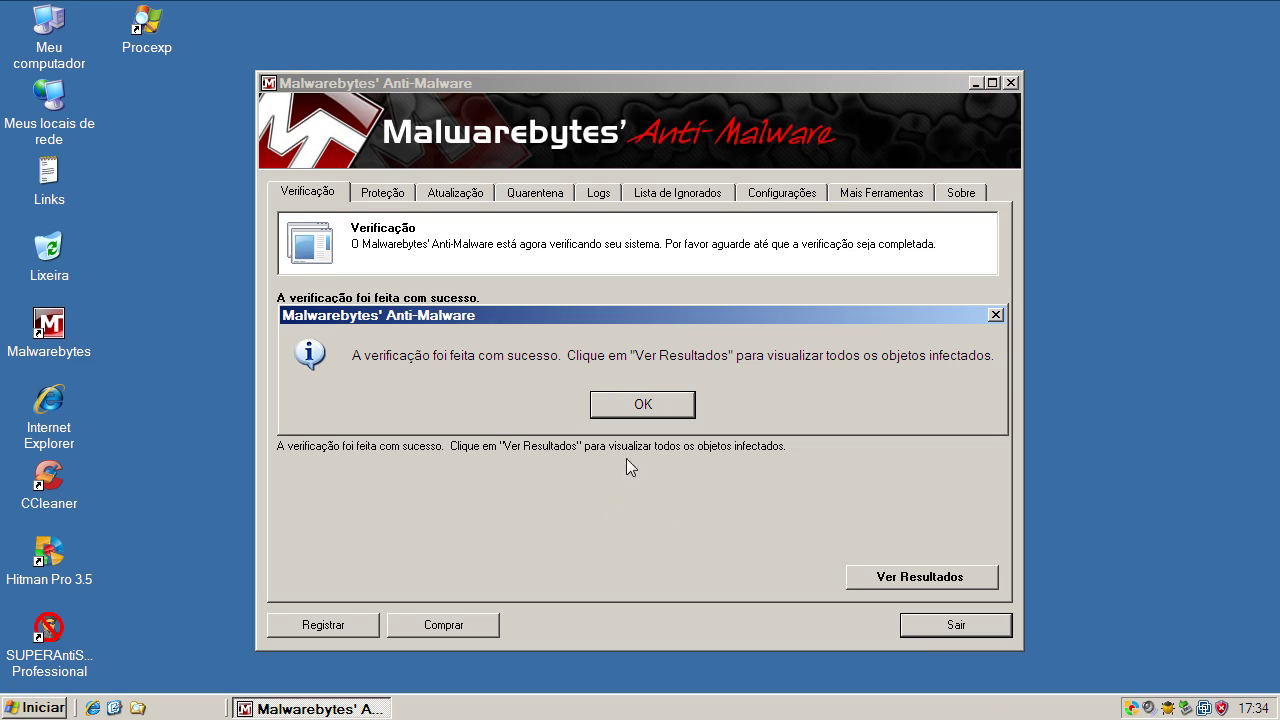
- Open the Malwarebytes quick scan results and widen the Fabricante column to review the full list of detected items
left_click(641, 405)
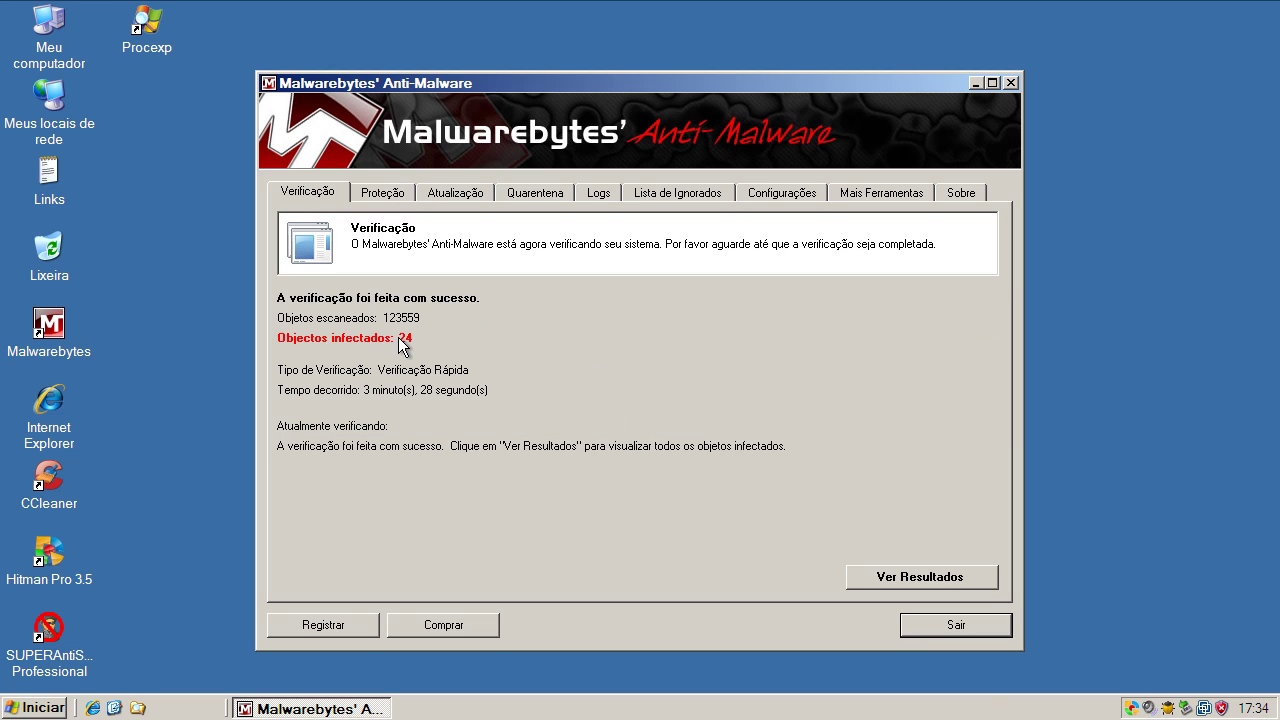
left_click(912, 572)
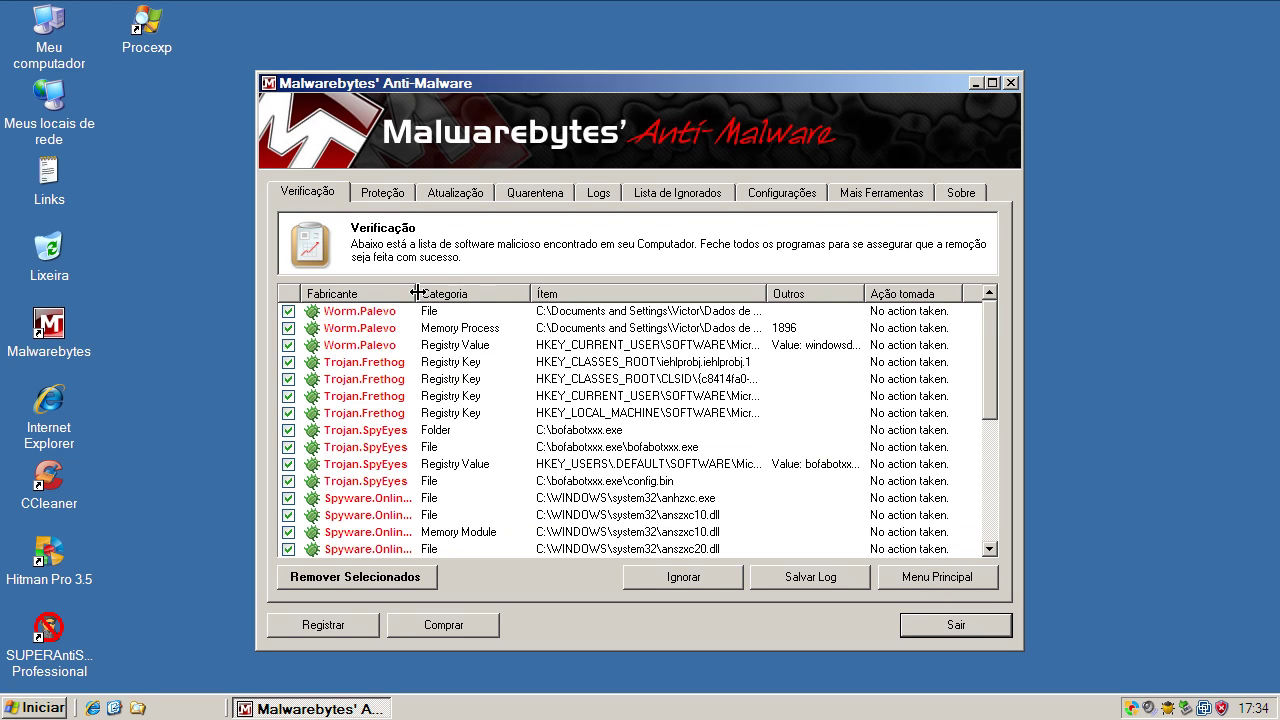
left_click_drag(415, 293, 490, 293)
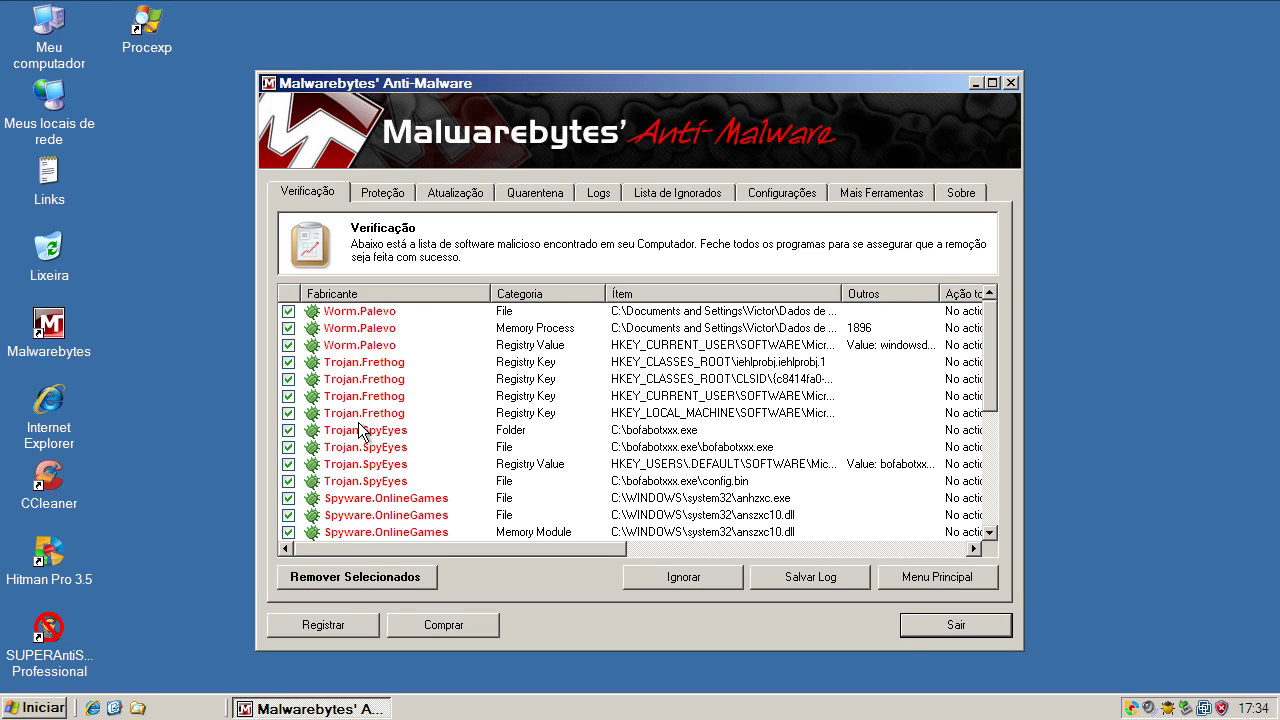
left_click_drag(997, 378, 1002, 508)
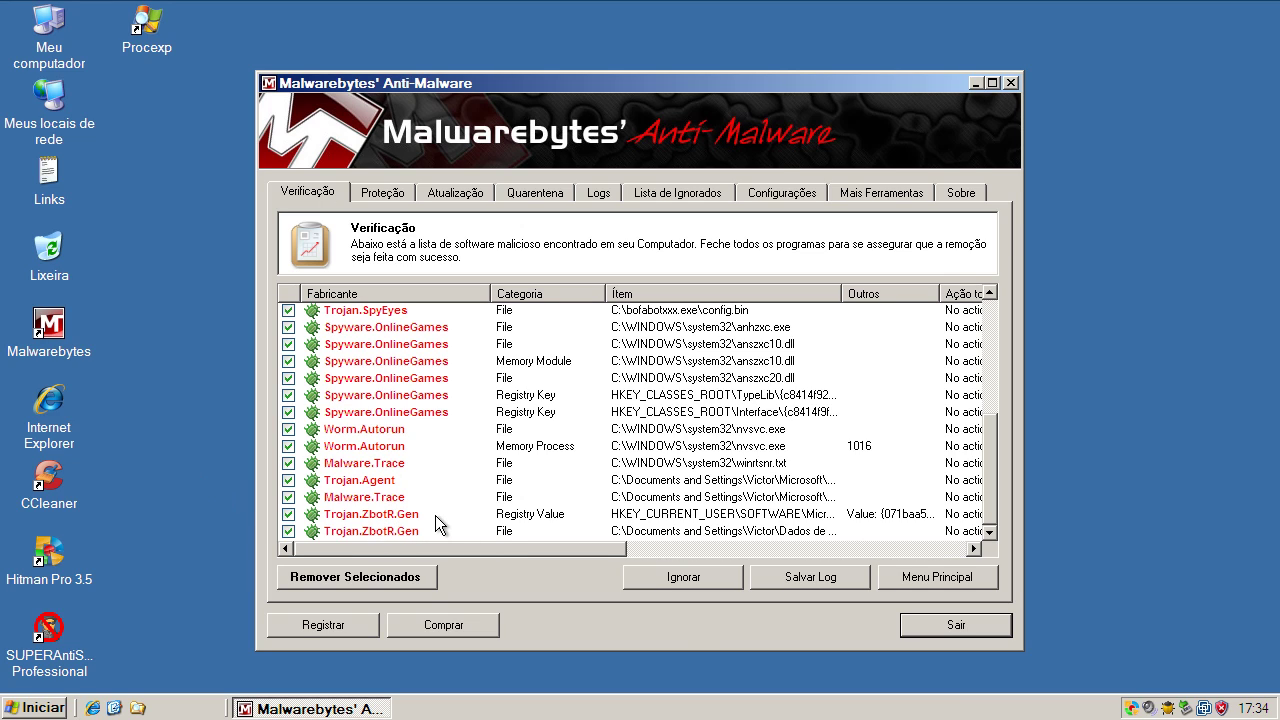
- Remove all the selected Malwarebytes detections, close the removal log and agree to restart the computer
left_click(394, 584)
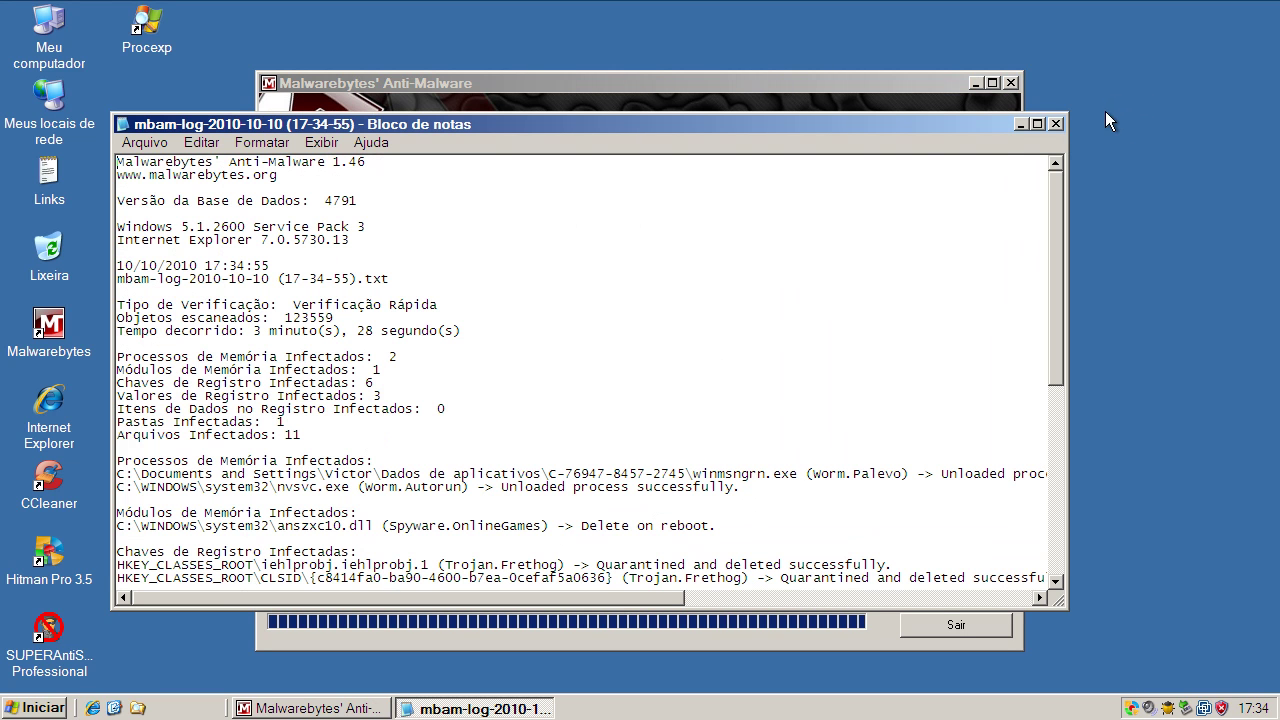
left_click(1058, 123)
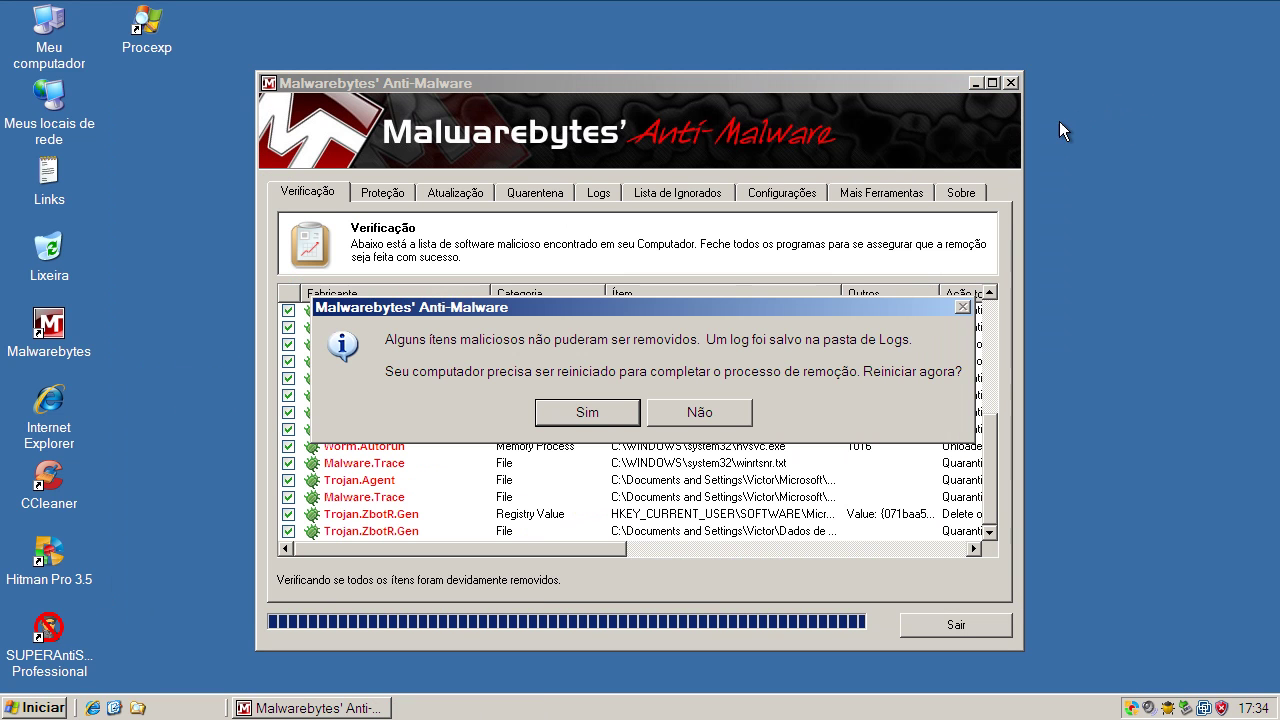
left_click(586, 418)
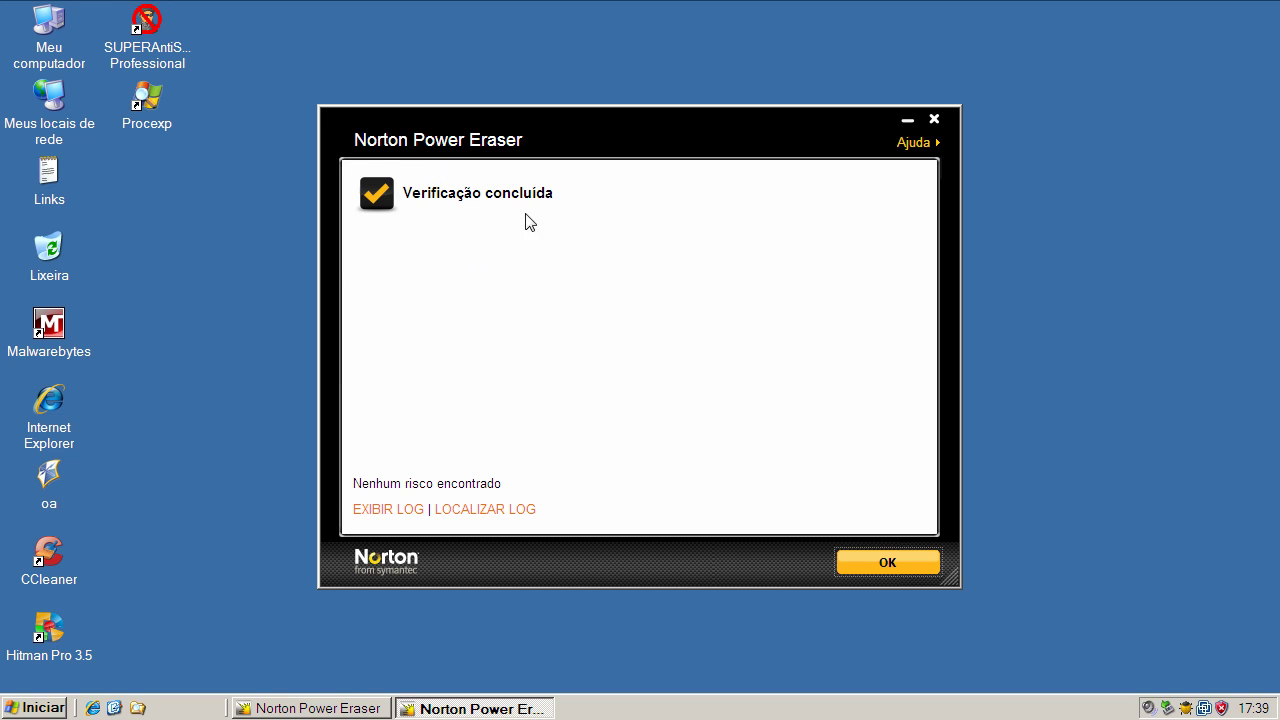
- Close the finished Norton Power Eraser scan and reopen the SUPERAntiSpyware main window
left_click(888, 564)
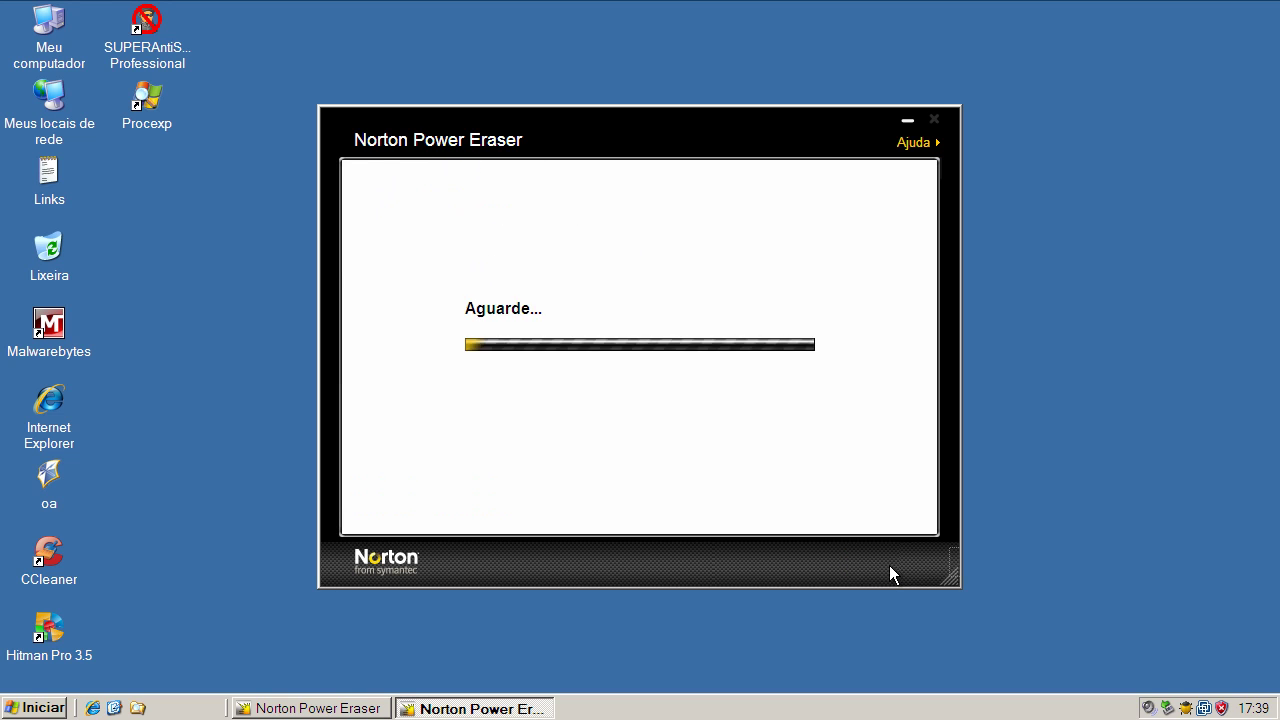
left_click(934, 119)
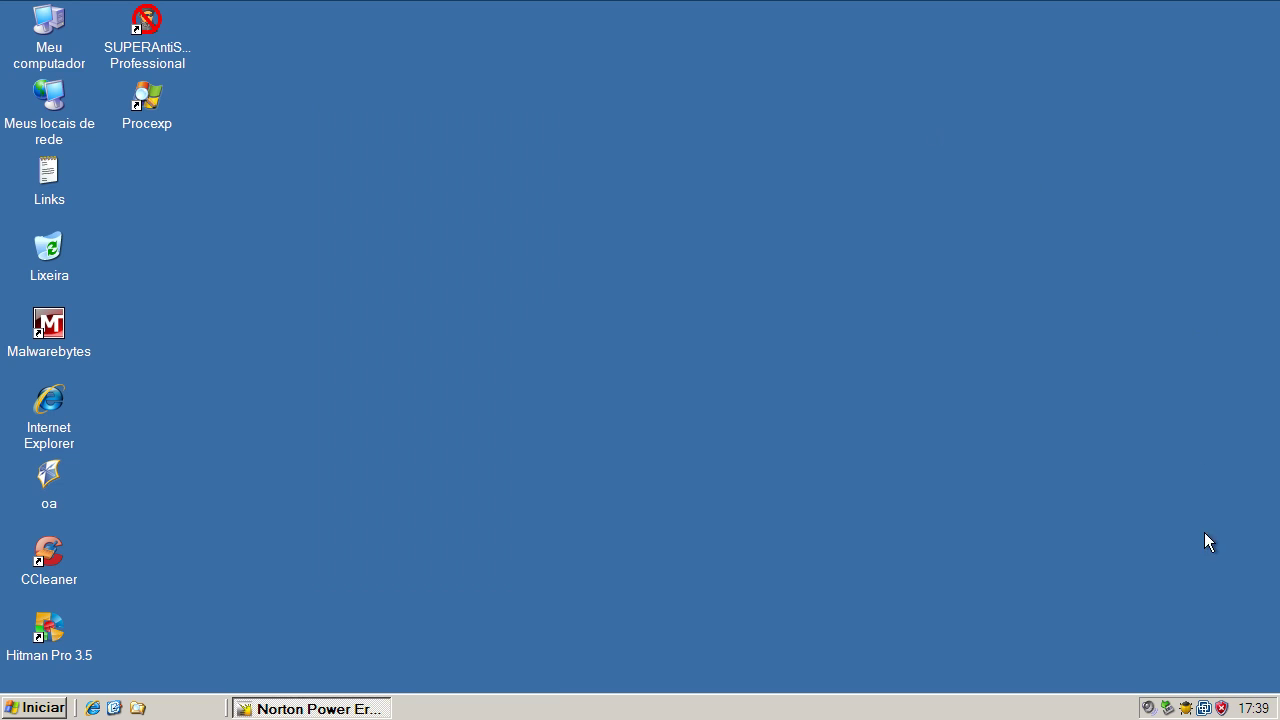
double_click(1188, 708)
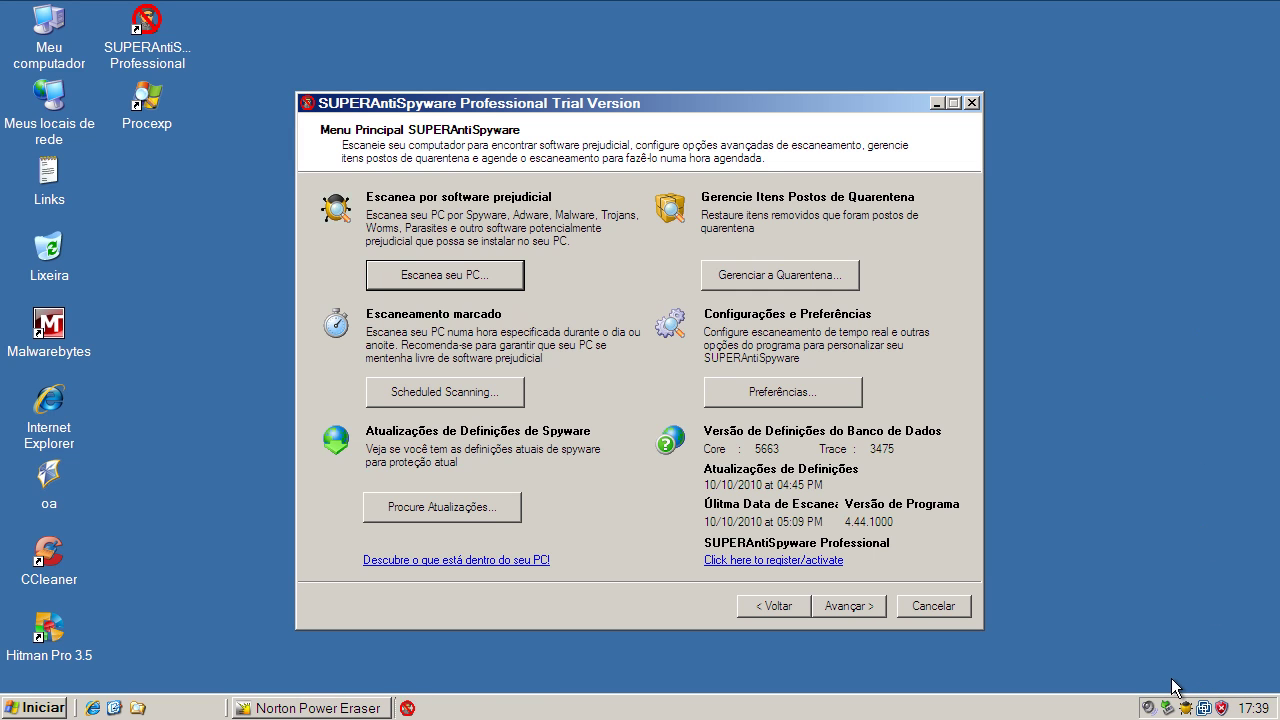